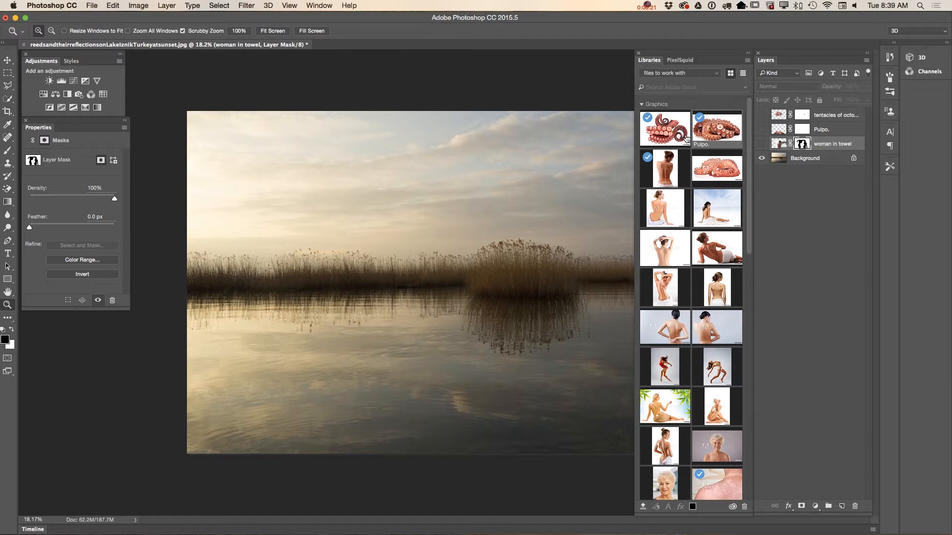
# Step: Toggle the visibility of the woman and both octopus layers to review each element, ending with all three shown
pyautogui.click(762, 144)
pyautogui.click(761, 129)
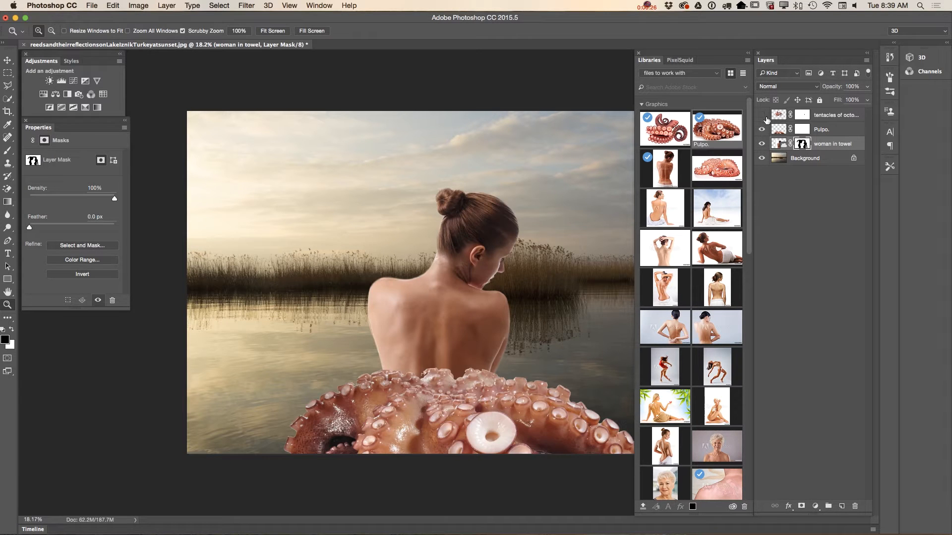
pyautogui.click(761, 115)
pyautogui.click(761, 115)
pyautogui.click(762, 130)
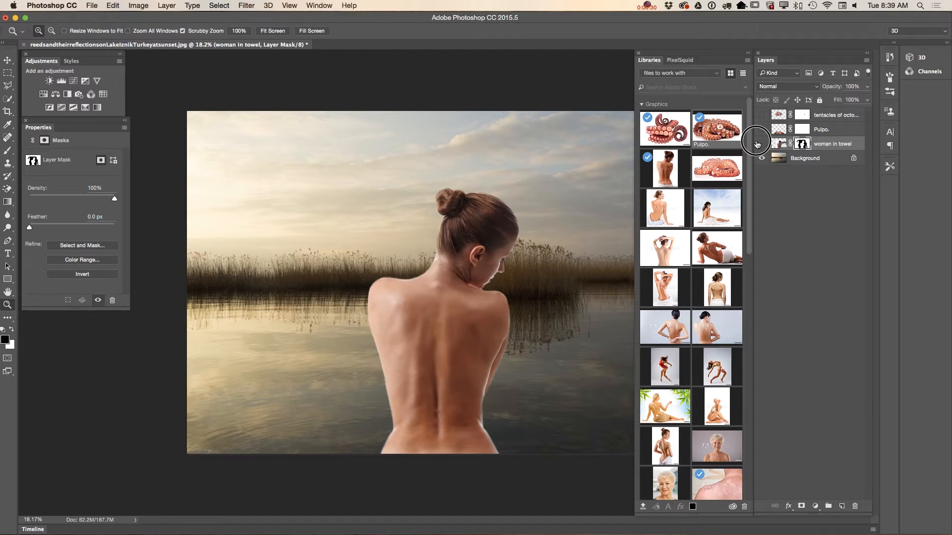
pyautogui.click(759, 144)
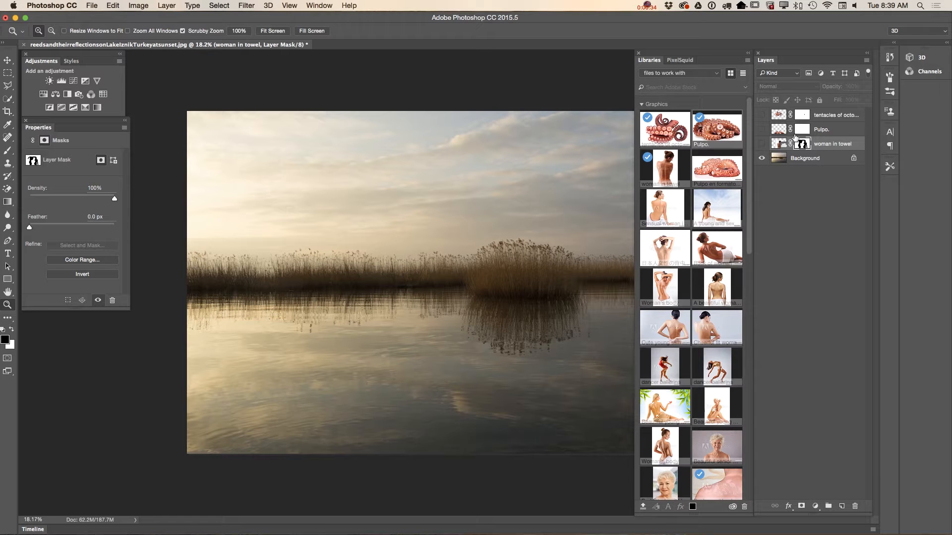
pyautogui.click(763, 144)
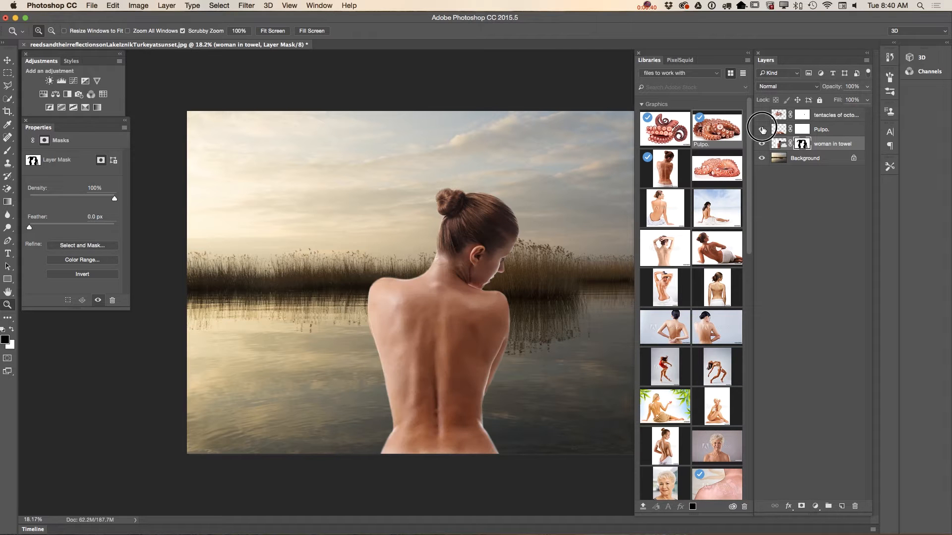
pyautogui.click(762, 129)
pyautogui.click(762, 115)
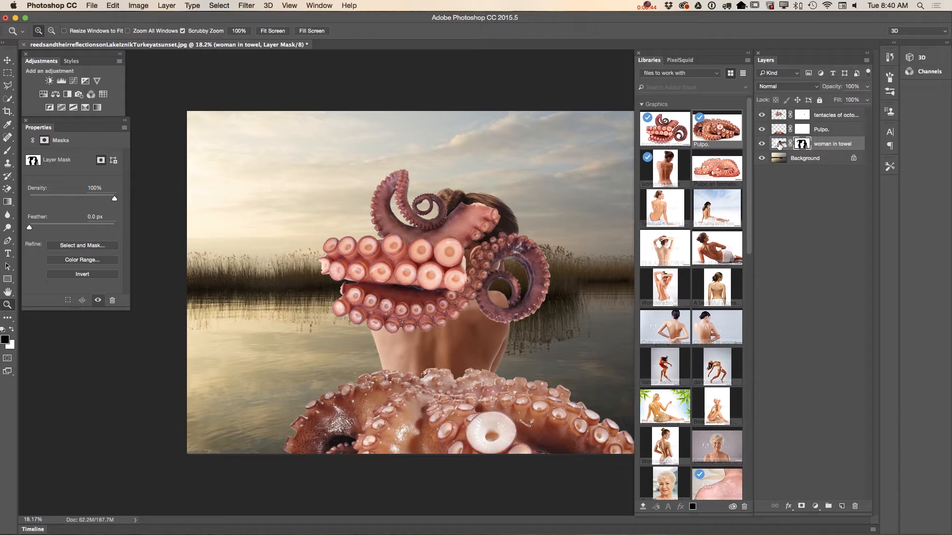
# Step: Hide both octopus layers, then give the "woman in towel" layer a green color label and rename it 1
pyautogui.click(824, 145)
pyautogui.moveTo(762, 115); pyautogui.dragTo(762, 128)
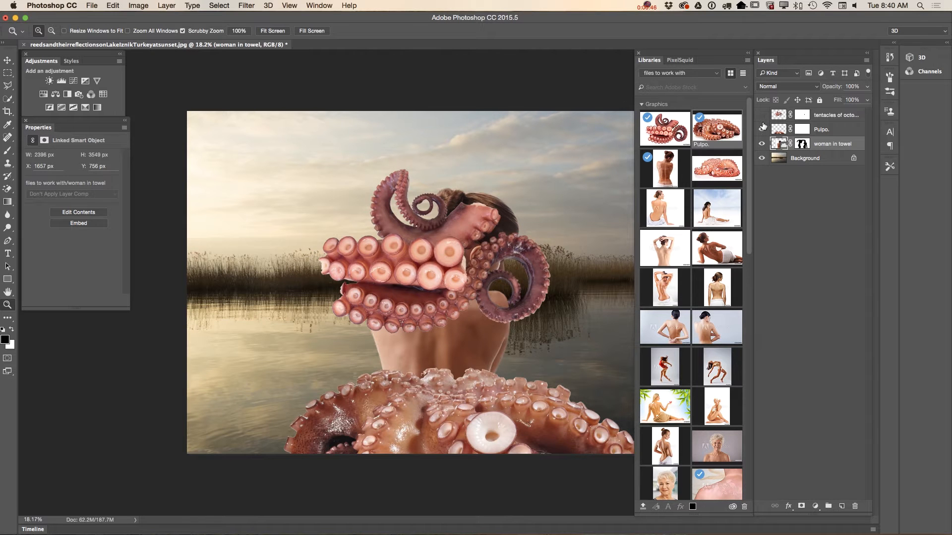
pyautogui.rightClick(829, 145)
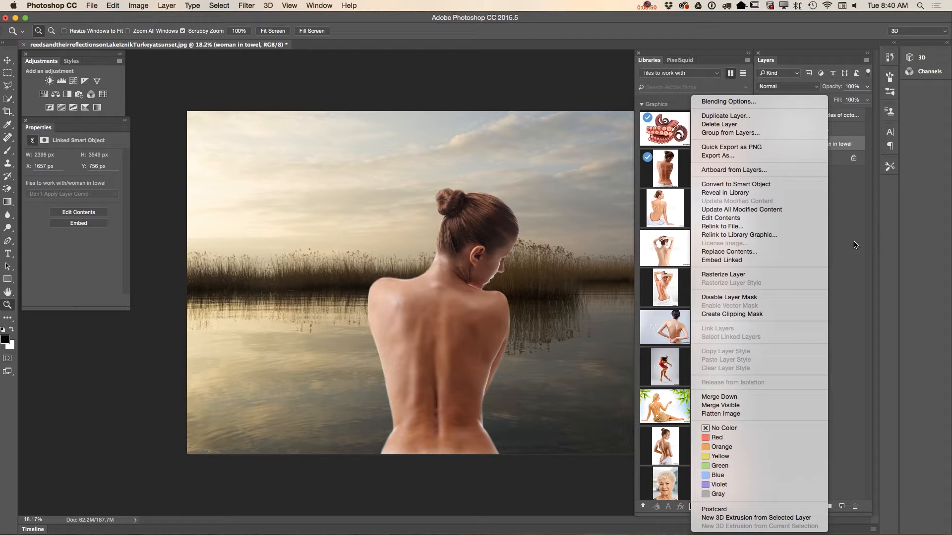
pyautogui.click(771, 469)
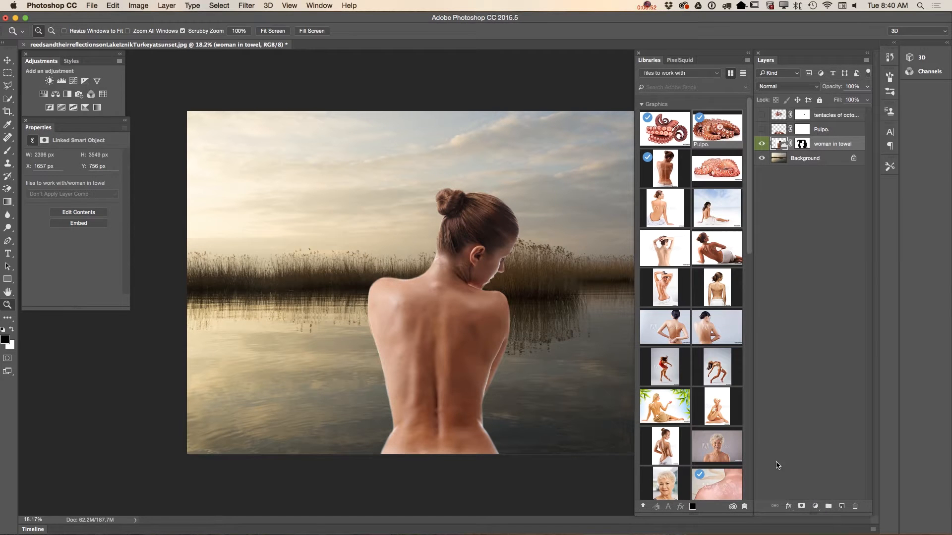
pyautogui.doubleClick(828, 143)
pyautogui.write('1')
pyautogui.press('Return')
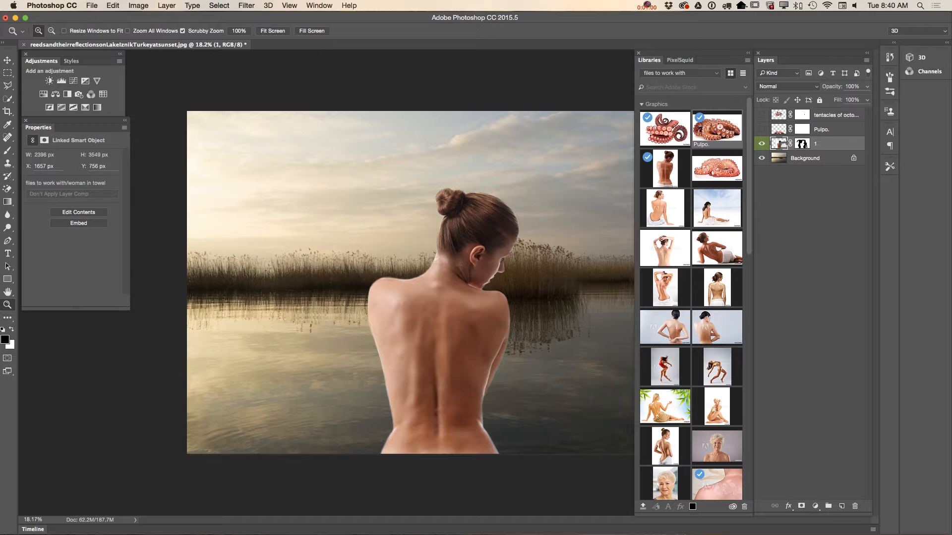
# Step: Show the "Pulpo." layer, give it a red color label and rename it 2
pyautogui.click(826, 132)
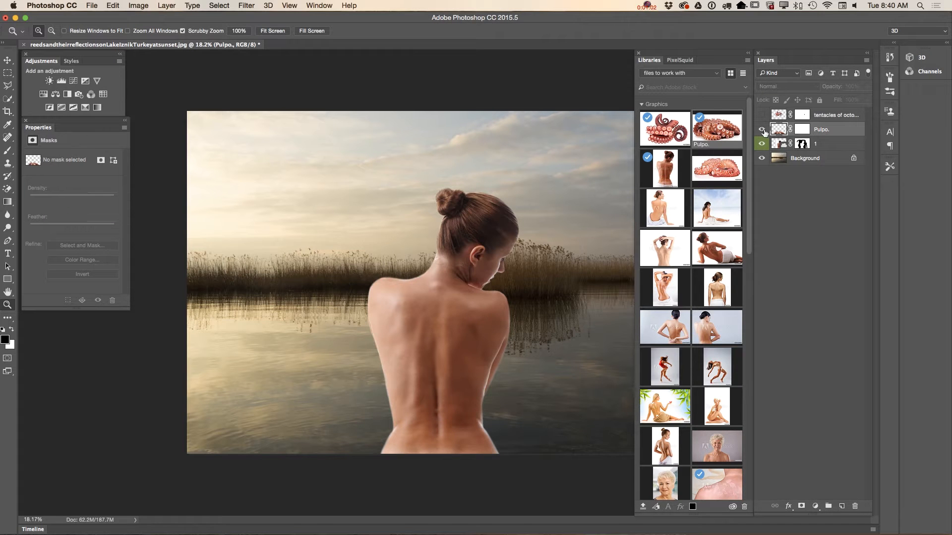
pyautogui.click(762, 129)
pyautogui.rightClick(820, 132)
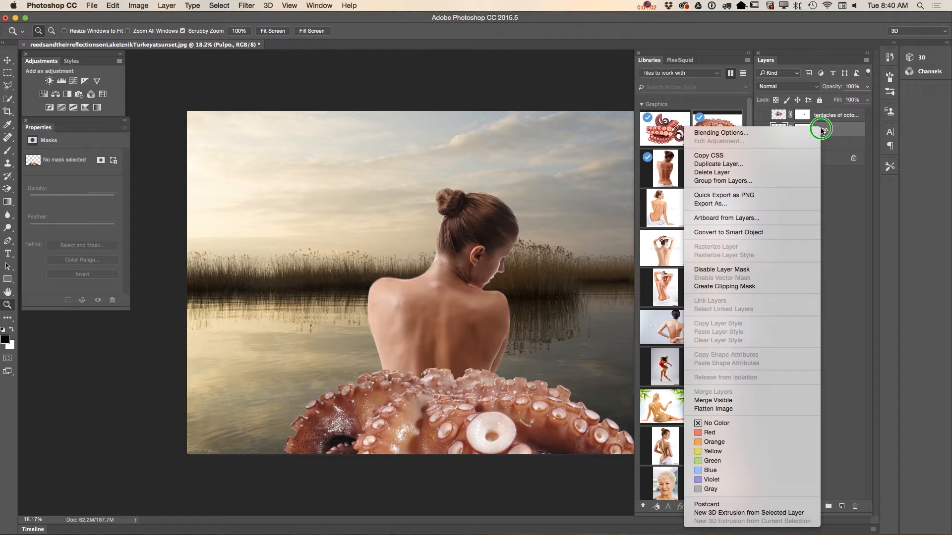
pyautogui.click(748, 432)
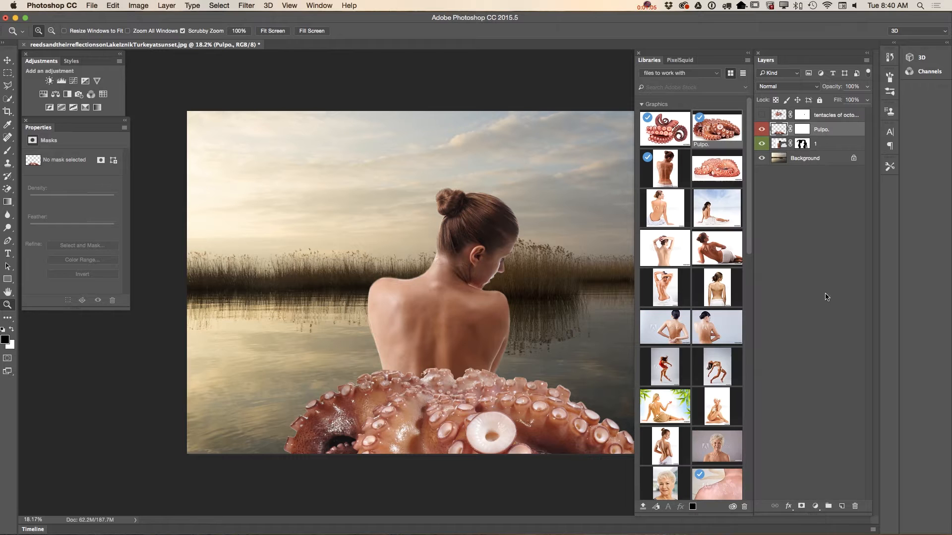
pyautogui.doubleClick(826, 132)
pyautogui.write('2')
pyautogui.press('Return')
# Step: Show the "tentacles of octopus" layer, give it an orange color label and rename it 3
pyautogui.click(761, 115)
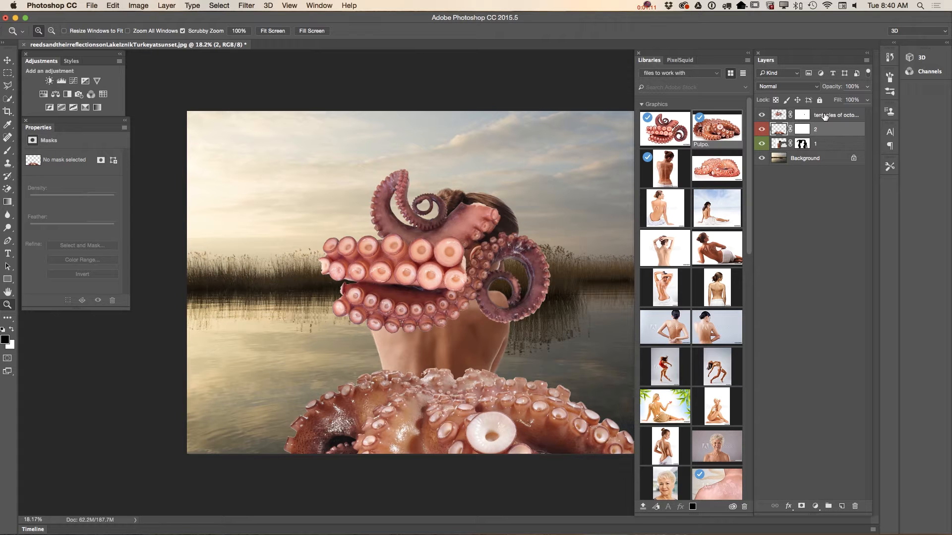
pyautogui.click(825, 117)
pyautogui.rightClick(825, 117)
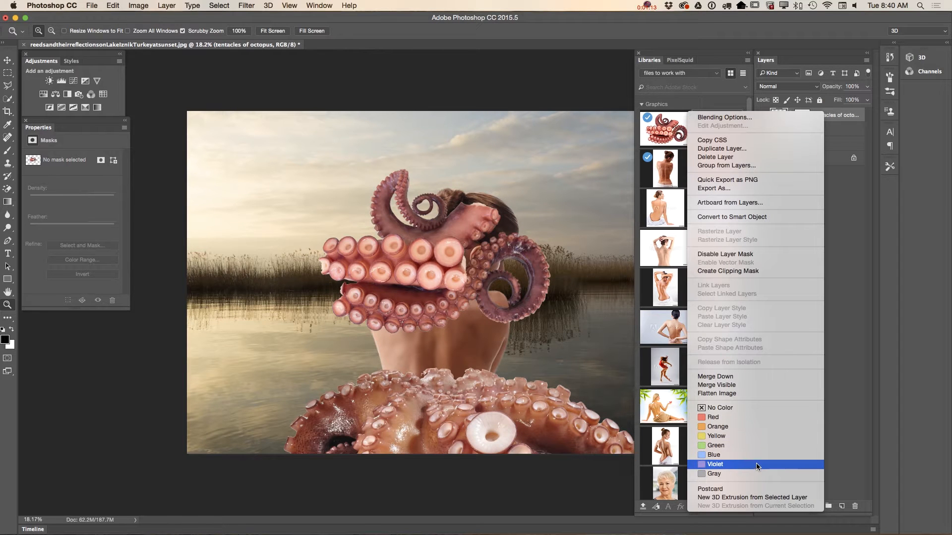
pyautogui.click(738, 427)
pyautogui.doubleClick(833, 116)
pyautogui.write('3')
pyautogui.press('Return')
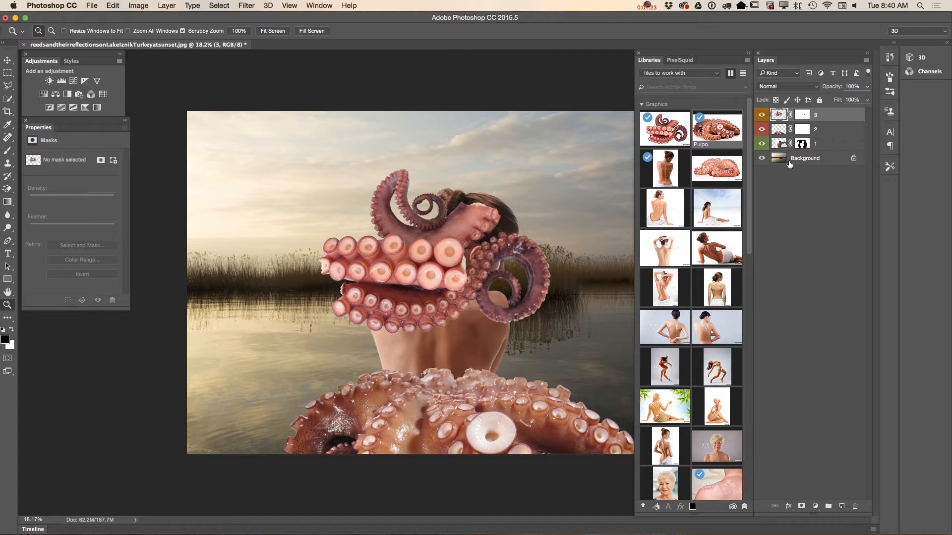
# Step: Toggle layers 2 and 3 to compare the octopus pieces, ending with layer 3 hidden and layer 2 shown
pyautogui.click(762, 128)
pyautogui.click(762, 114)
pyautogui.click(762, 114)
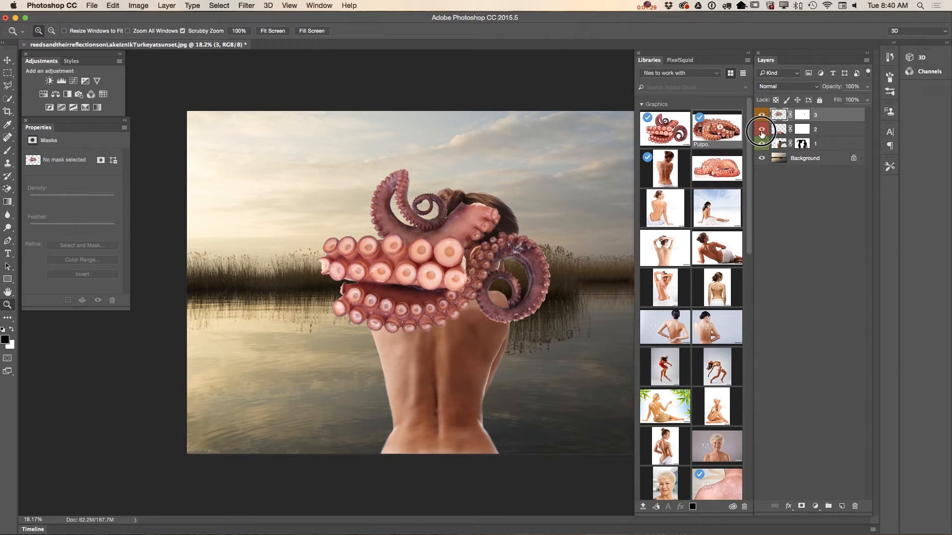
pyautogui.click(762, 129)
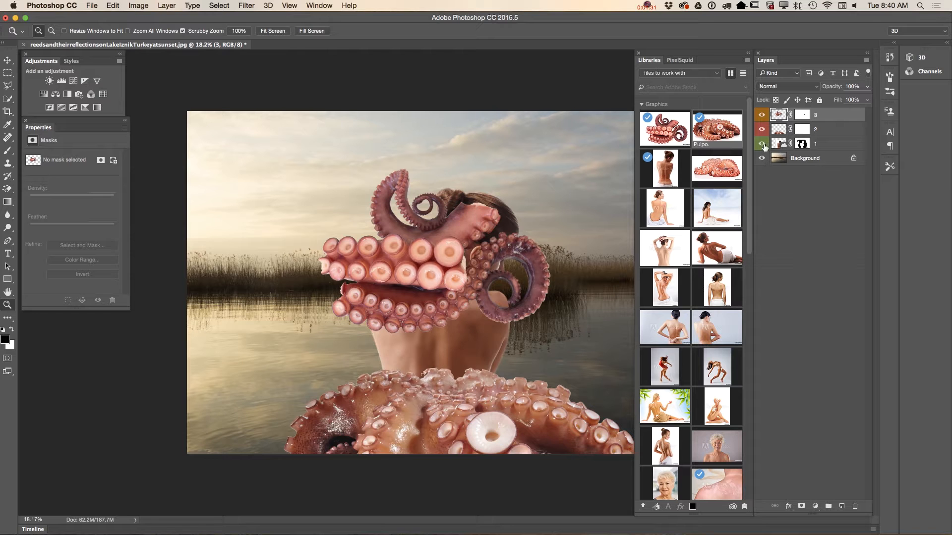
pyautogui.click(762, 115)
pyautogui.click(761, 129)
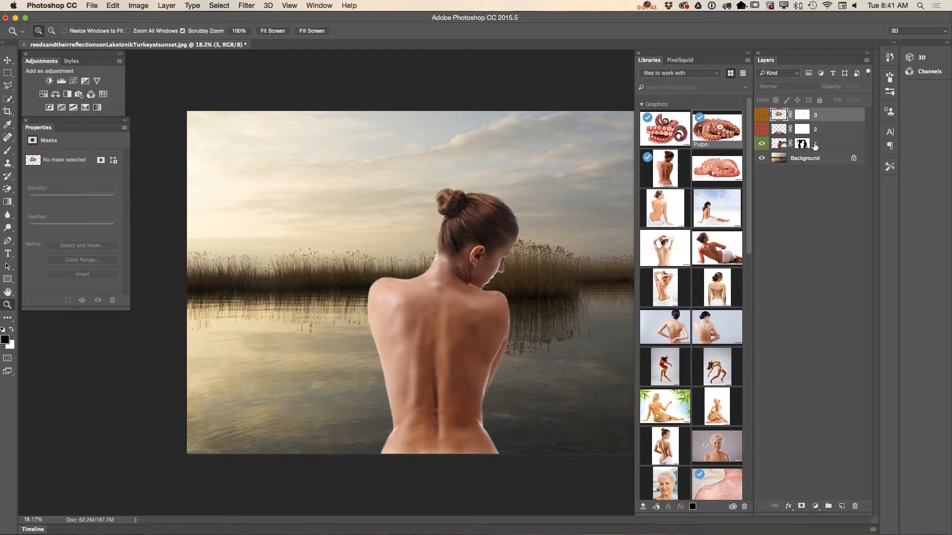
pyautogui.click(763, 130)
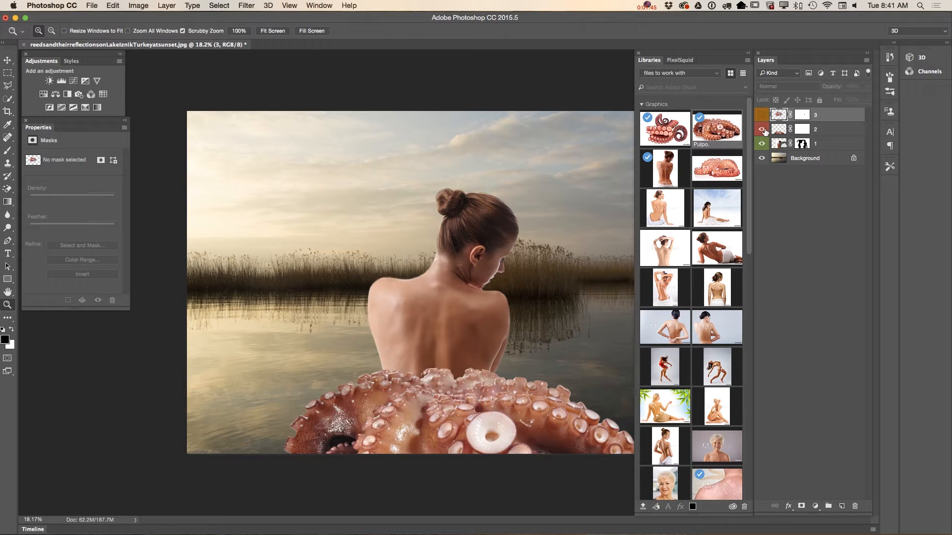
# Step: Free Transform the octopus on layer 2 to about 39% width and 72% height, placing it across the woman's lower back
pyautogui.click(822, 131)
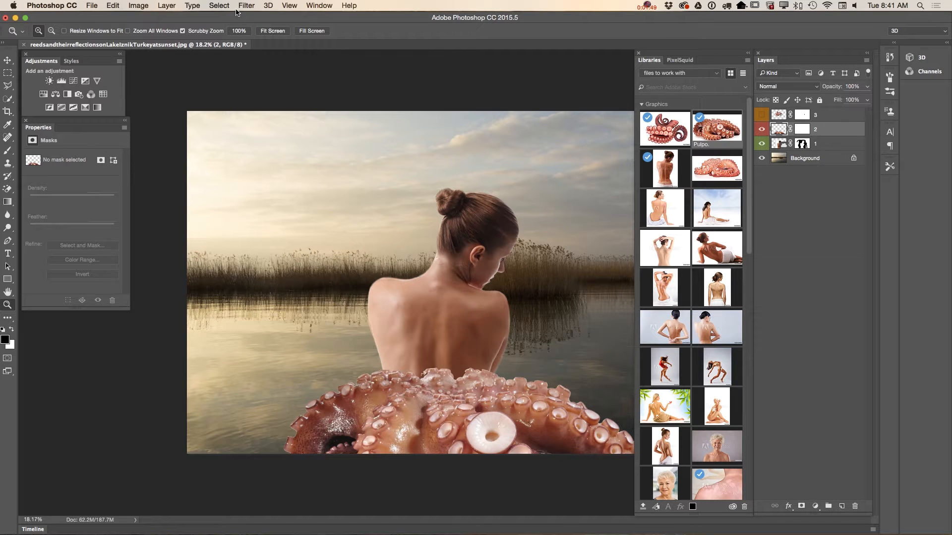
pyautogui.click(112, 6)
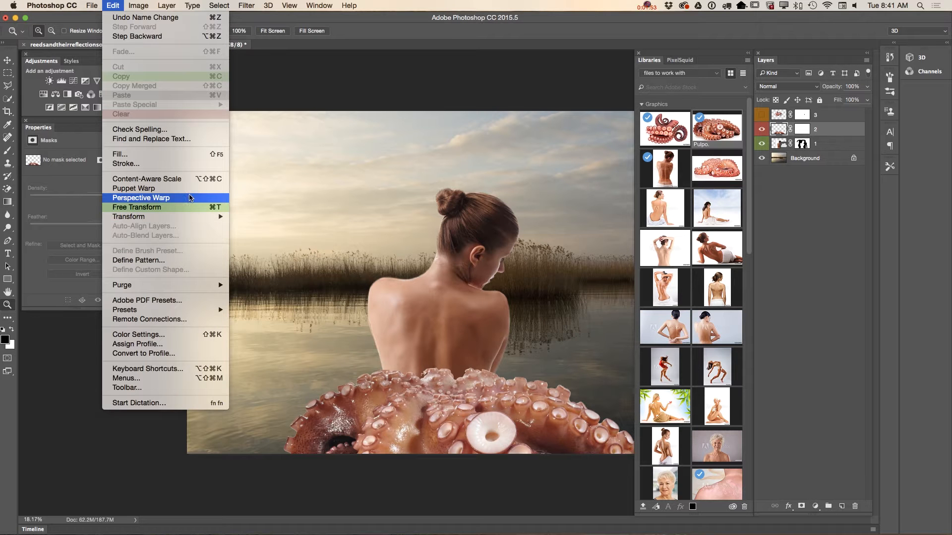
pyautogui.click(187, 207)
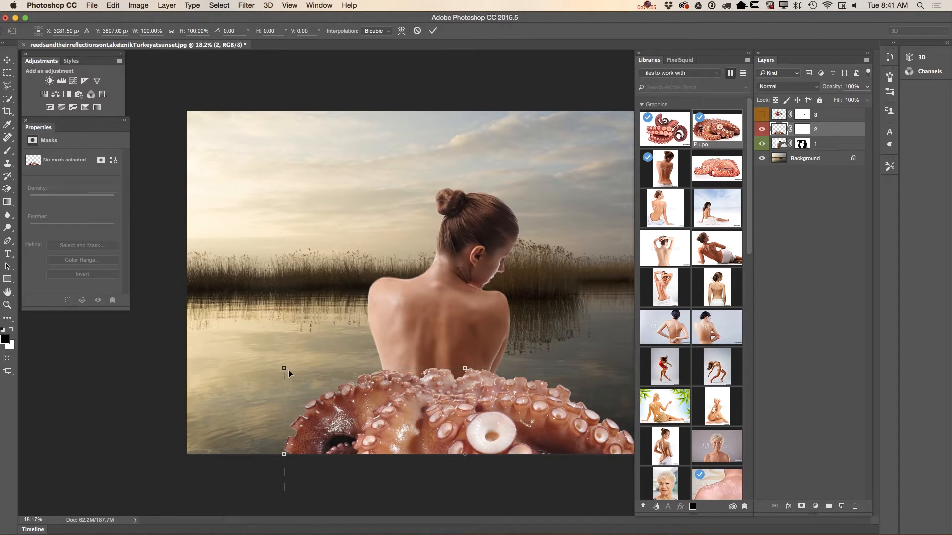
pyautogui.moveTo(283, 368); pyautogui.dragTo(486, 405)
pyautogui.moveTo(573, 425); pyautogui.dragTo(460, 415)
pyautogui.moveTo(533, 395); pyautogui.dragTo(515, 399)
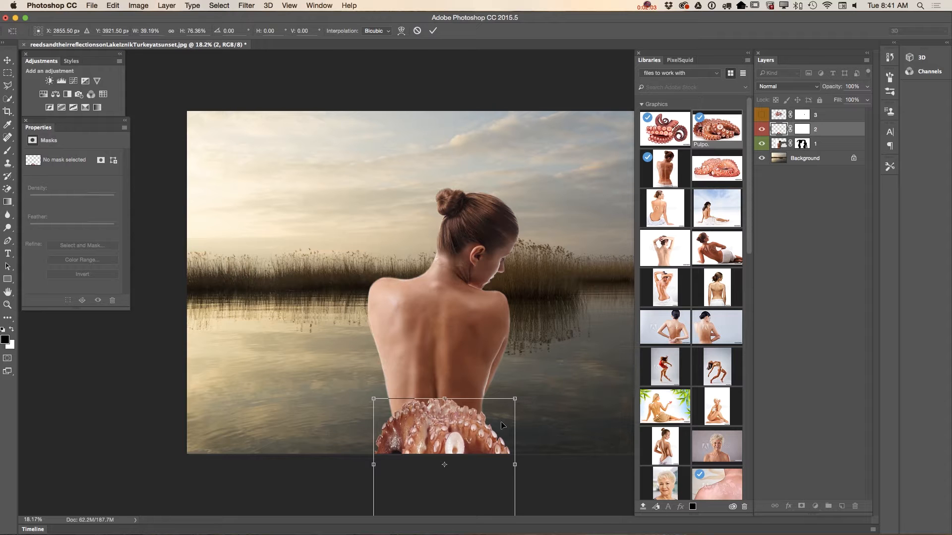
pyautogui.moveTo(471, 429); pyautogui.dragTo(471, 430)
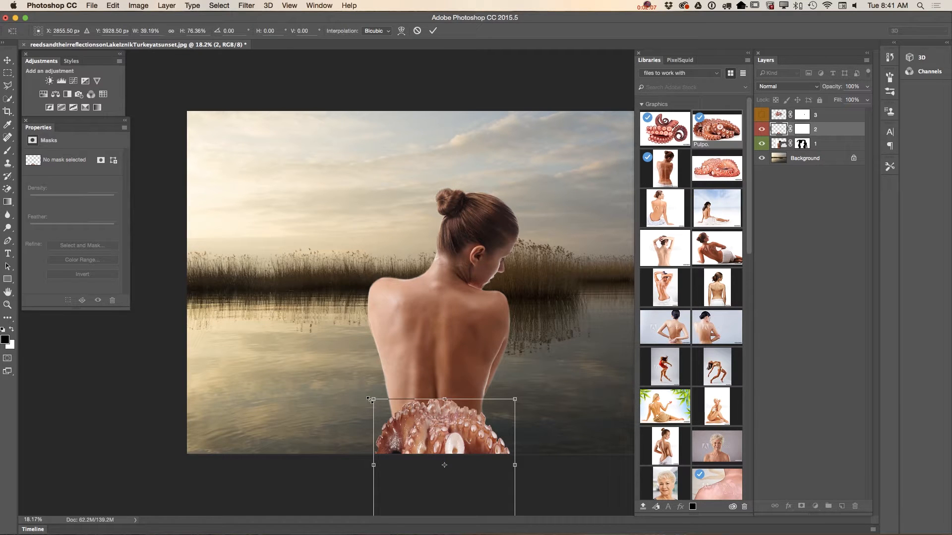
pyautogui.moveTo(374, 399); pyautogui.dragTo(409, 408)
pyautogui.moveTo(463, 428)
pyautogui.mouseDown()
pyautogui.moveTo(462, 409)
pyautogui.moveTo(464, 436)
pyautogui.moveTo(453, 419)
pyautogui.moveTo(464, 423)
pyautogui.mouseUp()
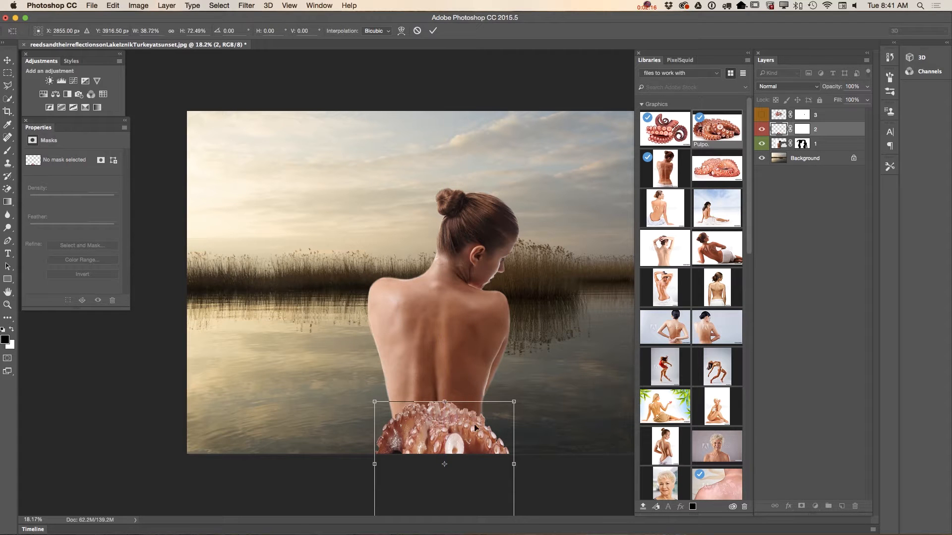
pyautogui.click(433, 30)
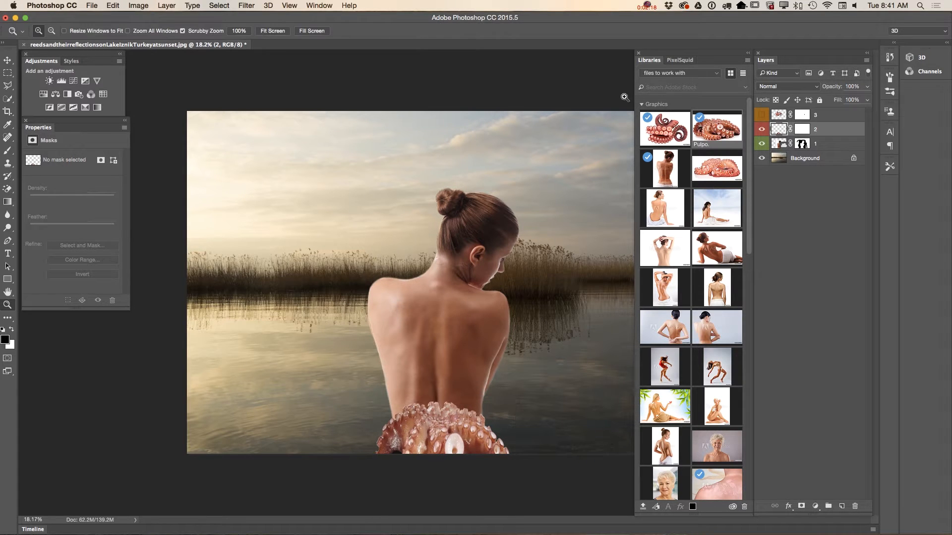
# Step: Fade the octopus's upper middle into the woman's back with a radial gradient at 100% opacity on layer 2's mask
pyautogui.click(803, 130)
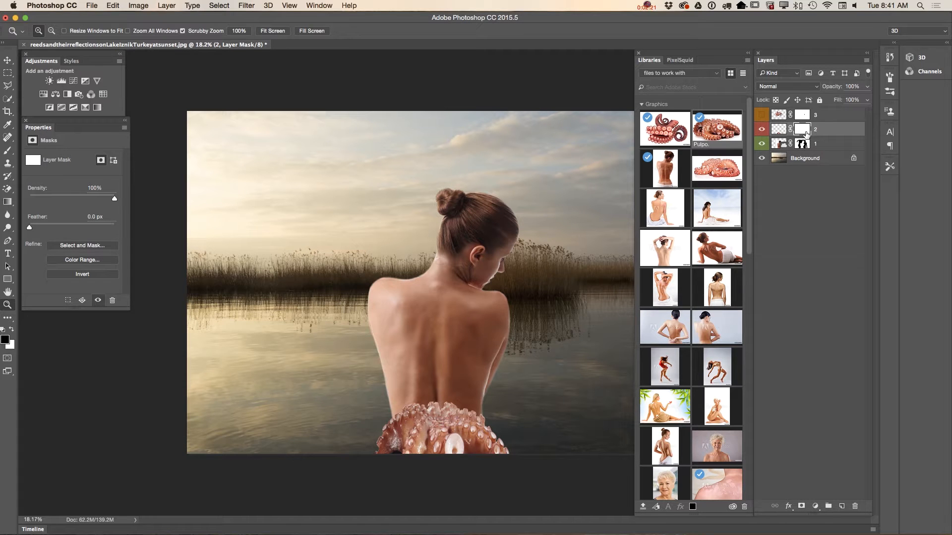
pyautogui.moveTo(8, 201); pyautogui.dragTo(28, 202)
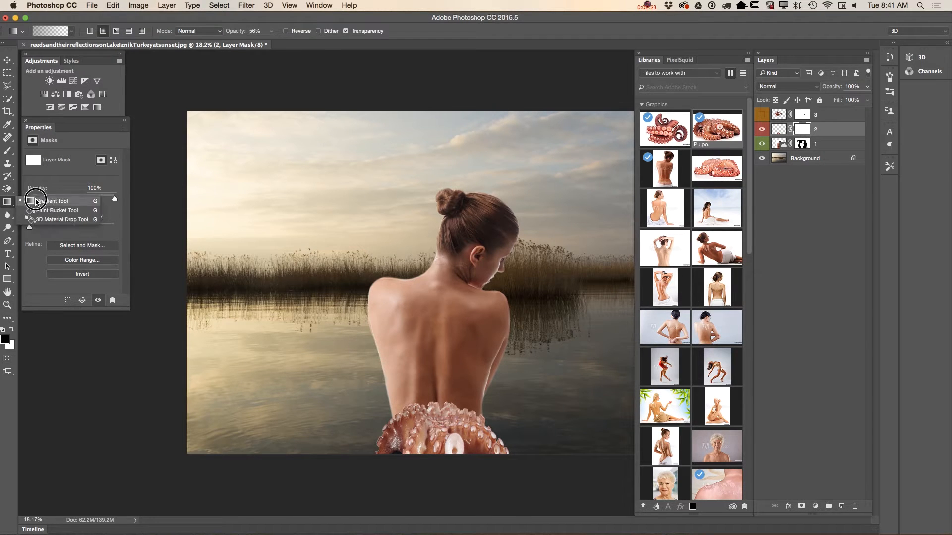
pyautogui.moveTo(270, 35); pyautogui.dragTo(333, 42)
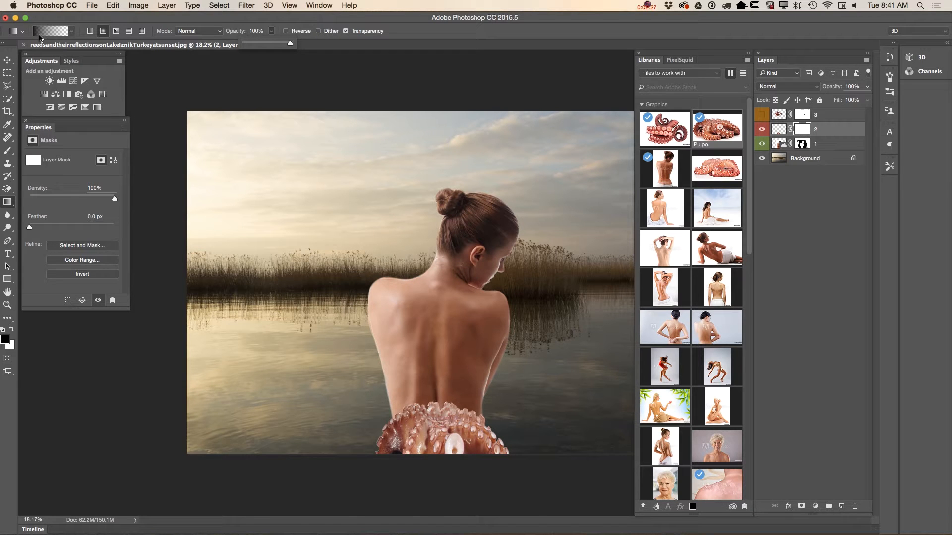
pyautogui.moveTo(440, 409)
pyautogui.mouseDown()
pyautogui.moveTo(447, 425)
pyautogui.moveTo(427, 416)
pyautogui.moveTo(441, 429)
pyautogui.moveTo(469, 423)
pyautogui.mouseUp()
# Step: Fade the upper tentacle edge near the left side of the woman's waist with another gradient on layer 2's mask
pyautogui.click(7, 305)
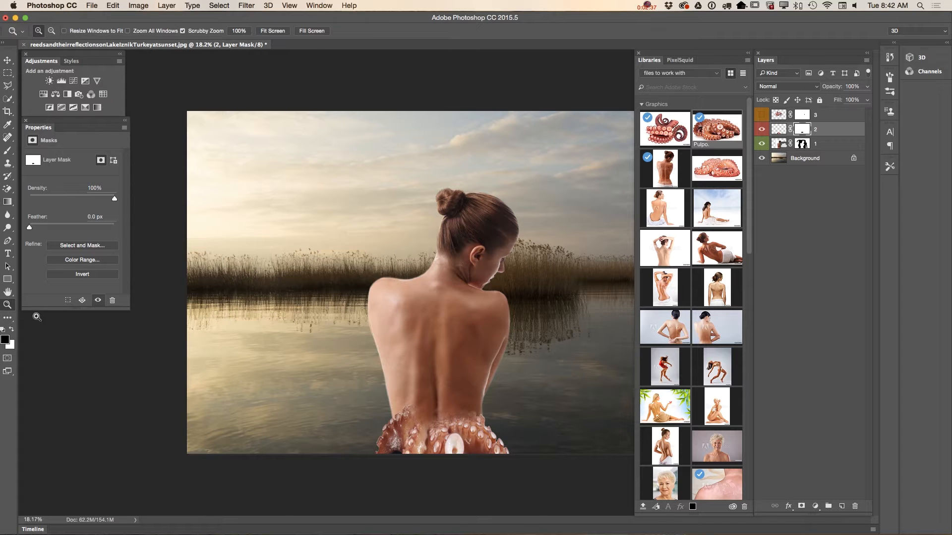
pyautogui.click(487, 450)
pyautogui.moveTo(487, 450); pyautogui.dragTo(505, 461)
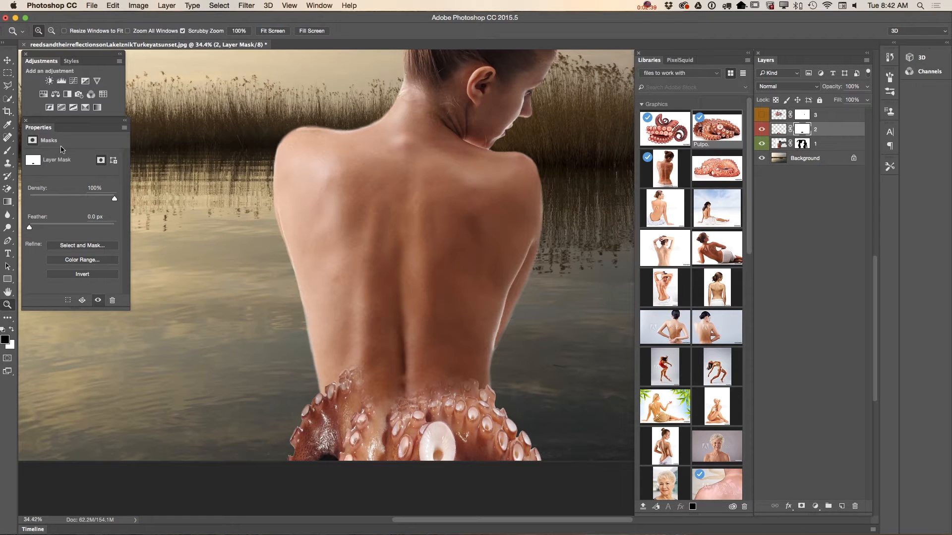
pyautogui.click(7, 202)
pyautogui.moveTo(361, 407); pyautogui.dragTo(353, 366)
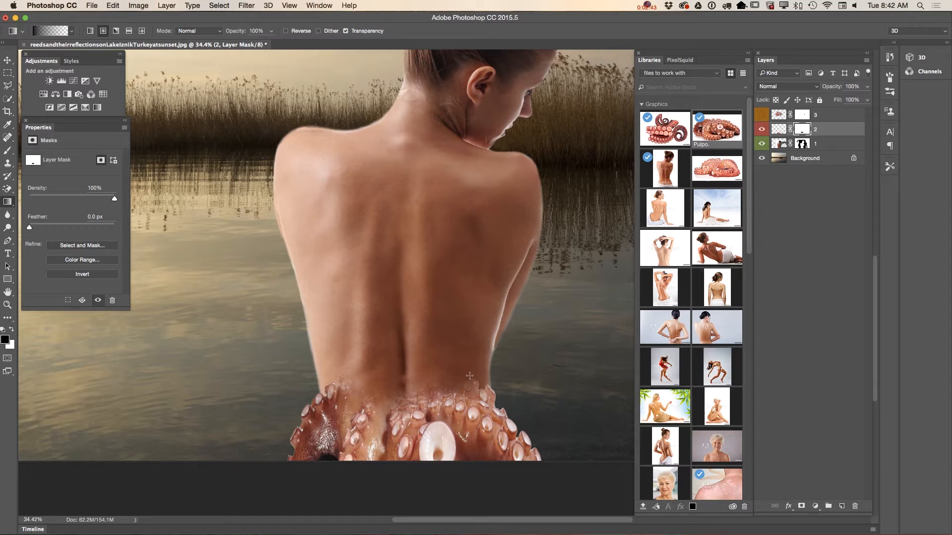
# Step: Set the gradient opacity to 25% and softly blend the octopus's upper edge along the waist on layer 2's mask
pyautogui.click(272, 31)
pyautogui.moveTo(238, 43); pyautogui.dragTo(242, 47)
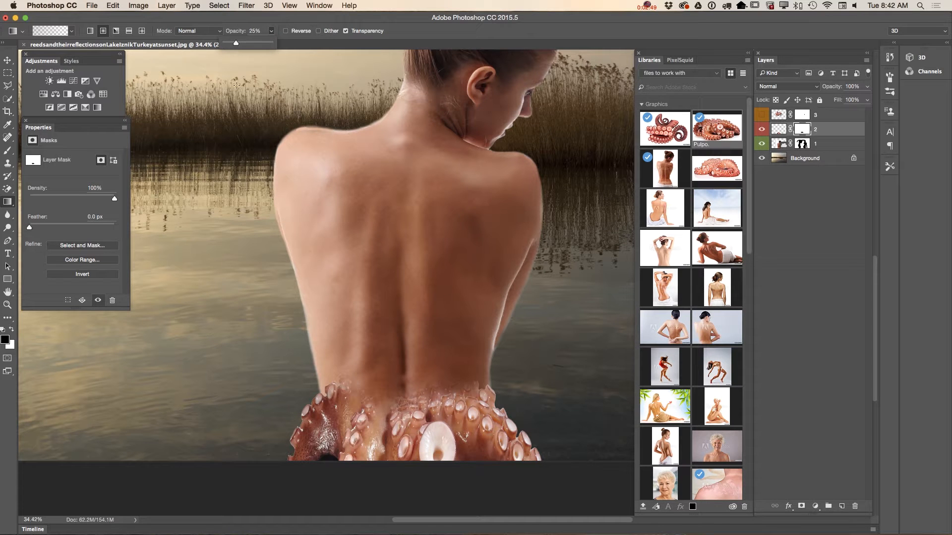
pyautogui.click(404, 395)
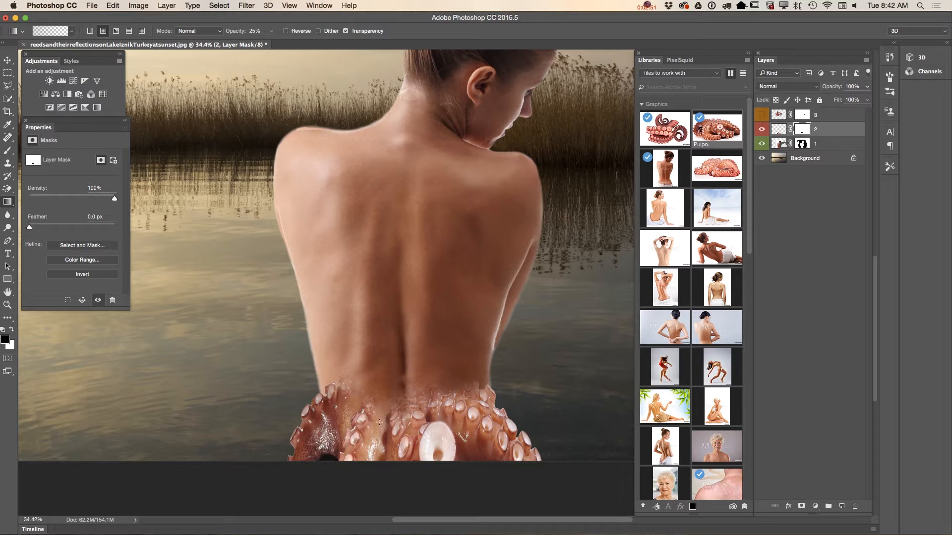
pyautogui.moveTo(349, 405); pyautogui.dragTo(349, 418)
pyautogui.moveTo(463, 397)
pyautogui.mouseDown()
pyautogui.moveTo(468, 421)
pyautogui.moveTo(436, 413)
pyautogui.mouseUp()
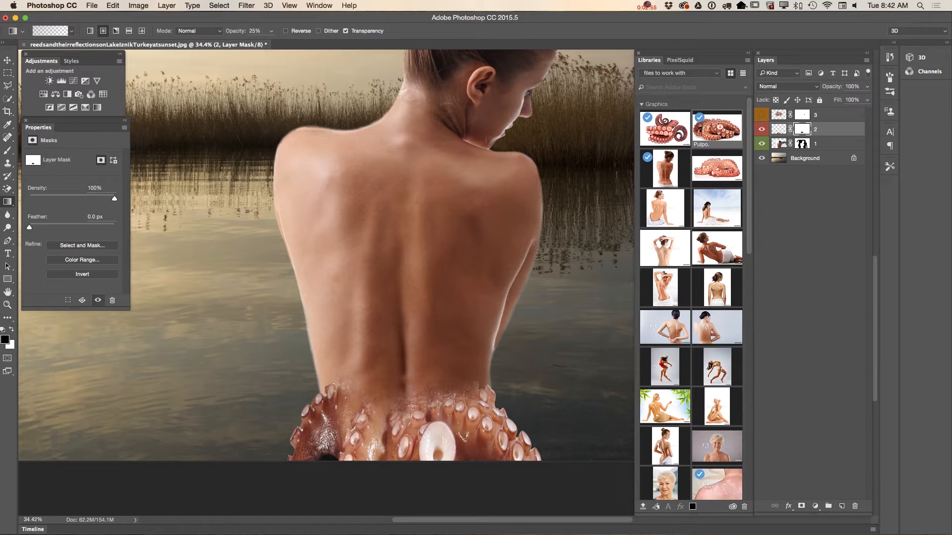
# Step: Set the gradient opacity to 15% and soften the octopus's upper edge across the waist with repeated gradients on layer 2's mask
pyautogui.click(272, 31)
pyautogui.moveTo(266, 46); pyautogui.dragTo(266, 45)
pyautogui.moveTo(401, 414); pyautogui.dragTo(406, 460)
pyautogui.moveTo(362, 423)
pyautogui.mouseDown()
pyautogui.moveTo(335, 387)
pyautogui.moveTo(344, 408)
pyautogui.moveTo(375, 425)
pyautogui.mouseUp()
pyautogui.moveTo(462, 384); pyautogui.dragTo(462, 415)
pyautogui.moveTo(476, 400); pyautogui.dragTo(462, 443)
pyautogui.moveTo(420, 438); pyautogui.dragTo(390, 472)
pyautogui.moveTo(392, 408); pyautogui.dragTo(388, 460)
pyautogui.moveTo(401, 368); pyautogui.dragTo(374, 422)
pyautogui.moveTo(345, 381); pyautogui.dragTo(348, 411)
pyautogui.moveTo(466, 381); pyautogui.dragTo(467, 417)
pyautogui.moveTo(469, 401); pyautogui.dragTo(454, 431)
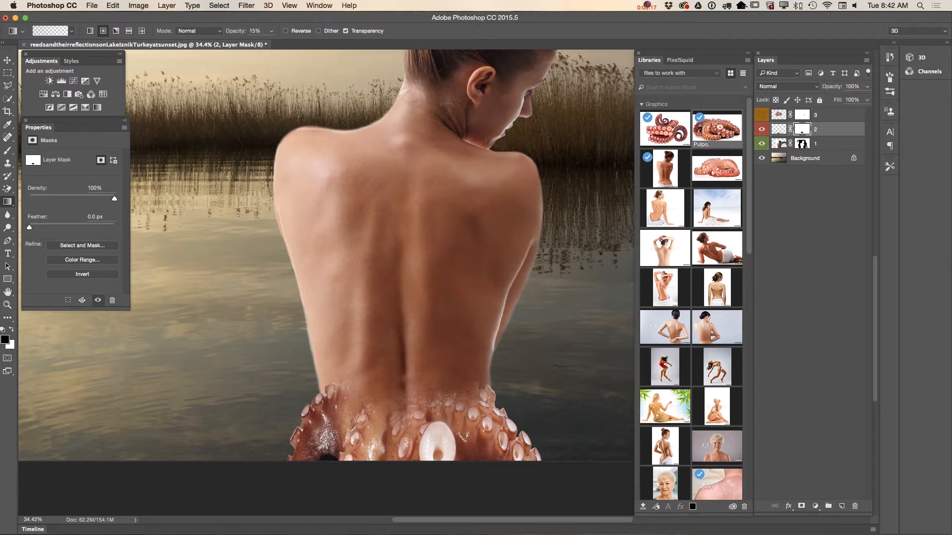
pyautogui.moveTo(400, 440); pyautogui.dragTo(399, 476)
pyautogui.moveTo(343, 408); pyautogui.dragTo(344, 408)
pyautogui.moveTo(349, 380); pyautogui.dragTo(506, 426)
# Step: Brush black at 8% opacity over the tentacle edge at the left of the woman's waist on layer 2's mask
pyautogui.click(8, 305)
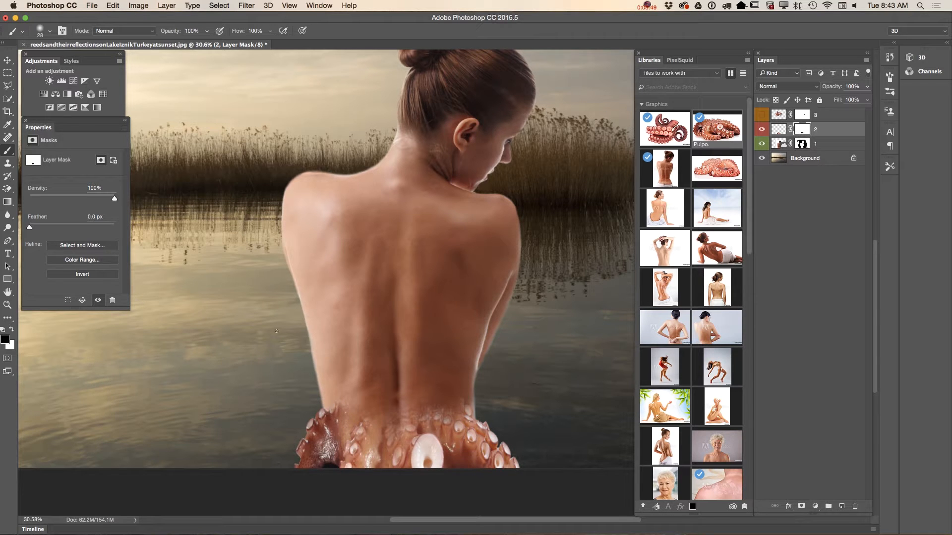
pyautogui.click(206, 30)
pyautogui.moveTo(203, 43); pyautogui.dragTo(172, 50)
pyautogui.click(329, 408)
pyautogui.click(207, 30)
pyautogui.moveTo(198, 44); pyautogui.dragTo(195, 43)
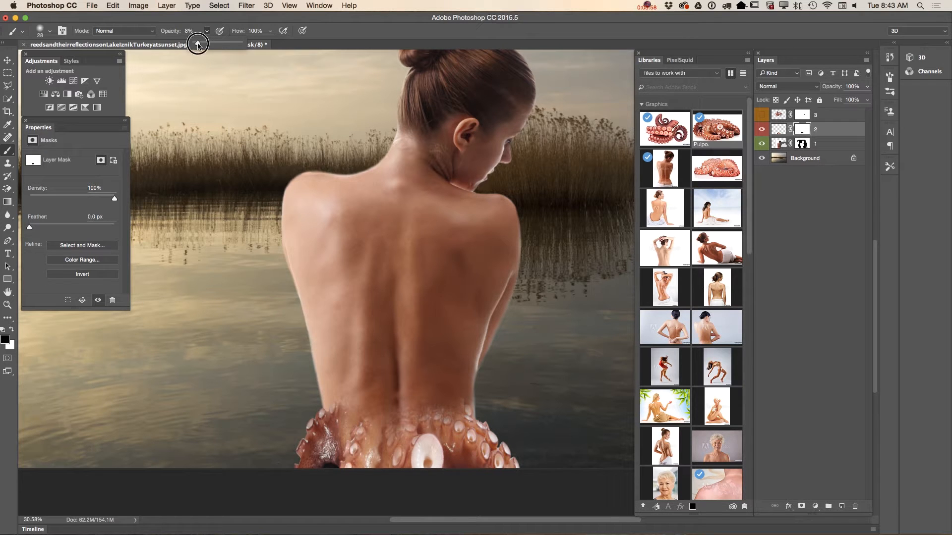
pyautogui.click(335, 427)
pyautogui.moveTo(331, 425)
pyautogui.mouseDown()
pyautogui.moveTo(337, 411)
pyautogui.moveTo(330, 416)
pyautogui.mouseUp()
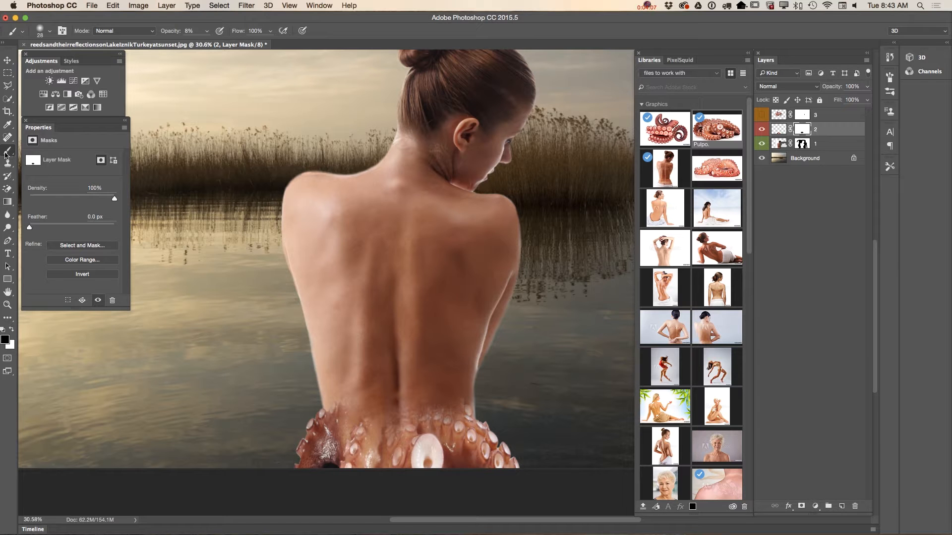
# Step: Restore a sucker near the right side of the lower back by brushing white at 79% opacity on layer 2's mask
pyautogui.click(11, 329)
pyautogui.click(207, 32)
pyautogui.moveTo(203, 43); pyautogui.dragTo(240, 46)
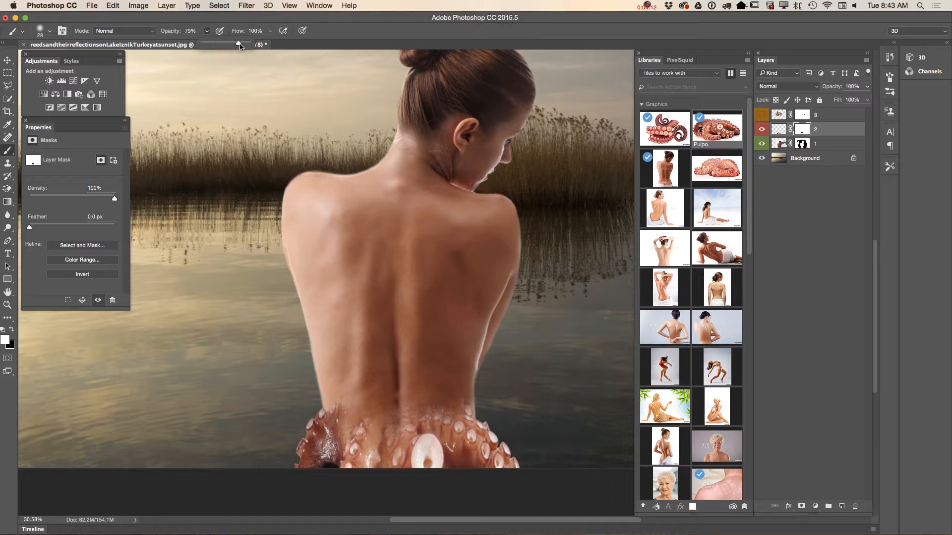
pyautogui.click(449, 420)
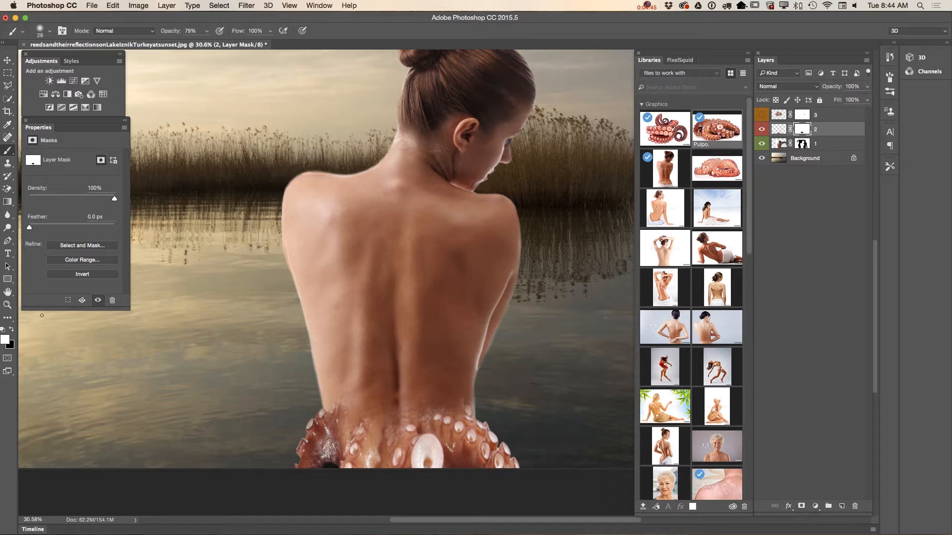
# Step: Turn on the tentacle layer 3, duplicate it, and hide the original, leaving the copy visible
pyautogui.click(7, 307)
pyautogui.moveTo(414, 373); pyautogui.dragTo(390, 380)
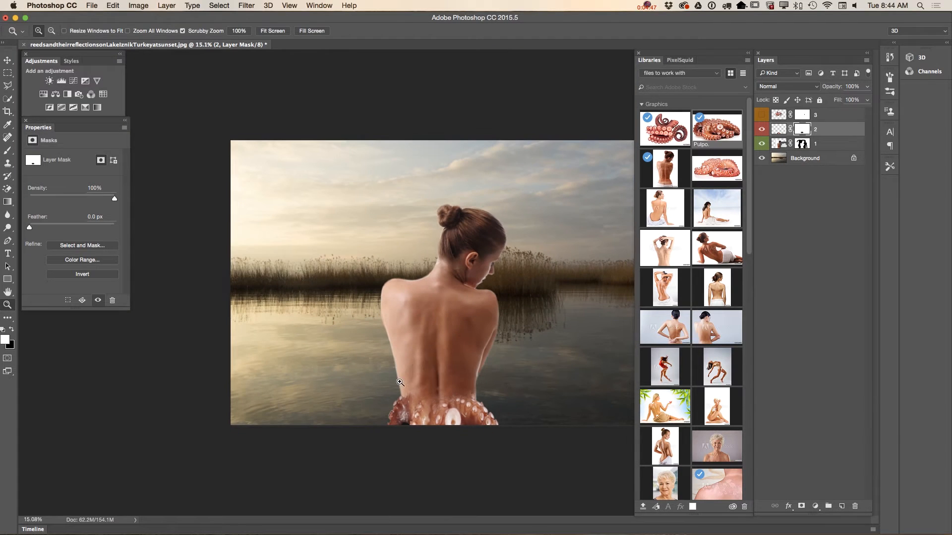
pyautogui.moveTo(503, 384); pyautogui.dragTo(564, 391)
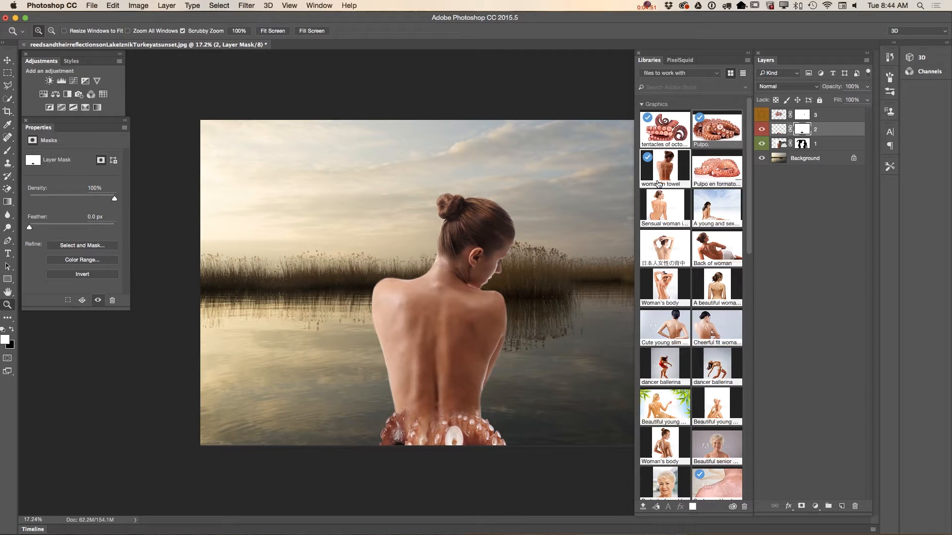
pyautogui.click(762, 116)
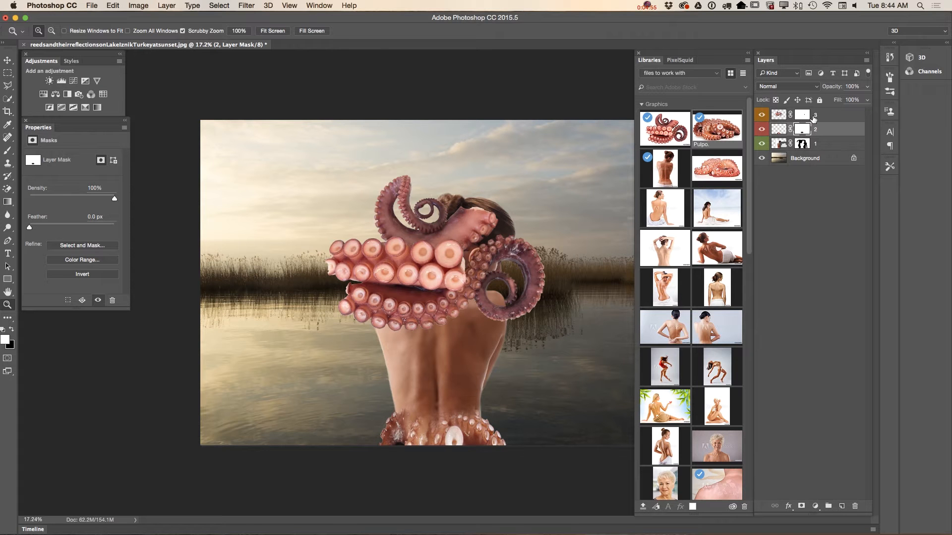
pyautogui.click(823, 119)
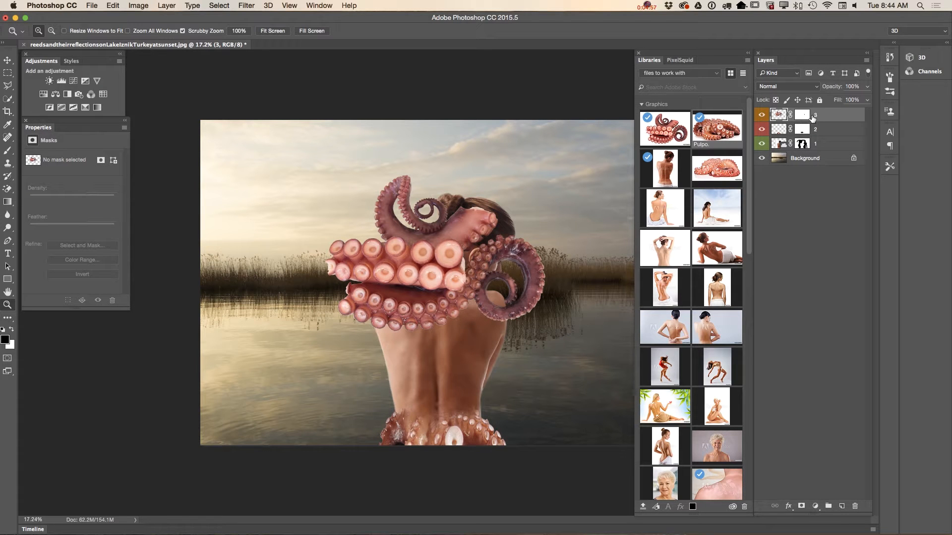
pyautogui.moveTo(852, 119); pyautogui.dragTo(841, 507)
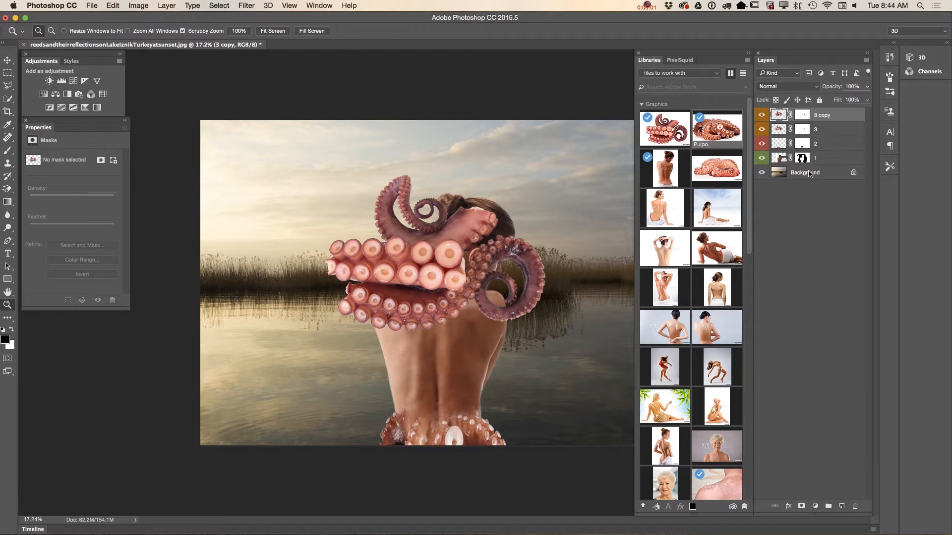
pyautogui.click(761, 129)
# Step: Free Transform the layer 3 copy, flipping it to about -73% height, rotating it to about -94°, and moving it beside the woman
pyautogui.click(113, 6)
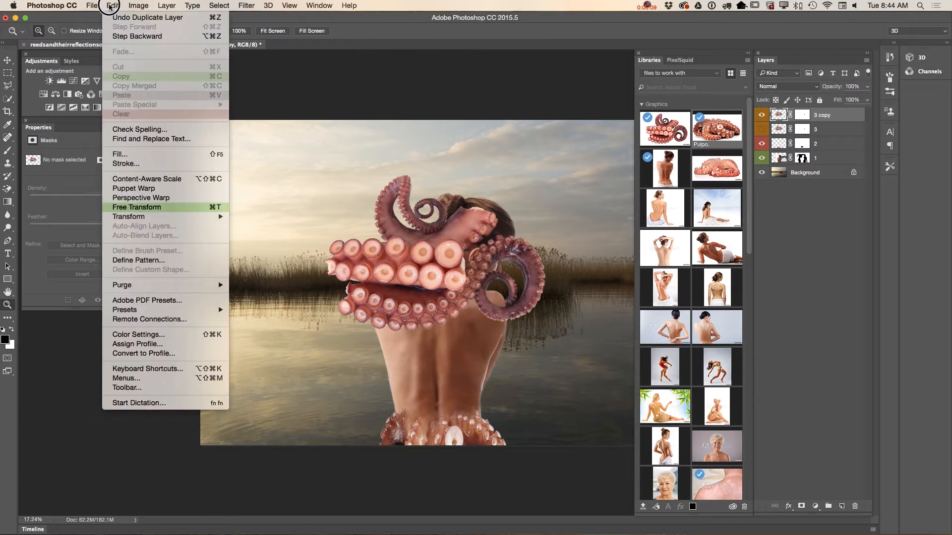
pyautogui.click(148, 211)
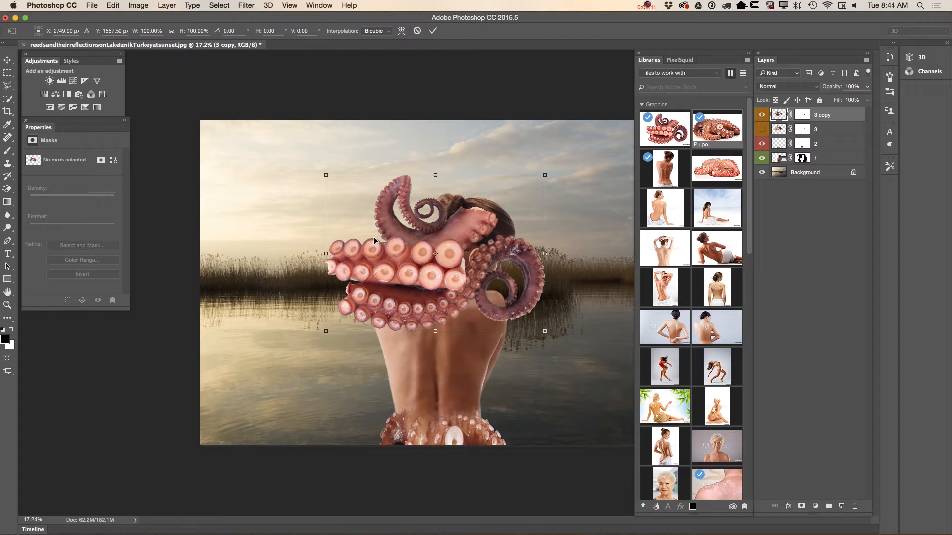
pyautogui.moveTo(555, 177); pyautogui.dragTo(526, 377)
pyautogui.moveTo(514, 243); pyautogui.dragTo(257, 249)
pyautogui.moveTo(360, 258); pyautogui.dragTo(373, 257)
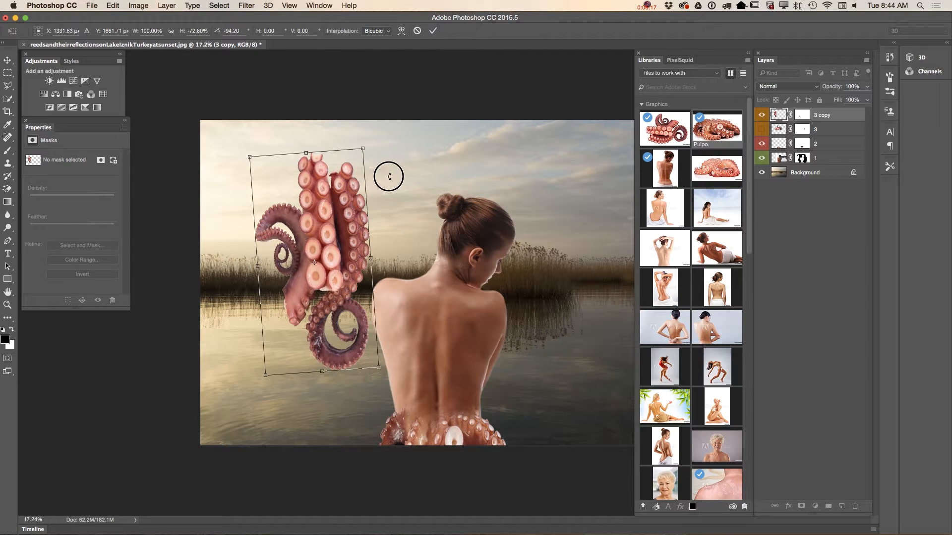
# Step: Tilt the tentacle copy slightly more, place it upright along the woman's back, narrow it, and apply the transform
pyautogui.moveTo(389, 176); pyautogui.dragTo(415, 174)
pyautogui.moveTo(401, 258); pyautogui.dragTo(493, 314)
pyautogui.moveTo(450, 355); pyautogui.dragTo(458, 358)
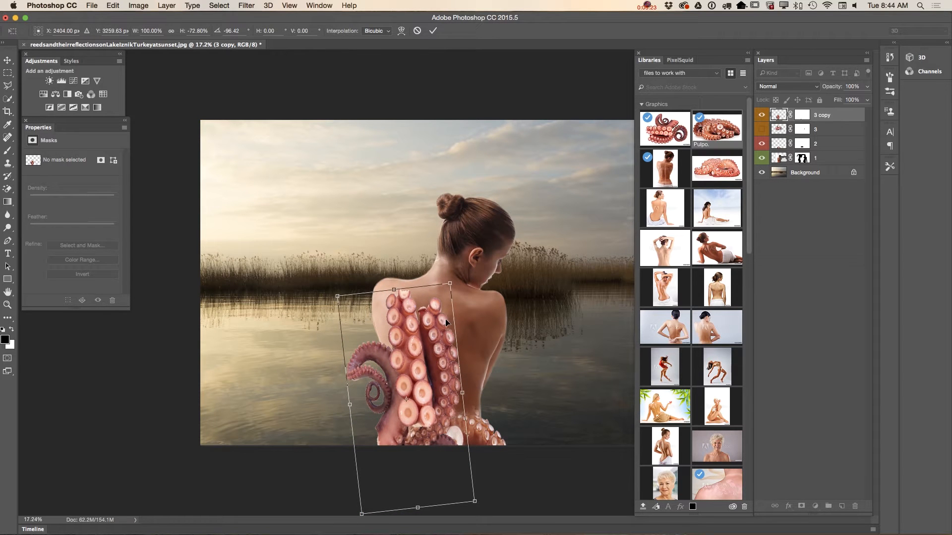
pyautogui.moveTo(338, 296); pyautogui.dragTo(337, 301)
pyautogui.moveTo(476, 327); pyautogui.dragTo(485, 337)
pyautogui.moveTo(460, 405); pyautogui.dragTo(440, 405)
pyautogui.moveTo(471, 364); pyautogui.dragTo(443, 376)
pyautogui.click(433, 30)
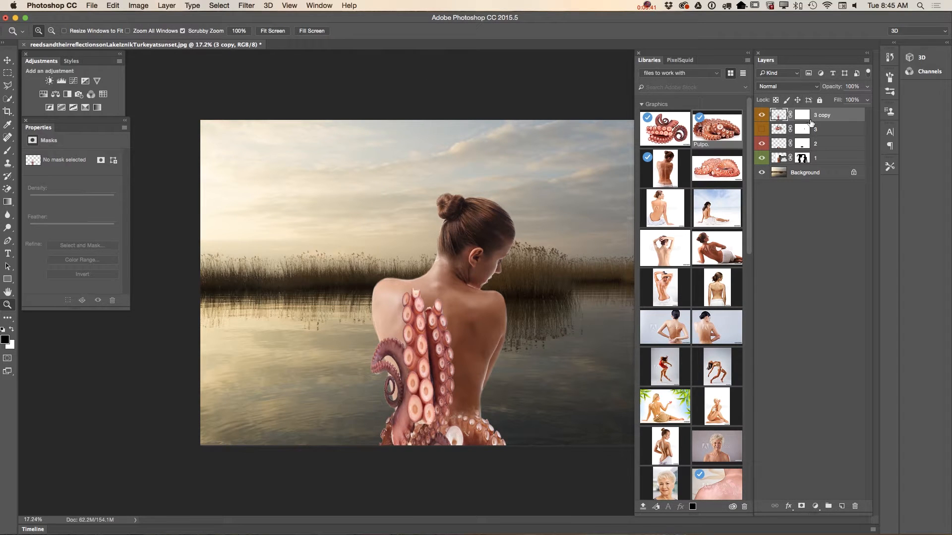
# Step: Compare the Lighten and Screen blend modes on the layer 3 copy, and set it to Lighter Color
pyautogui.click(792, 87)
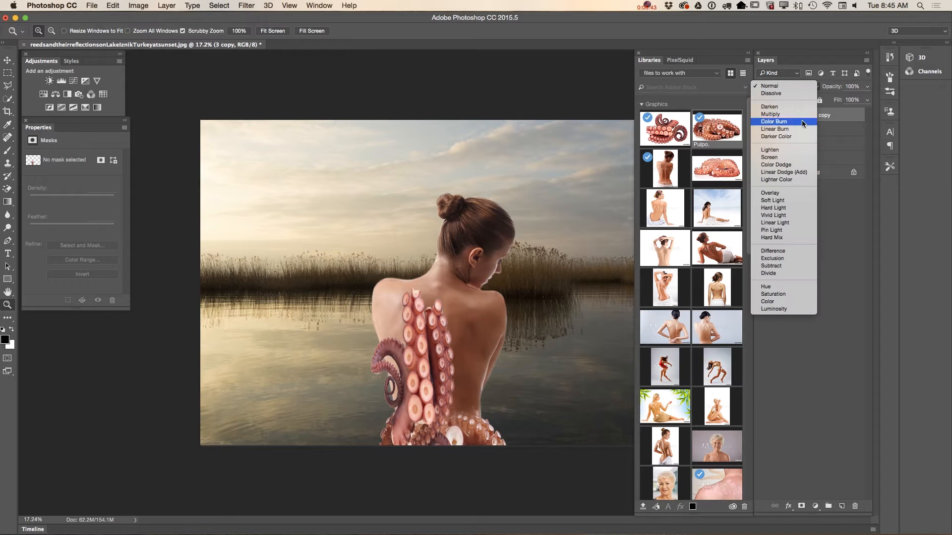
pyautogui.click(785, 150)
pyautogui.click(793, 86)
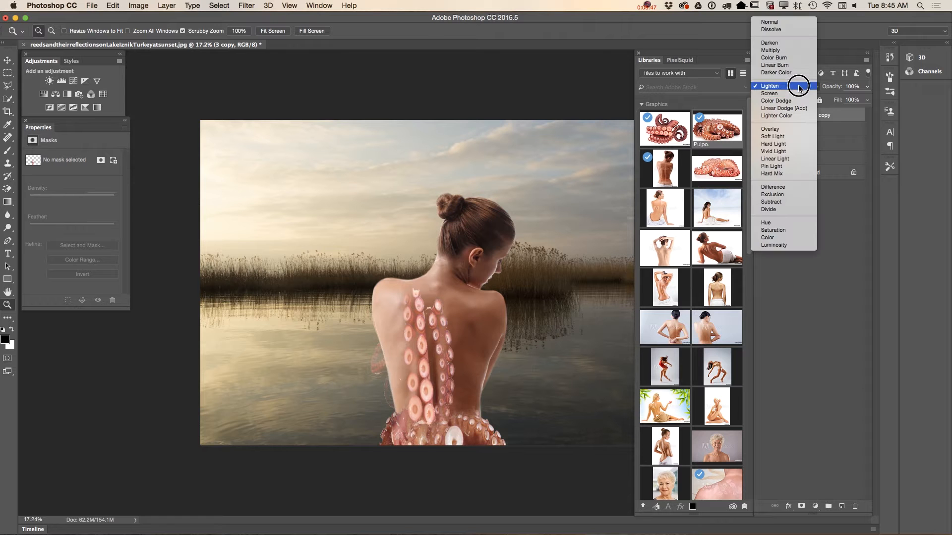
pyautogui.click(801, 93)
pyautogui.click(793, 87)
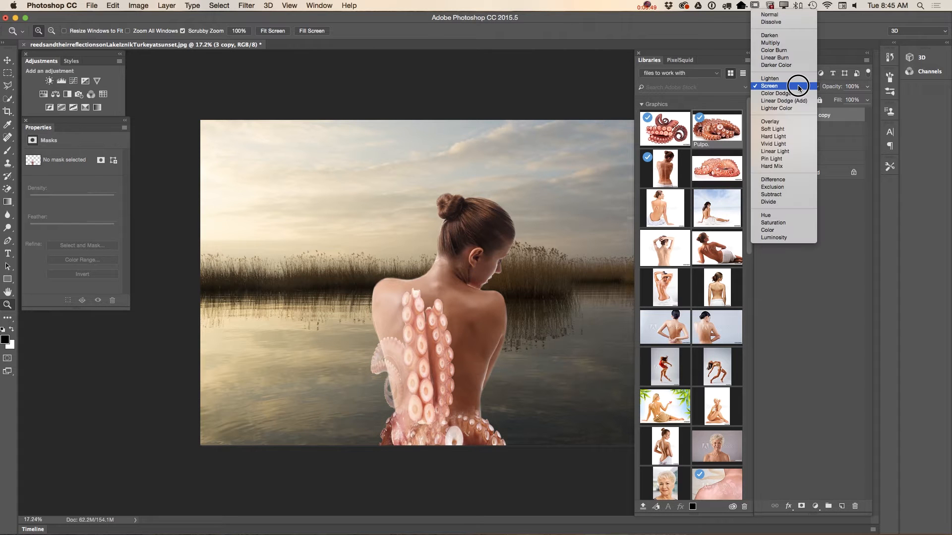
pyautogui.click(798, 108)
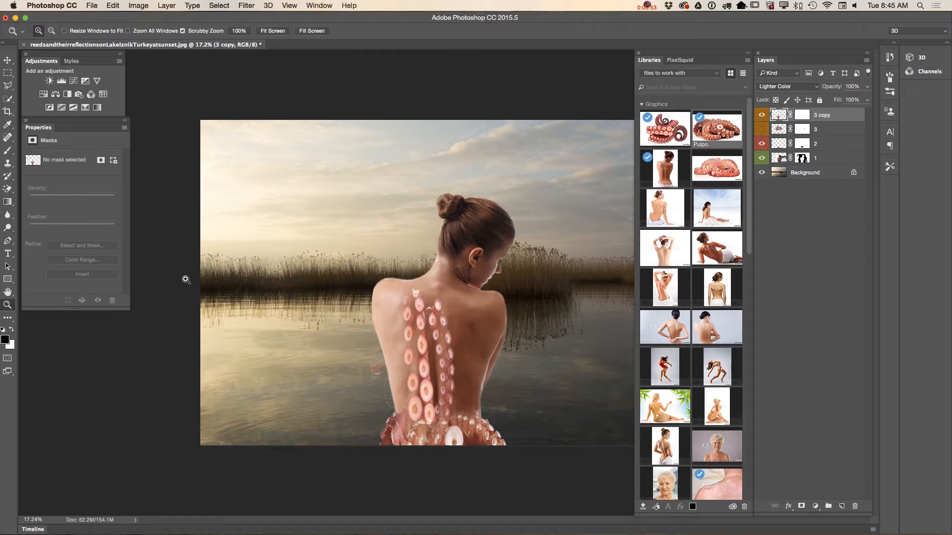
# Step: Move the layer 3 copy slightly left on the back and rotate it about 3.2° with Free Transform
pyautogui.moveTo(422, 373); pyautogui.dragTo(482, 407)
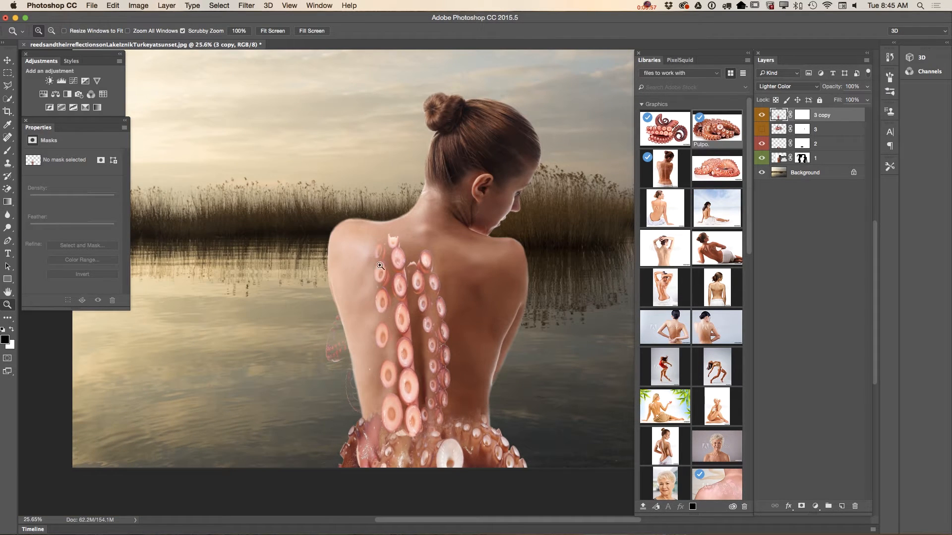
pyautogui.click(8, 61)
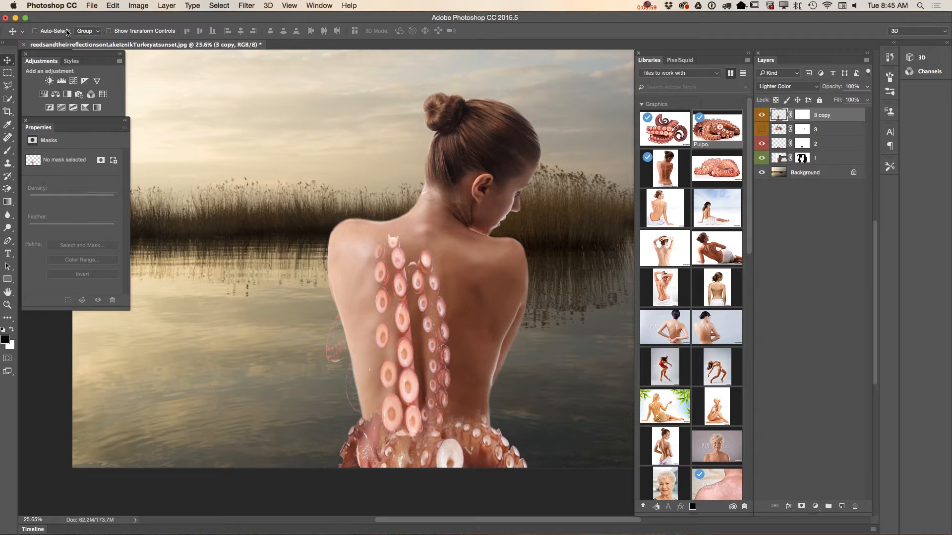
pyautogui.moveTo(427, 321); pyautogui.dragTo(434, 326)
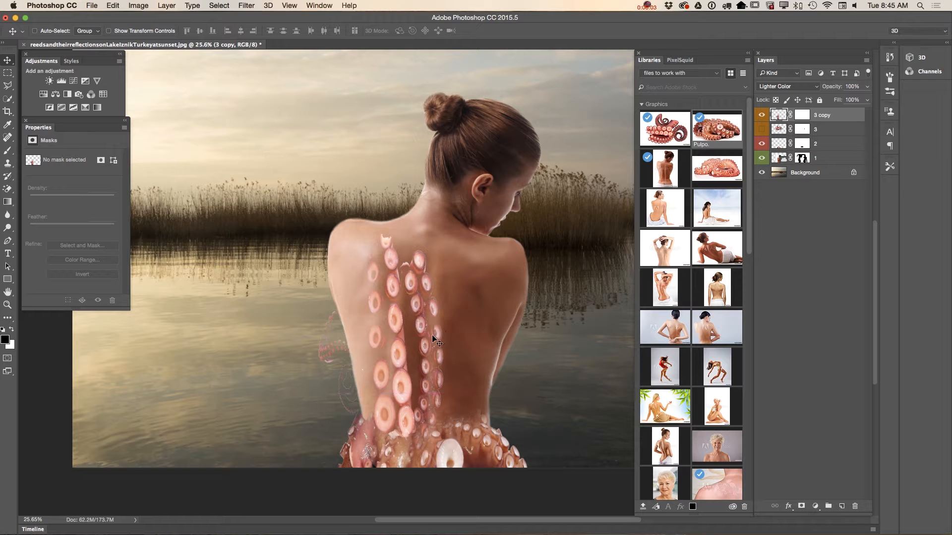
pyautogui.click(111, 5)
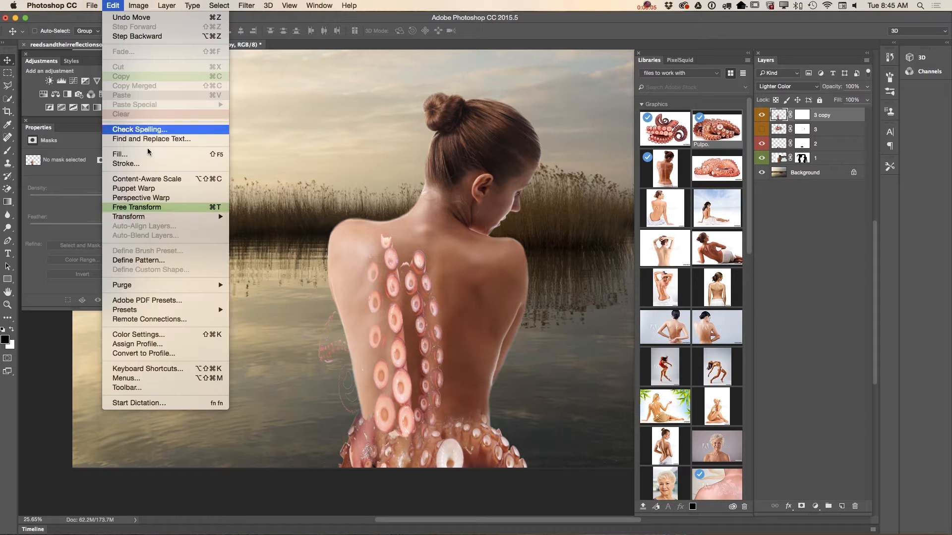
pyautogui.click(148, 207)
pyautogui.moveTo(502, 229); pyautogui.dragTo(510, 236)
pyautogui.moveTo(432, 322); pyautogui.dragTo(428, 321)
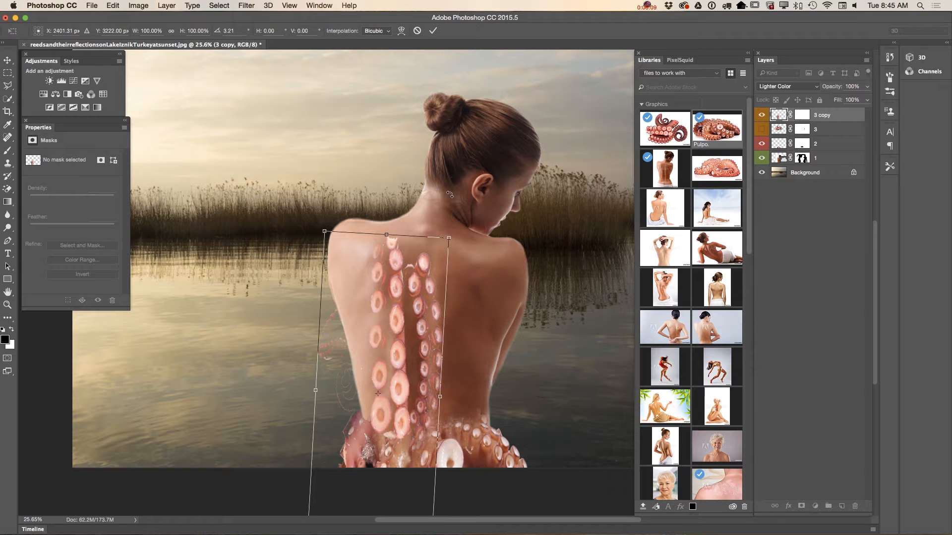
pyautogui.click(432, 31)
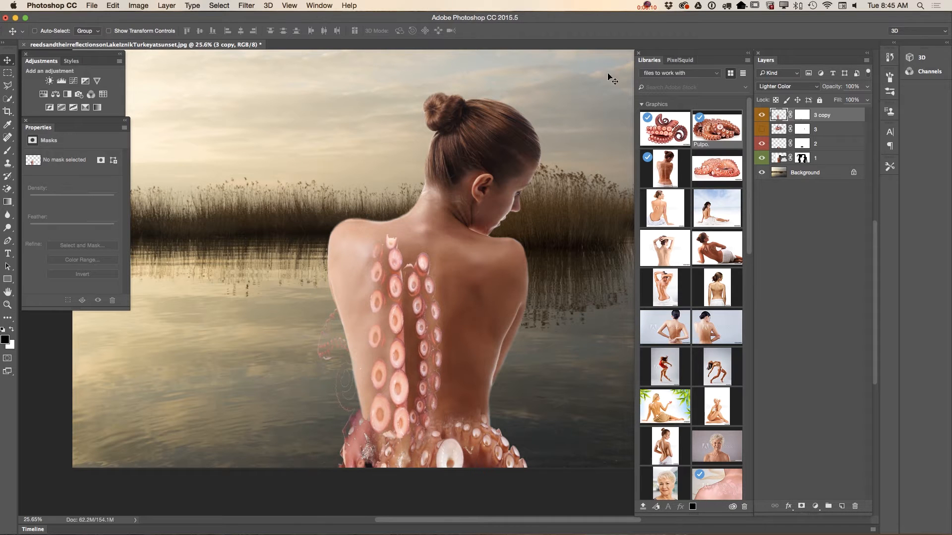
# Step: Hide the stray tentacle outside the left waist with black gradients at 100% opacity on the layer 3 copy's mask
pyautogui.click(804, 116)
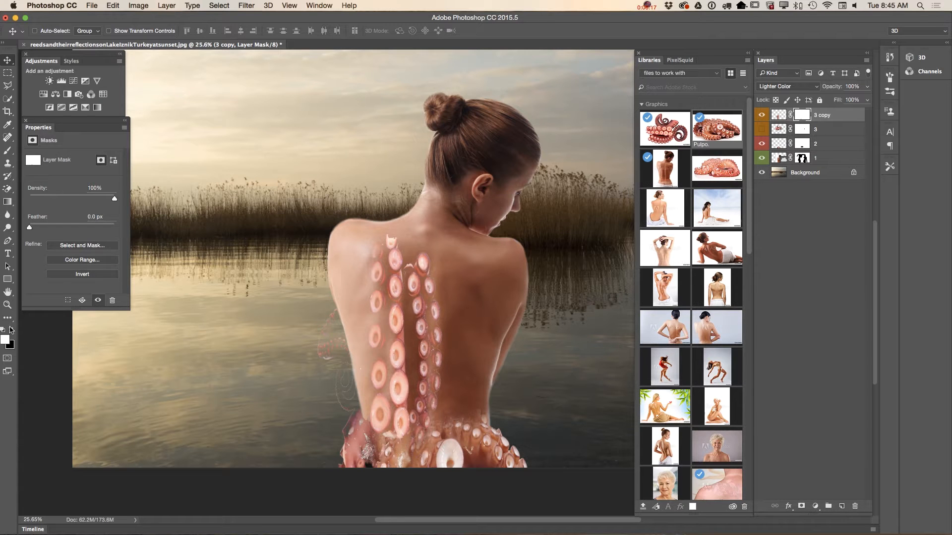
pyautogui.click(10, 201)
pyautogui.click(38, 202)
pyautogui.click(15, 329)
pyautogui.click(271, 30)
pyautogui.moveTo(267, 44); pyautogui.dragTo(330, 43)
pyautogui.click(329, 350)
pyautogui.moveTo(334, 372); pyautogui.dragTo(346, 439)
pyautogui.moveTo(372, 409); pyautogui.dragTo(365, 485)
pyautogui.moveTo(342, 459); pyautogui.dragTo(357, 434)
pyautogui.moveTo(373, 397); pyautogui.dragTo(371, 435)
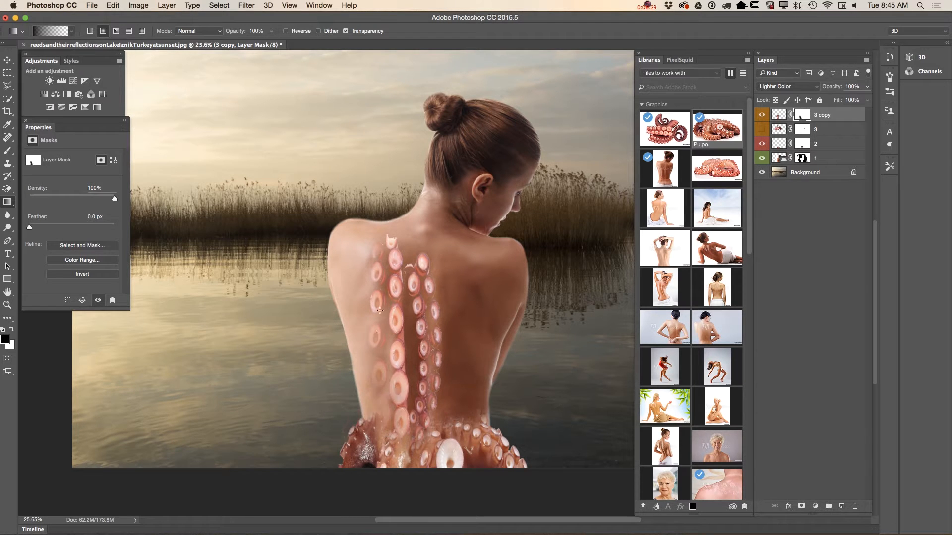
# Step: Mask out the two left-hand columns of suckers with repeated black gradients, keeping only the suckers along the spine
pyautogui.moveTo(367, 311); pyautogui.dragTo(380, 343)
pyautogui.moveTo(373, 249); pyautogui.dragTo(361, 282)
pyautogui.moveTo(391, 238); pyautogui.dragTo(387, 313)
pyautogui.moveTo(405, 272); pyautogui.dragTo(401, 290)
pyautogui.moveTo(405, 263); pyautogui.dragTo(396, 286)
pyautogui.moveTo(372, 361); pyautogui.dragTo(373, 382)
pyautogui.moveTo(382, 362); pyautogui.dragTo(389, 388)
pyautogui.moveTo(390, 315); pyautogui.dragTo(390, 357)
pyautogui.moveTo(397, 350); pyautogui.dragTo(398, 352)
pyautogui.moveTo(398, 352); pyautogui.dragTo(397, 377)
pyautogui.moveTo(395, 389); pyautogui.dragTo(401, 428)
pyautogui.moveTo(404, 370); pyautogui.dragTo(401, 390)
pyautogui.moveTo(402, 354); pyautogui.dragTo(397, 380)
pyautogui.moveTo(389, 311); pyautogui.dragTo(386, 336)
pyautogui.moveTo(389, 309); pyautogui.dragTo(389, 327)
pyautogui.moveTo(389, 390); pyautogui.dragTo(397, 412)
pyautogui.moveTo(402, 395); pyautogui.dragTo(401, 405)
pyautogui.moveTo(398, 403); pyautogui.dragTo(402, 410)
# Step: Clean up the edges around the remaining spine suckers with further gradients on the layer 3 copy's mask
pyautogui.moveTo(394, 464); pyautogui.dragTo(410, 357)
pyautogui.moveTo(441, 255); pyautogui.dragTo(437, 253)
pyautogui.moveTo(430, 243); pyautogui.dragTo(431, 241)
pyautogui.moveTo(459, 292); pyautogui.dragTo(461, 299)
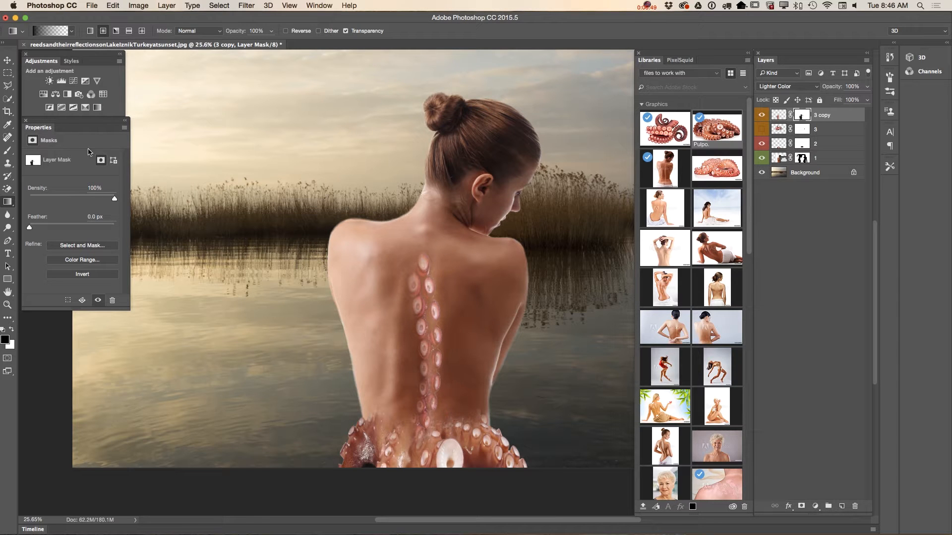
# Step: Brush white at 22% opacity on the layer 3 copy's mask near the base of the spine
pyautogui.click(7, 149)
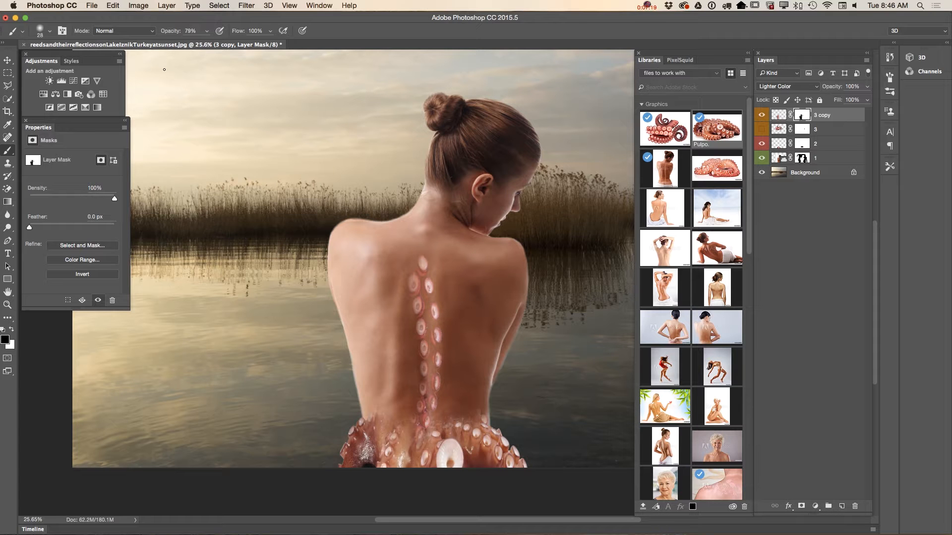
pyautogui.click(12, 330)
pyautogui.click(208, 33)
pyautogui.moveTo(208, 42); pyautogui.dragTo(180, 43)
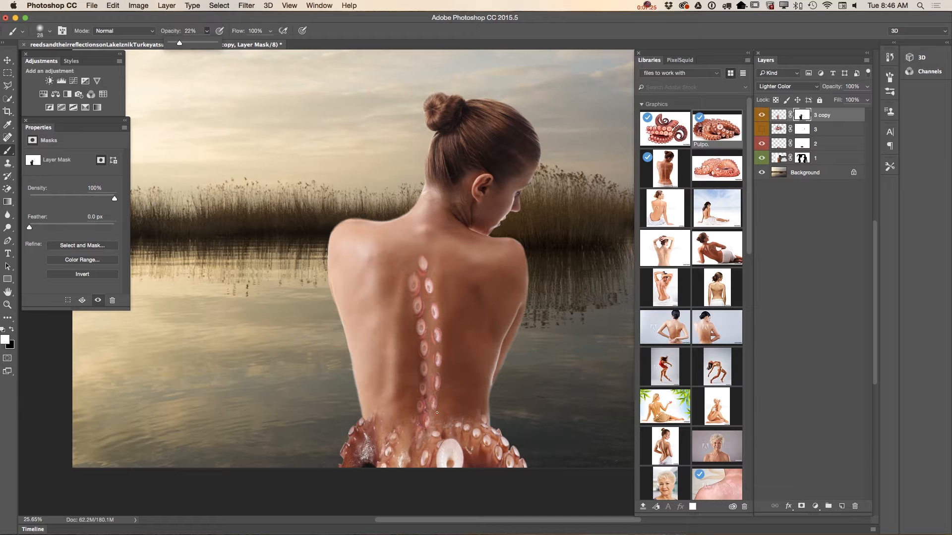
pyautogui.click(427, 396)
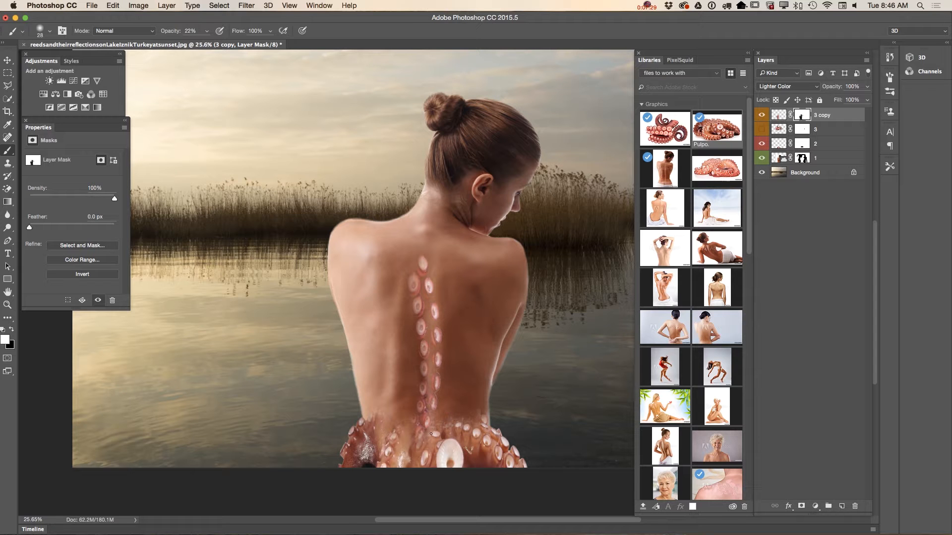
# Step: Fade the suckers along the spine with repeated black gradients at 6% opacity on the layer 3 copy's mask
pyautogui.click(7, 202)
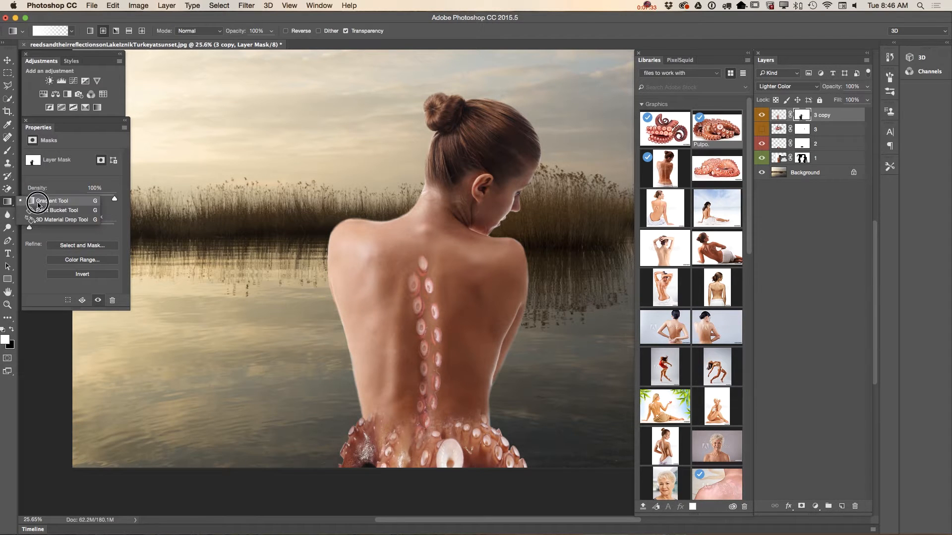
pyautogui.click(12, 331)
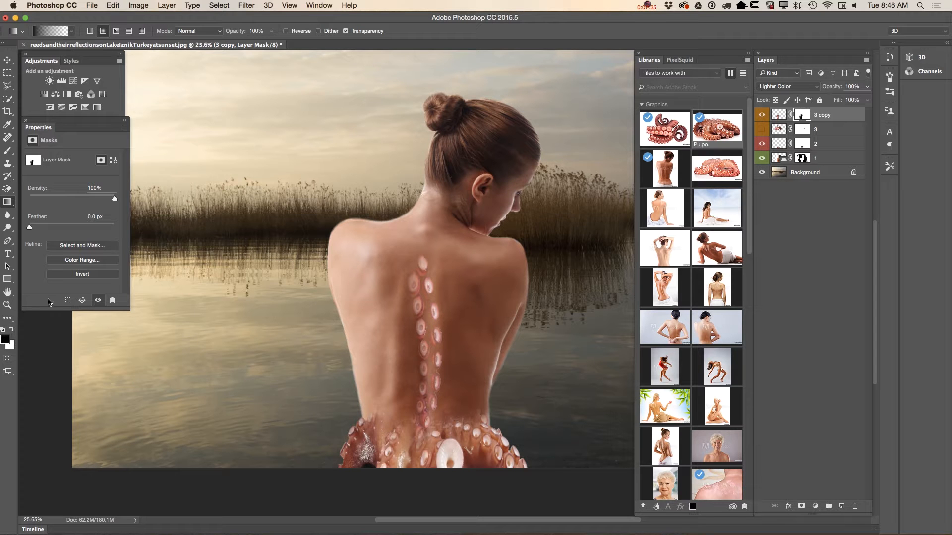
pyautogui.click(271, 31)
pyautogui.moveTo(272, 43); pyautogui.dragTo(227, 44)
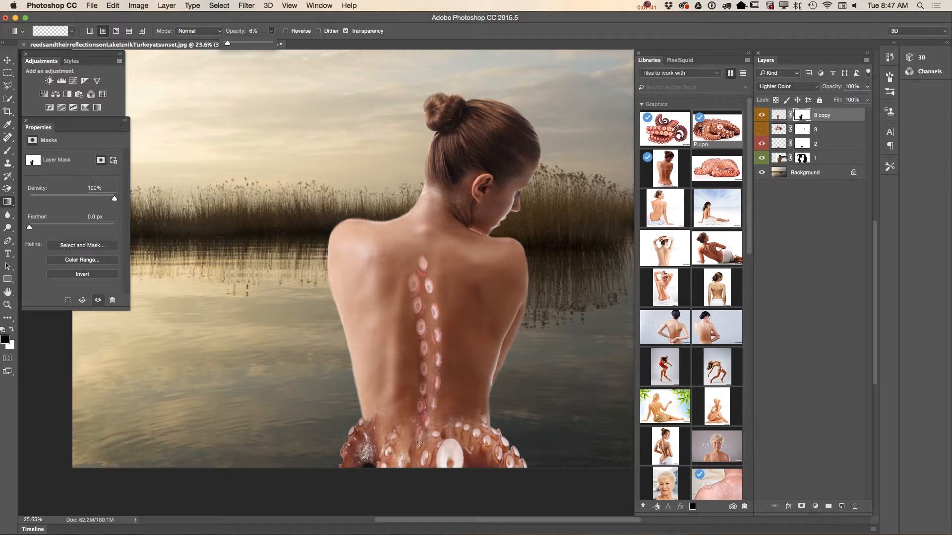
pyautogui.click(423, 272)
pyautogui.moveTo(422, 267); pyautogui.dragTo(426, 312)
pyautogui.moveTo(423, 256); pyautogui.dragTo(427, 318)
pyautogui.moveTo(416, 275); pyautogui.dragTo(427, 341)
pyautogui.moveTo(427, 254); pyautogui.dragTo(431, 346)
pyautogui.moveTo(436, 291); pyautogui.dragTo(434, 336)
pyautogui.moveTo(416, 251); pyautogui.dragTo(432, 291)
pyautogui.moveTo(423, 257); pyautogui.dragTo(429, 293)
pyautogui.moveTo(421, 242); pyautogui.dragTo(432, 295)
pyautogui.moveTo(443, 367); pyautogui.dragTo(441, 407)
pyautogui.moveTo(436, 268); pyautogui.dragTo(438, 308)
pyautogui.moveTo(446, 309); pyautogui.dragTo(445, 350)
pyautogui.moveTo(457, 333); pyautogui.dragTo(437, 394)
pyautogui.moveTo(454, 384); pyautogui.dragTo(440, 434)
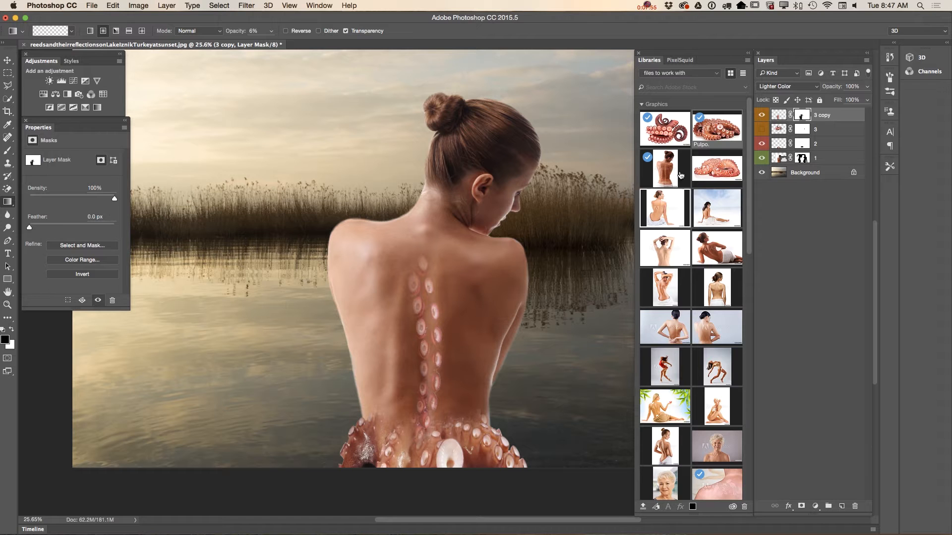
# Step: Set the layer 3 copy's opacity to 75% and brush white at 50% opacity on its mask over the lower spine suckers
pyautogui.click(867, 86)
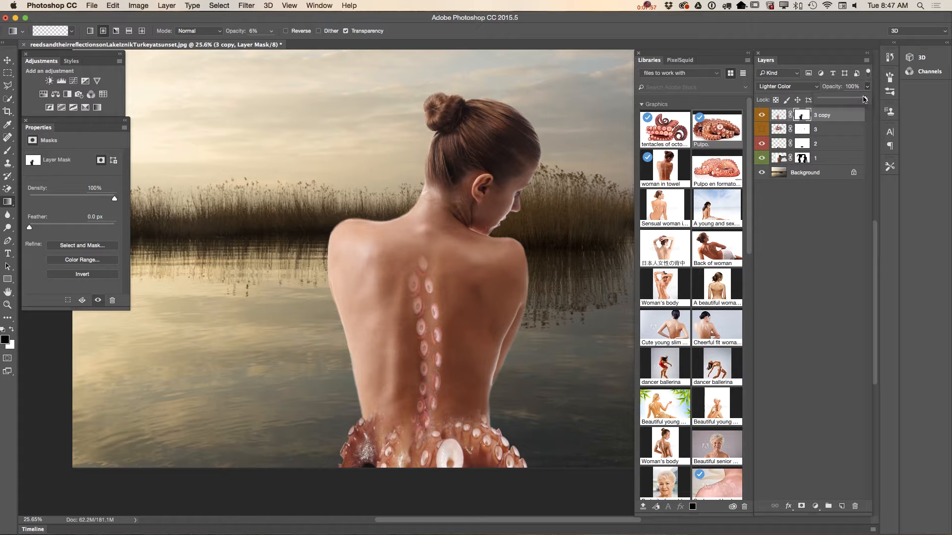
pyautogui.moveTo(866, 99); pyautogui.dragTo(854, 99)
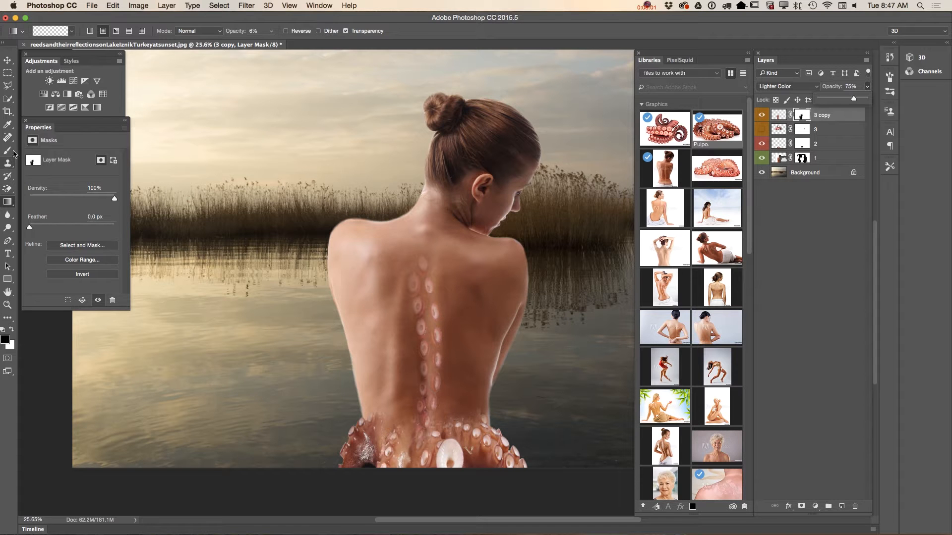
pyautogui.click(9, 153)
pyautogui.click(45, 151)
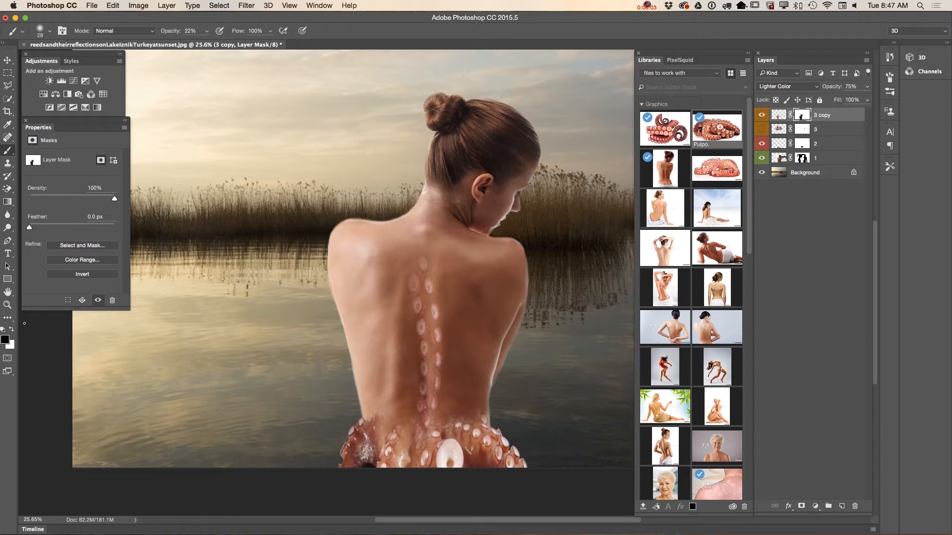
pyautogui.click(11, 331)
pyautogui.moveTo(206, 31); pyautogui.dragTo(222, 57)
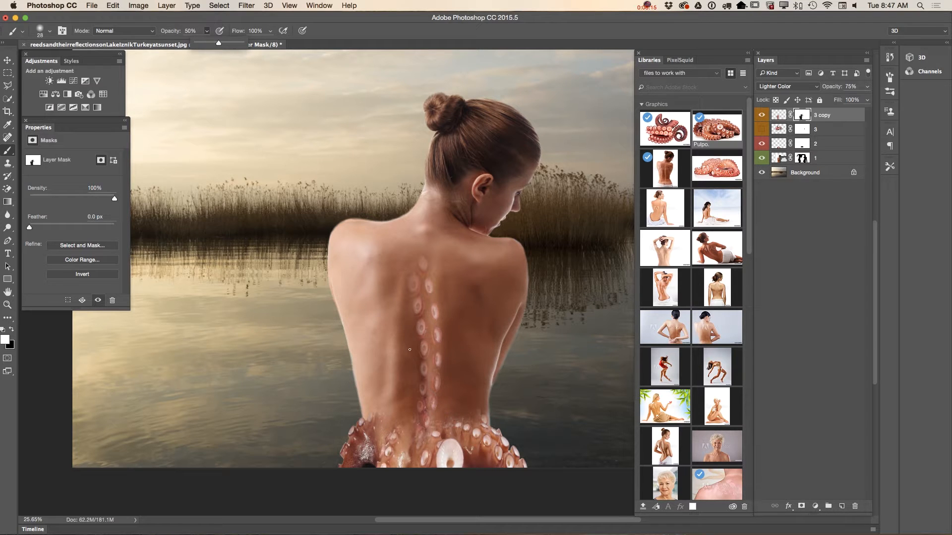
pyautogui.click(438, 389)
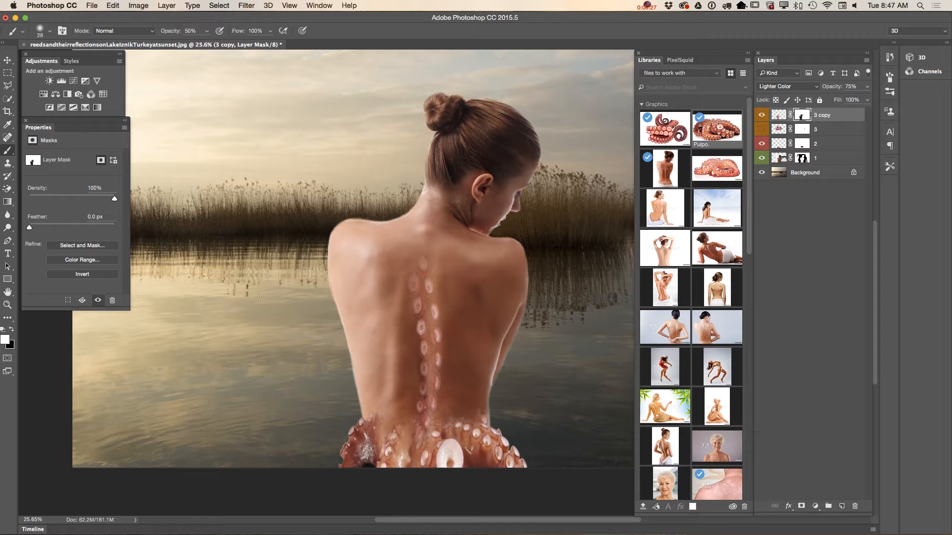
# Step: Add the Maiden Grass object from PixelSquid at high resolution without shadows, and spin it to a slightly different viewing angle
pyautogui.press('z')
pyautogui.moveTo(426, 367); pyautogui.dragTo(377, 368)
pyautogui.moveTo(493, 367); pyautogui.dragTo(506, 419)
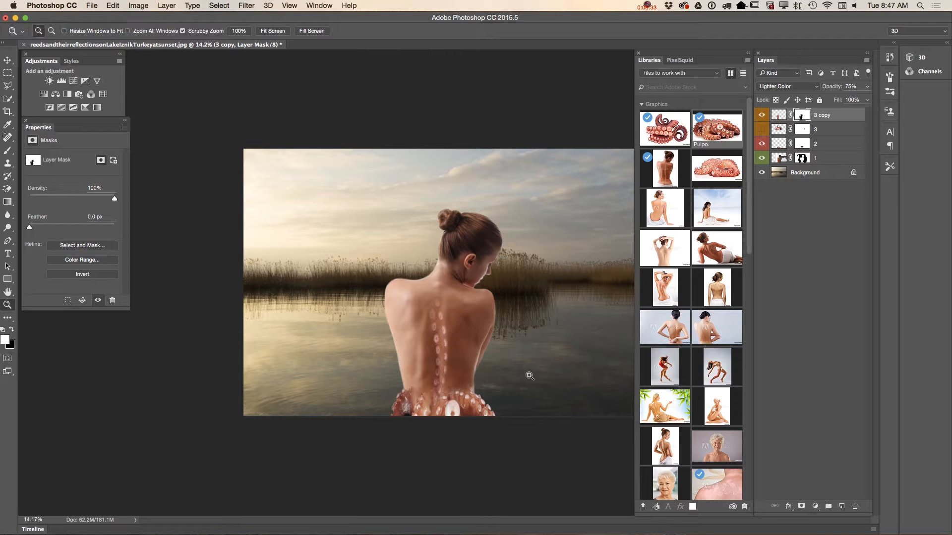
pyautogui.moveTo(542, 364); pyautogui.dragTo(538, 402)
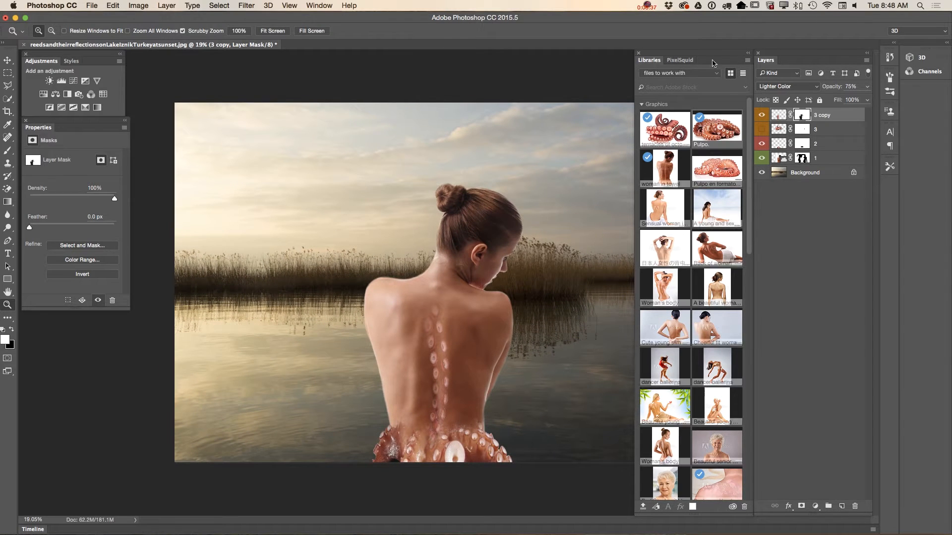
pyautogui.click(675, 60)
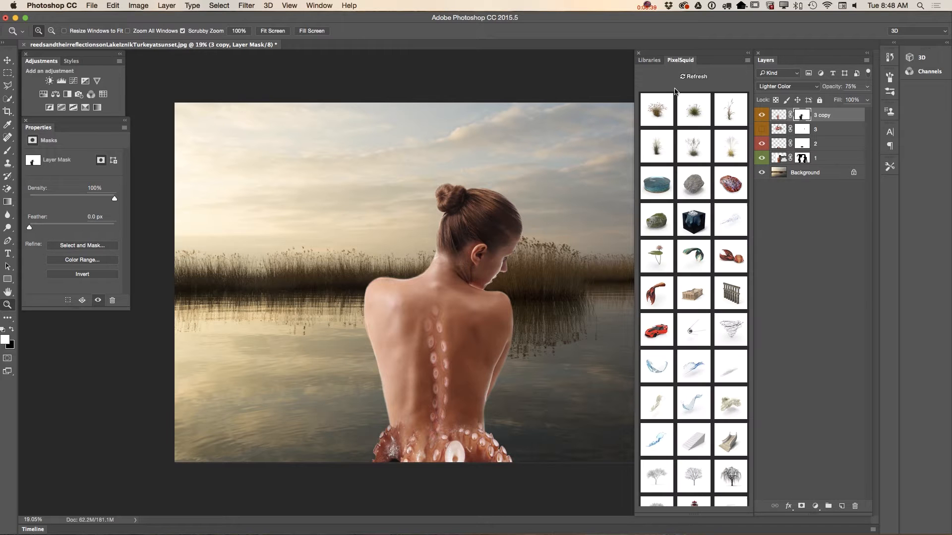
pyautogui.moveTo(662, 126)
pyautogui.click(659, 119)
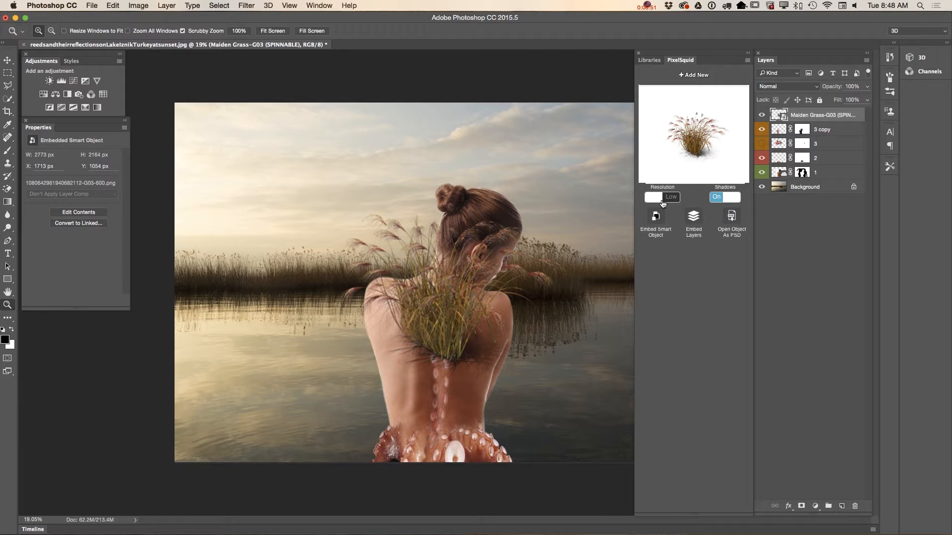
pyautogui.click(718, 198)
pyautogui.click(668, 198)
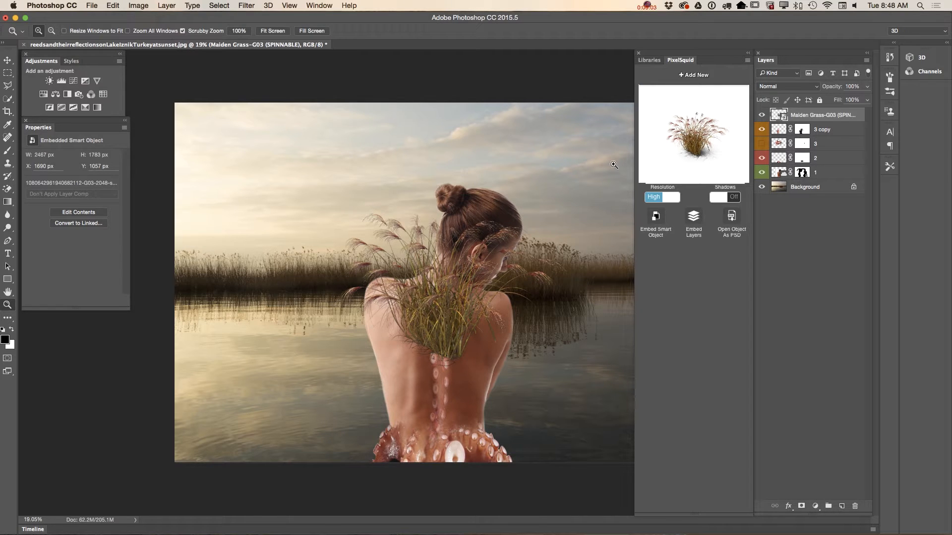
pyautogui.moveTo(696, 144); pyautogui.dragTo(695, 131)
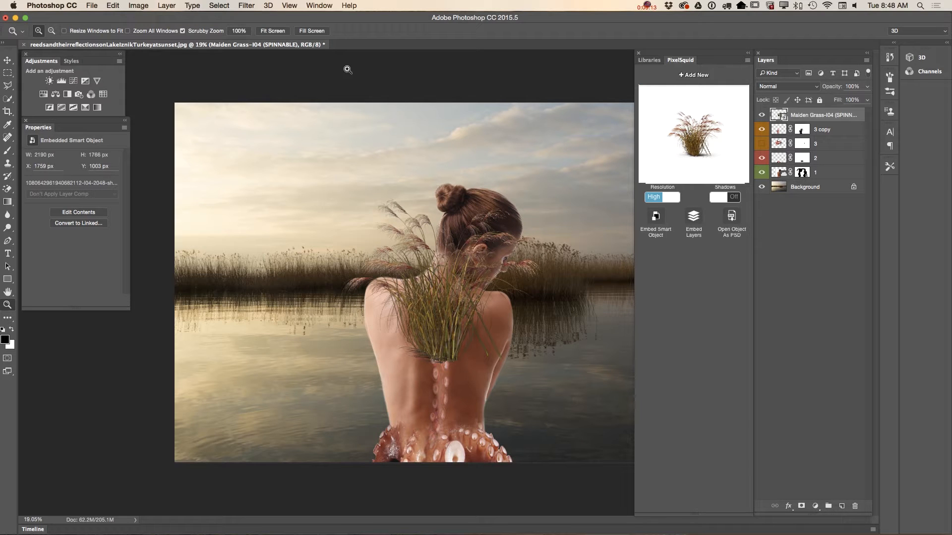
# Step: Enlarge the Maiden Grass to about 2873 × 2391 px and place it at the image's lower left, overlapping the woman's waist
pyautogui.click(113, 6)
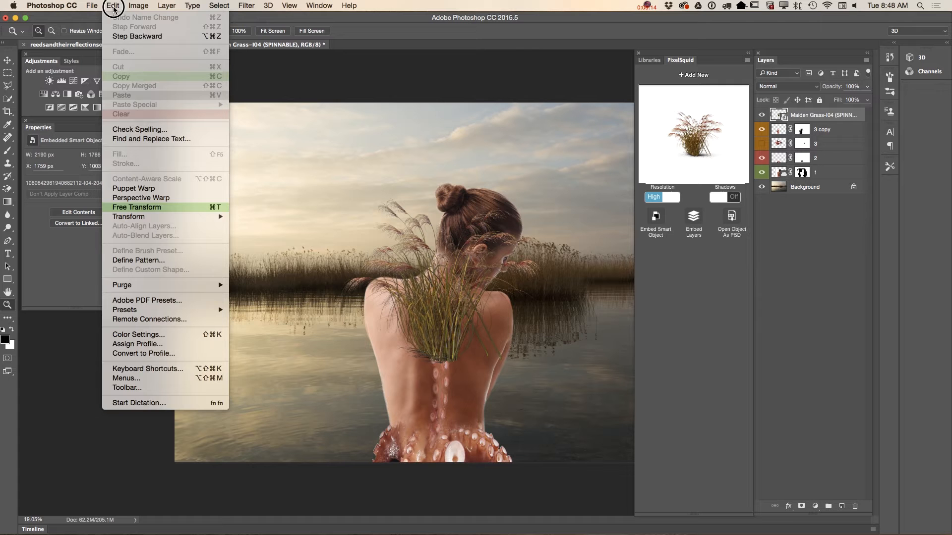
pyautogui.click(180, 209)
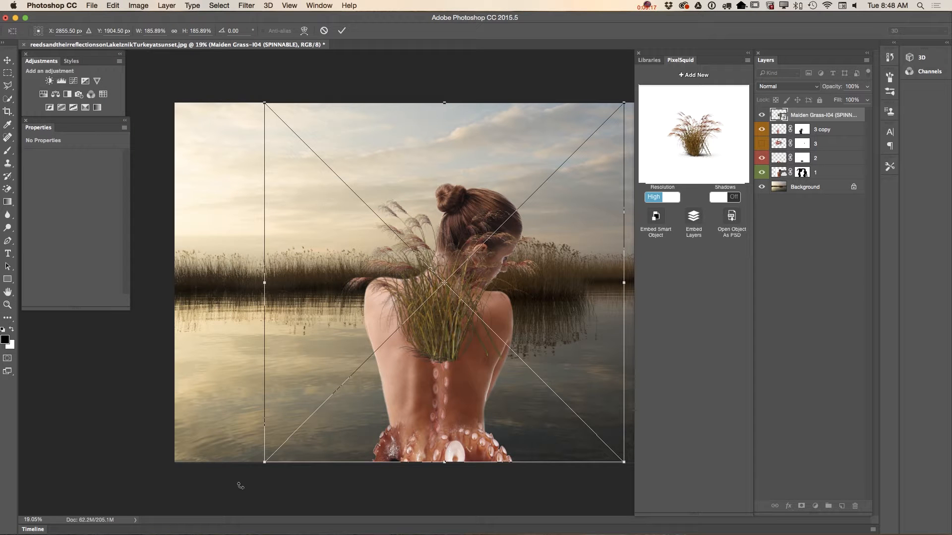
pyautogui.moveTo(260, 466); pyautogui.dragTo(189, 534)
pyautogui.moveTo(436, 308); pyautogui.dragTo(335, 421)
pyautogui.moveTo(524, 216); pyautogui.dragTo(572, 146)
pyautogui.moveTo(405, 350); pyautogui.dragTo(409, 378)
pyautogui.click(342, 30)
pyautogui.press('z')
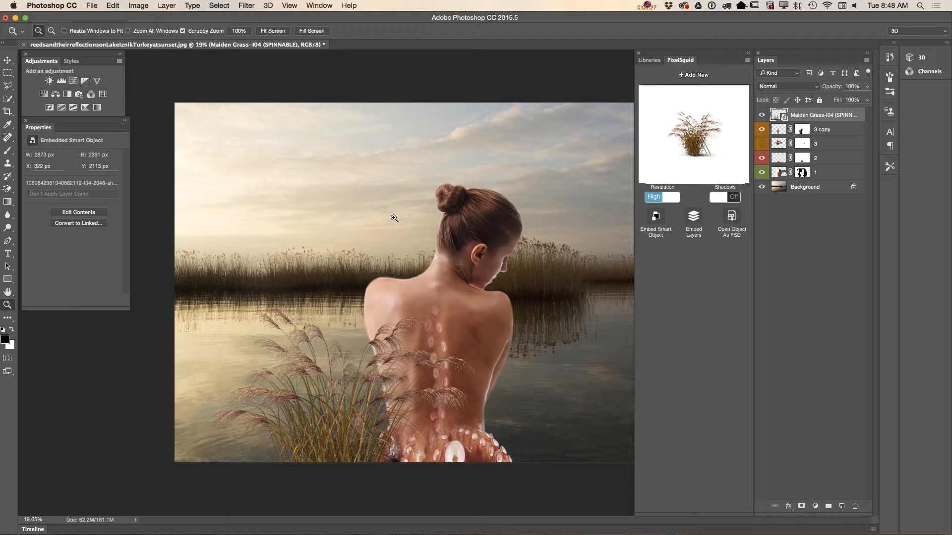
pyautogui.click(7, 59)
pyautogui.moveTo(356, 402); pyautogui.dragTo(377, 417)
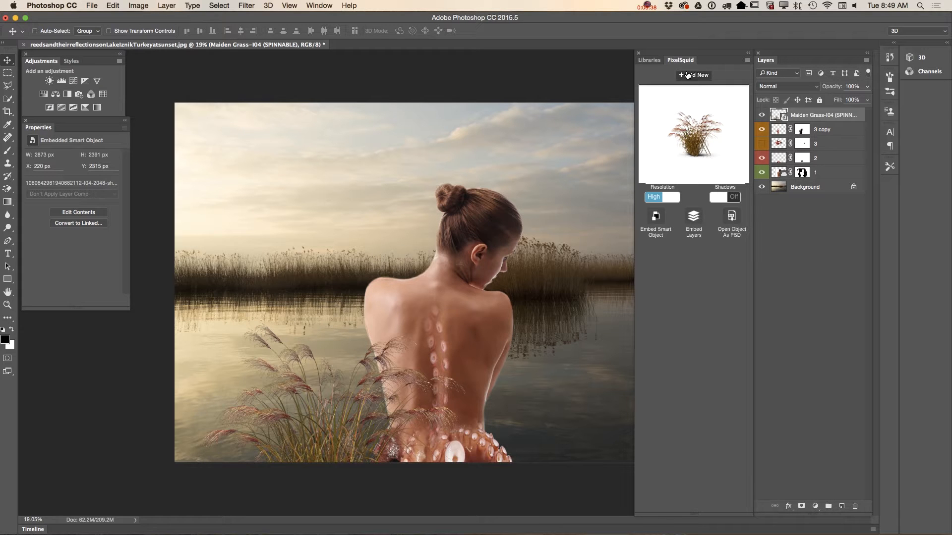
# Step: Add the Tall Moor Grass object from PixelSquid at high resolution with shadows off
pyautogui.click(692, 77)
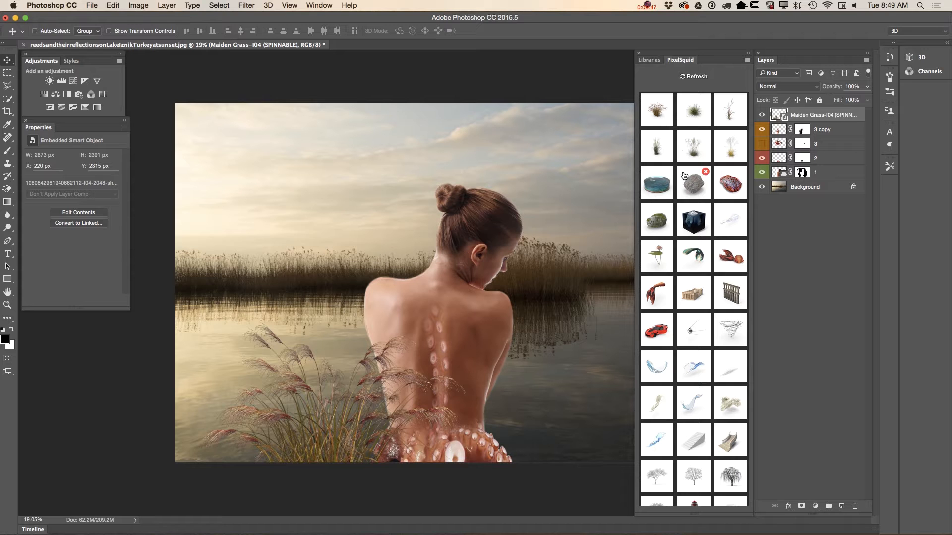
pyautogui.click(733, 154)
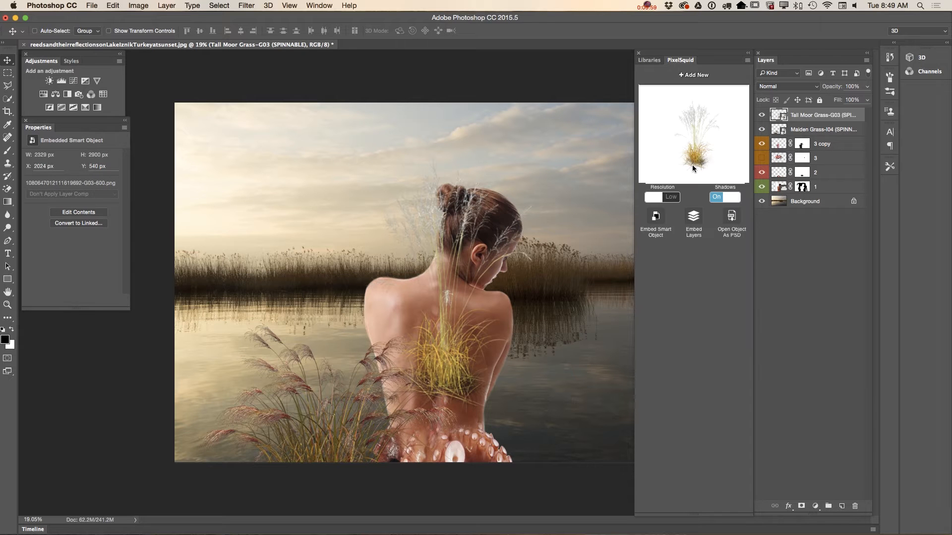
pyautogui.click(716, 198)
pyautogui.click(672, 199)
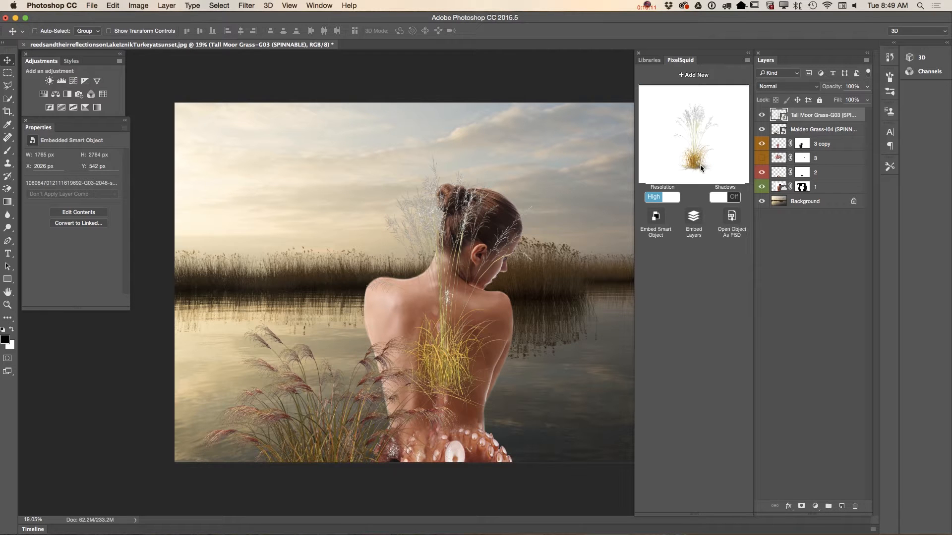
# Step: Position the Tall Moor Grass in the image's lower-left corner and stack its layer beneath the Maiden Grass
pyautogui.moveTo(444, 334); pyautogui.dragTo(203, 520)
pyautogui.moveTo(226, 421)
pyautogui.mouseDown()
pyautogui.moveTo(227, 448)
pyautogui.moveTo(228, 440)
pyautogui.moveTo(206, 438)
pyautogui.moveTo(227, 361)
pyautogui.moveTo(224, 427)
pyautogui.moveTo(232, 423)
pyautogui.mouseUp()
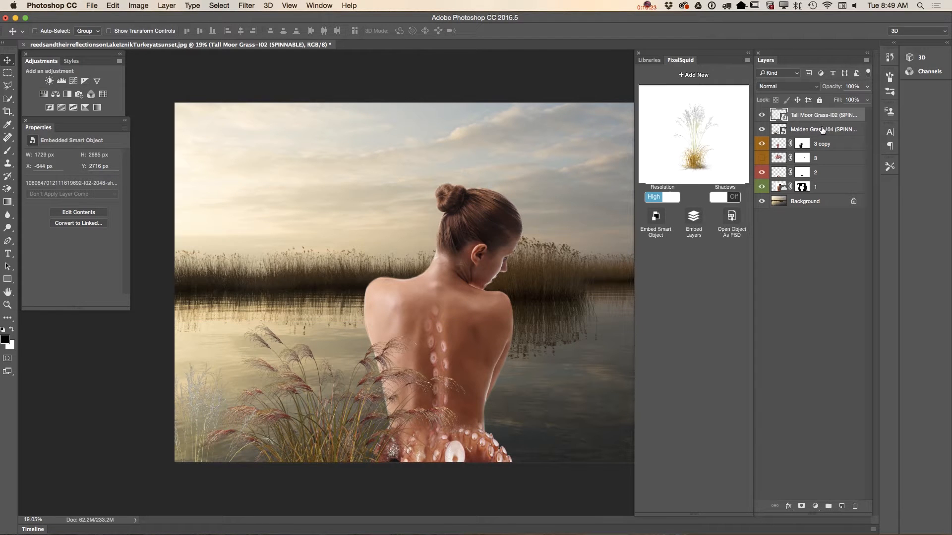
pyautogui.moveTo(824, 116); pyautogui.dragTo(827, 135)
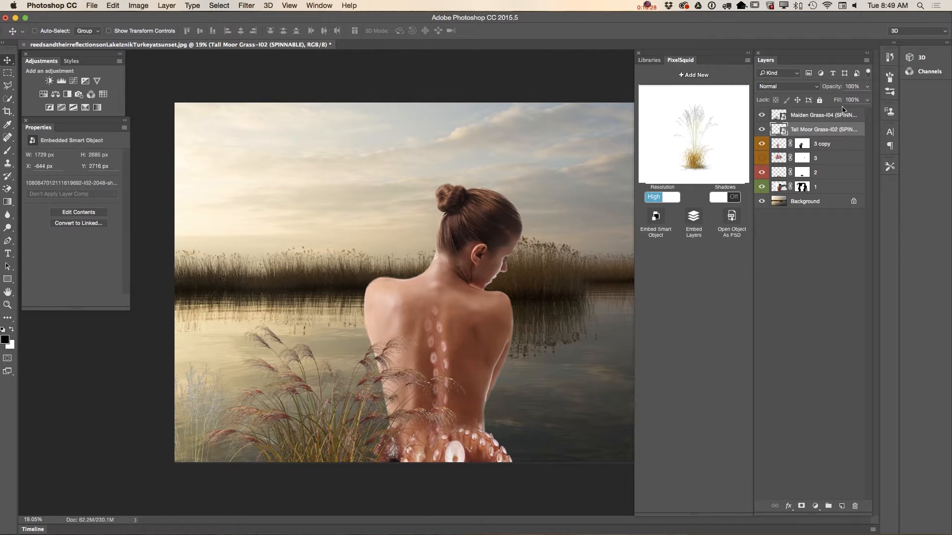
pyautogui.moveTo(209, 392)
pyautogui.mouseDown()
pyautogui.moveTo(223, 382)
pyautogui.moveTo(235, 395)
pyautogui.moveTo(226, 394)
pyautogui.mouseUp()
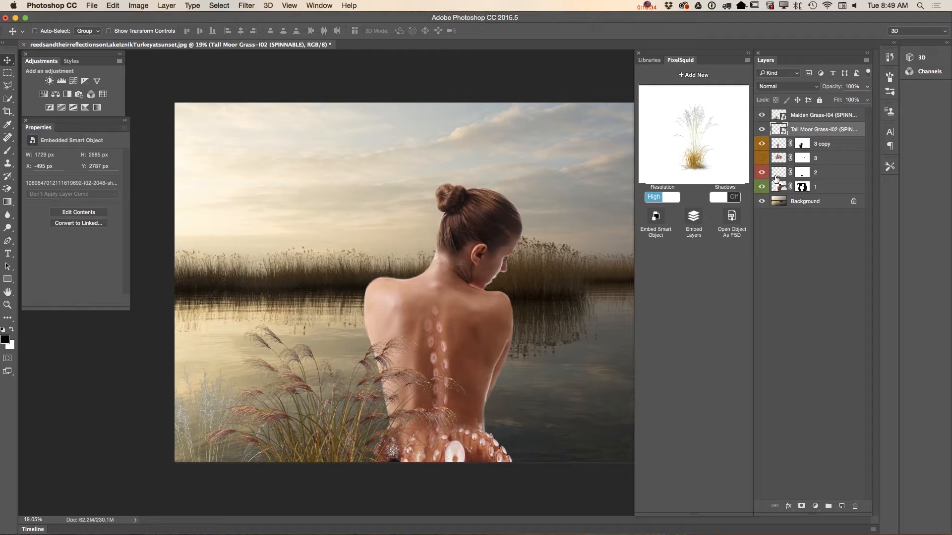
# Step: Add the Water Lily object from PixelSquid directly above the Background layer at high resolution
pyautogui.click(817, 205)
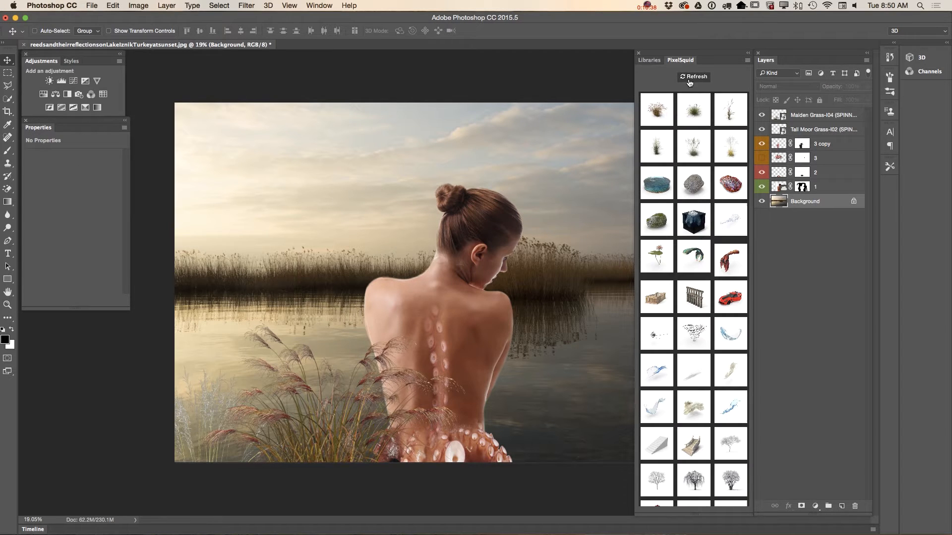
pyautogui.click(693, 77)
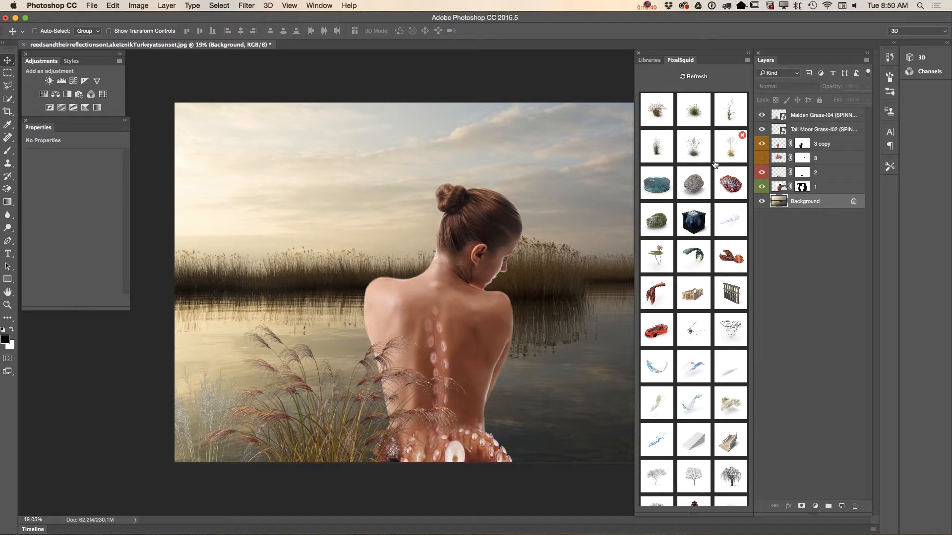
pyautogui.click(663, 269)
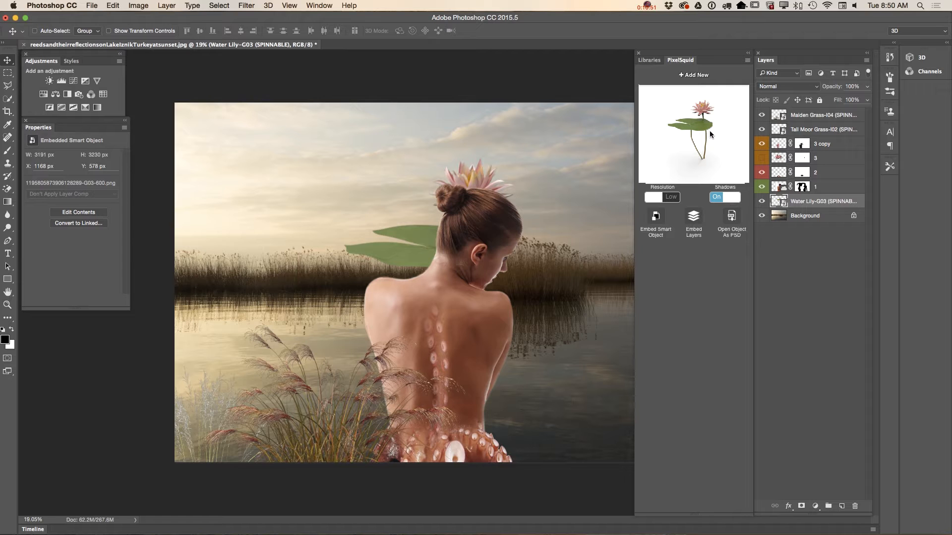
pyautogui.click(672, 198)
# Step: Place the water lily at the lower edge of the lake beside the woman's right hip, with the PixelSquid panel moved clear of that area
pyautogui.moveTo(416, 254); pyautogui.dragTo(523, 470)
pyautogui.moveTo(713, 56); pyautogui.dragTo(133, 56)
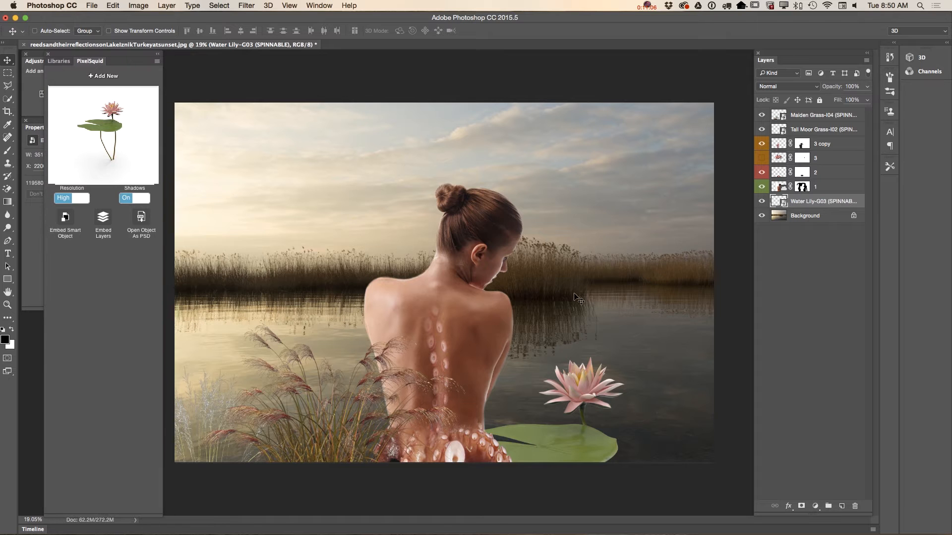
pyautogui.moveTo(584, 395)
pyautogui.mouseDown()
pyautogui.moveTo(604, 411)
pyautogui.moveTo(585, 402)
pyautogui.moveTo(597, 402)
pyautogui.mouseUp()
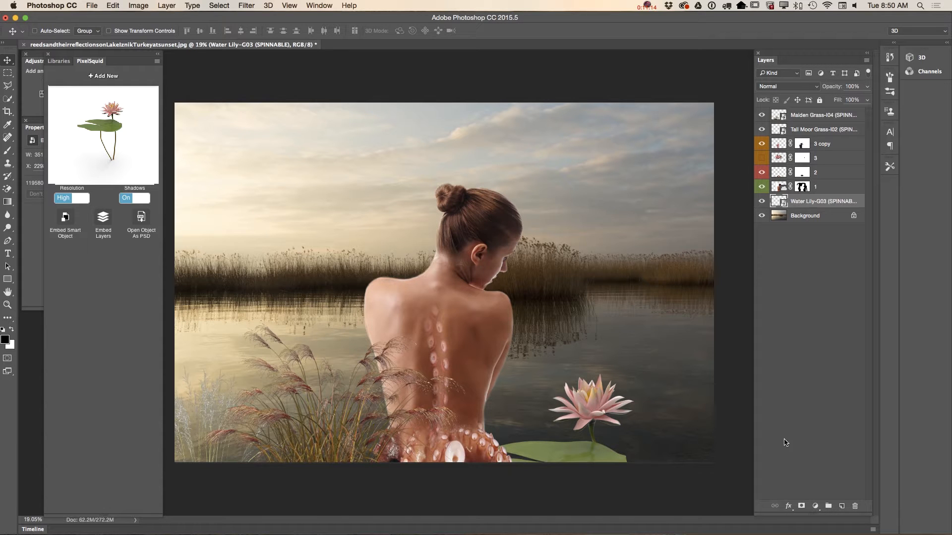
# Step: Add the Red Baron Grass from PixelSquid at high resolution without shadows and place it just right of the water lily
pyautogui.click(126, 80)
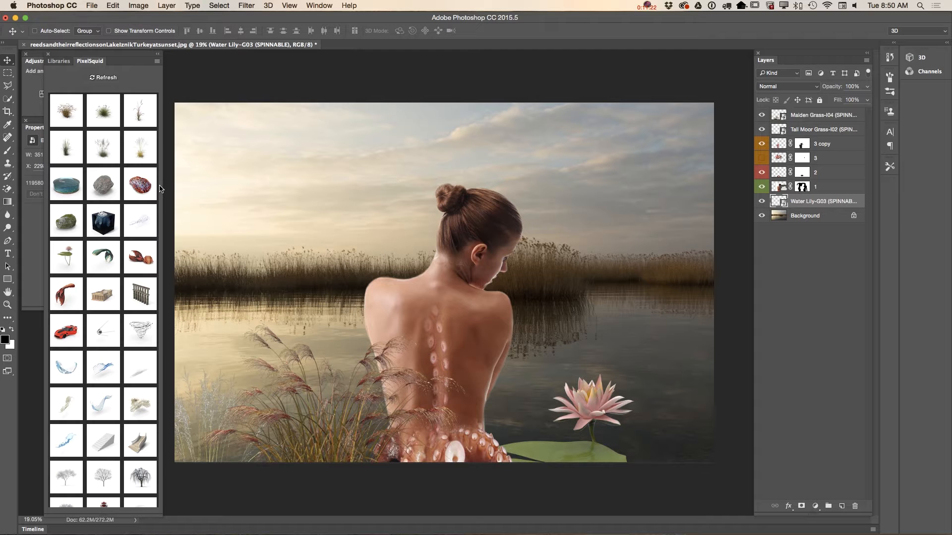
pyautogui.click(143, 110)
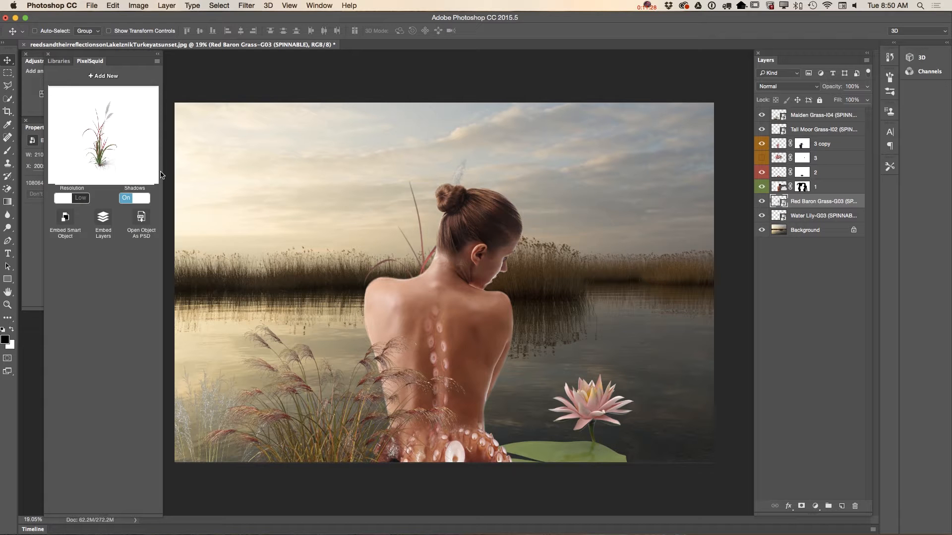
pyautogui.click(130, 199)
pyautogui.click(82, 199)
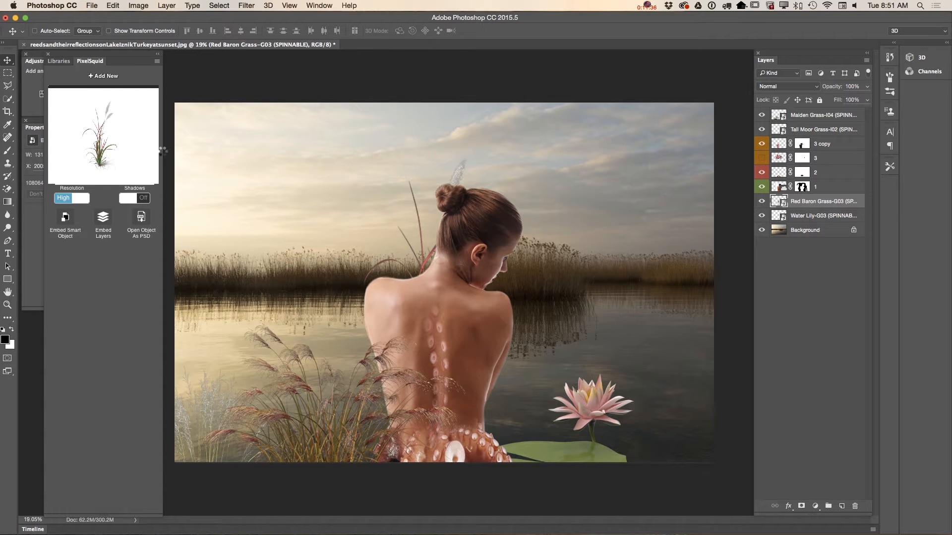
pyautogui.moveTo(431, 214); pyautogui.dragTo(656, 314)
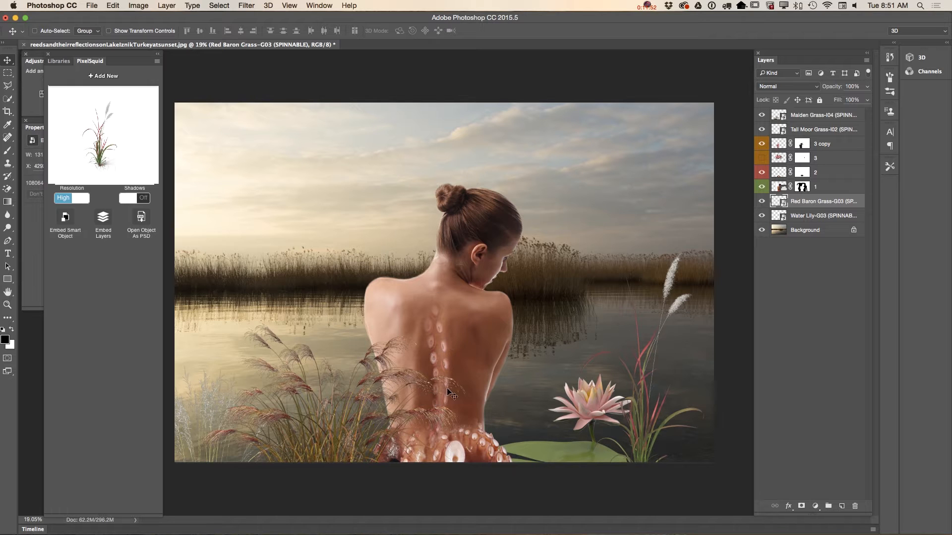
# Step: Duplicate the hidden tentacle layer 3 and keep only the new copy visible, with the original hidden
pyautogui.click(827, 148)
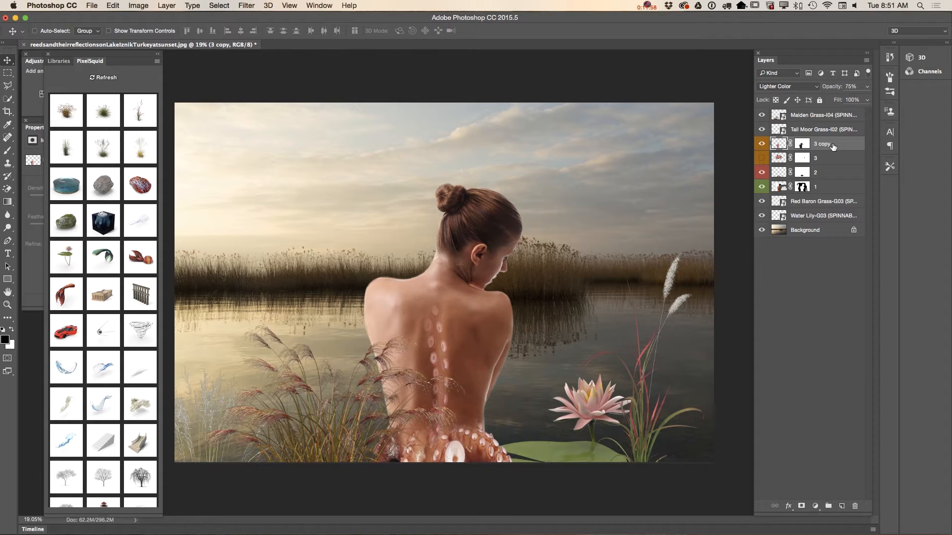
pyautogui.click(59, 61)
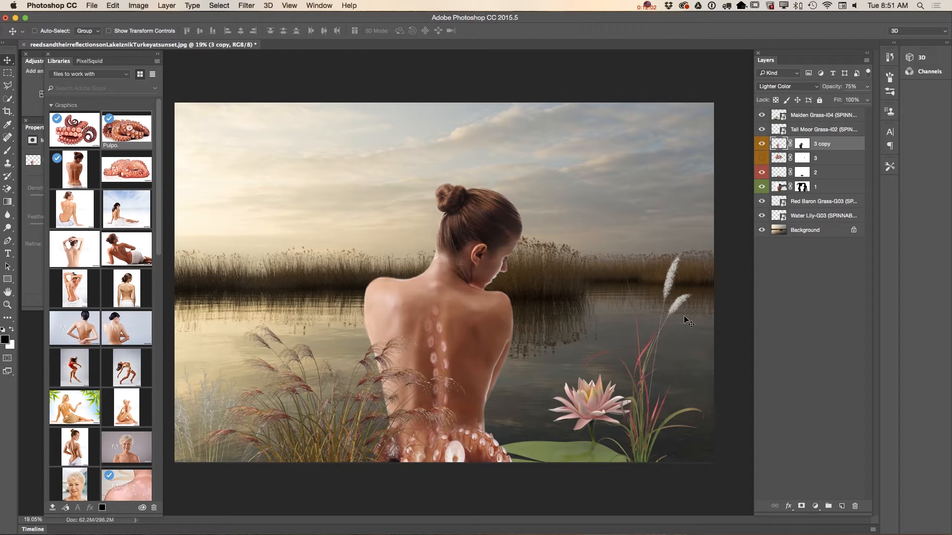
pyautogui.click(833, 162)
pyautogui.click(761, 157)
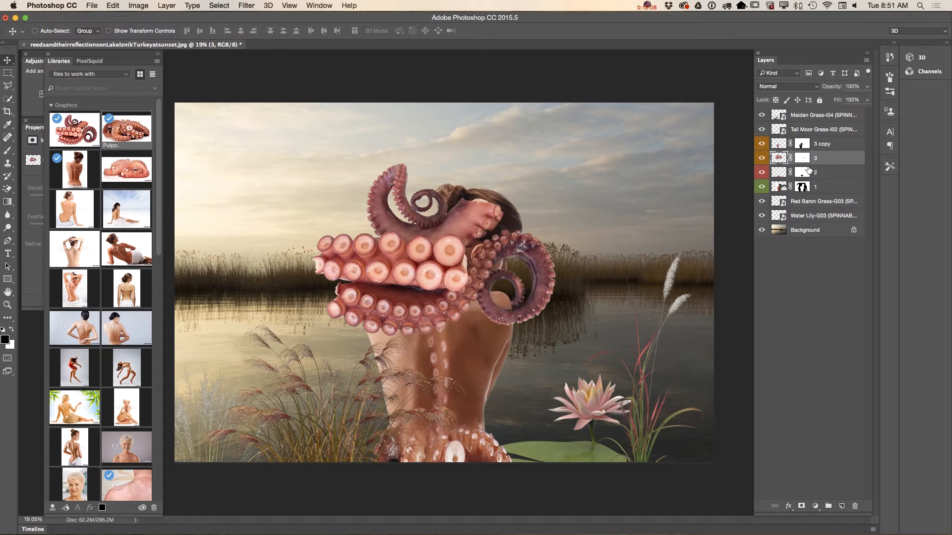
pyautogui.moveTo(836, 163); pyautogui.dragTo(842, 506)
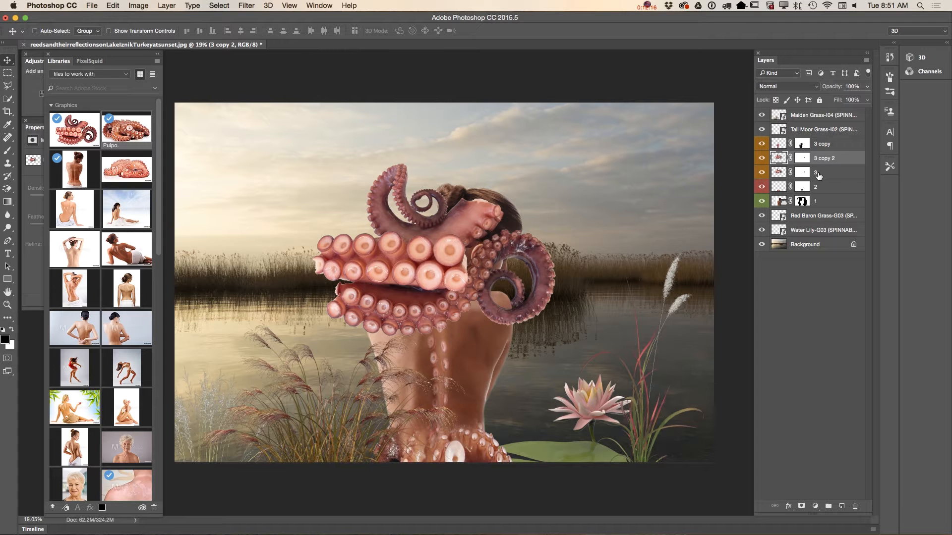
pyautogui.click(758, 174)
# Step: Scale the tentacle copy to 84.14%, rotate it -36.28 degrees and place it over the back with its coil beside the woman's right shoulder
pyautogui.click(113, 6)
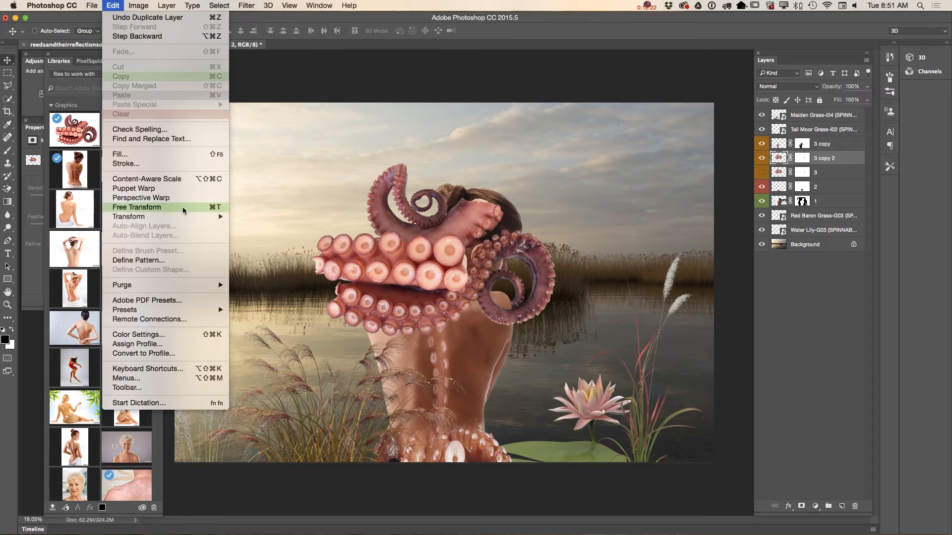
pyautogui.click(169, 211)
pyautogui.moveTo(273, 327); pyautogui.dragTo(344, 396)
pyautogui.moveTo(511, 268); pyautogui.dragTo(539, 347)
pyautogui.moveTo(603, 283); pyautogui.dragTo(620, 298)
pyautogui.moveTo(476, 330); pyautogui.dragTo(499, 340)
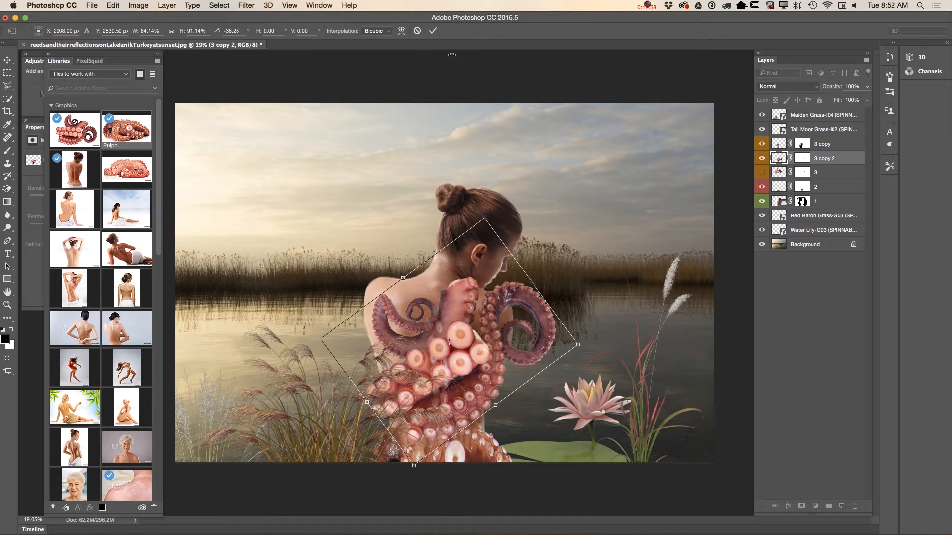
pyautogui.click(435, 31)
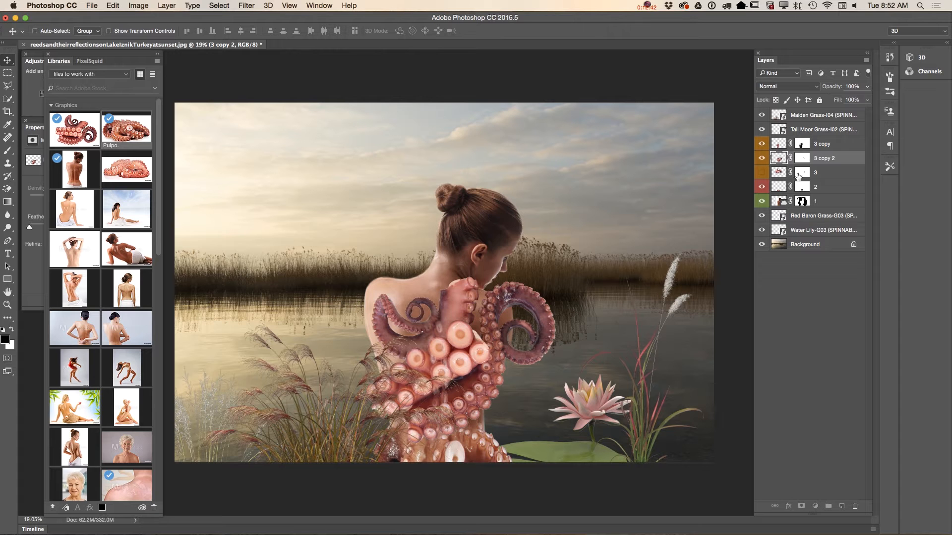
# Step: Mask the tentacle copy with black radial gradients at 100% opacity, hiding it over the woman's left shoulder and the left half of her back
pyautogui.click(803, 159)
pyautogui.press('x')
pyautogui.click(6, 203)
pyautogui.click(43, 202)
pyautogui.click(11, 331)
pyautogui.click(271, 31)
pyautogui.moveTo(268, 43); pyautogui.dragTo(341, 45)
pyautogui.moveTo(360, 324); pyautogui.dragTo(391, 383)
pyautogui.moveTo(380, 420); pyautogui.dragTo(460, 294)
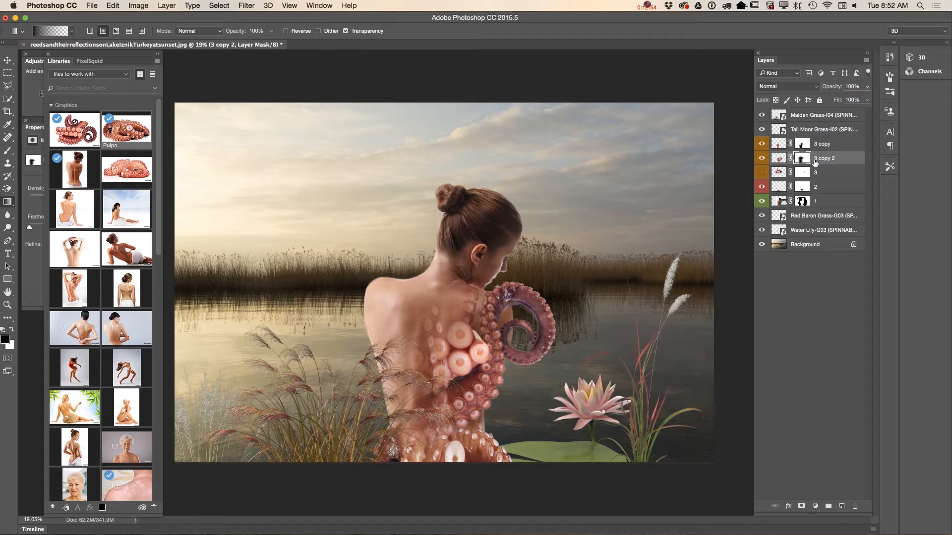
# Step: Fade out the large suckers over the middle of the back on the 3 copy 2 mask, keeping the coil and the suckers along her side
pyautogui.moveTo(464, 292); pyautogui.dragTo(444, 385)
pyautogui.moveTo(474, 351); pyautogui.dragTo(407, 434)
pyautogui.moveTo(468, 372); pyautogui.dragTo(450, 382)
pyautogui.moveTo(474, 350); pyautogui.dragTo(440, 415)
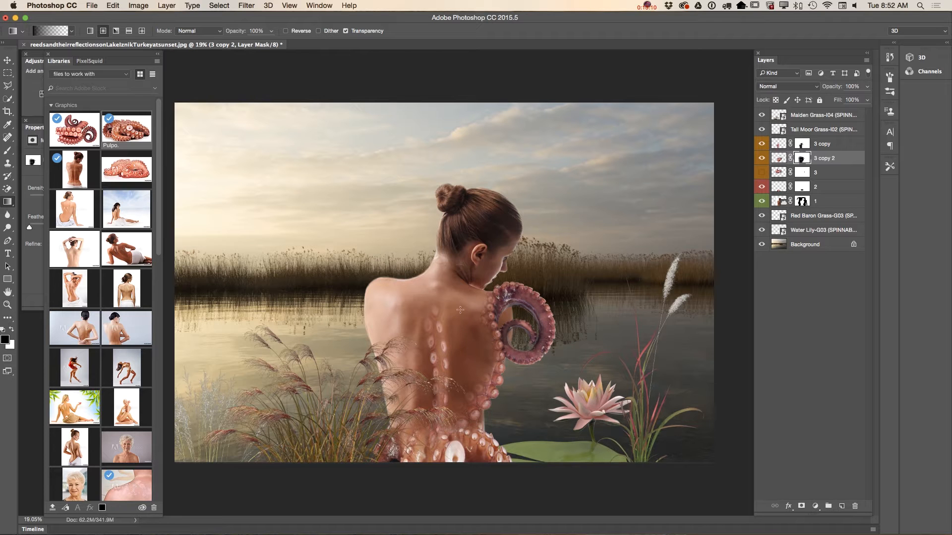
# Step: Apply gradients to the layer 1 mask at the right arm's edge and to the 3 copy 2 mask to hide the suckers near the waist
pyautogui.click(802, 201)
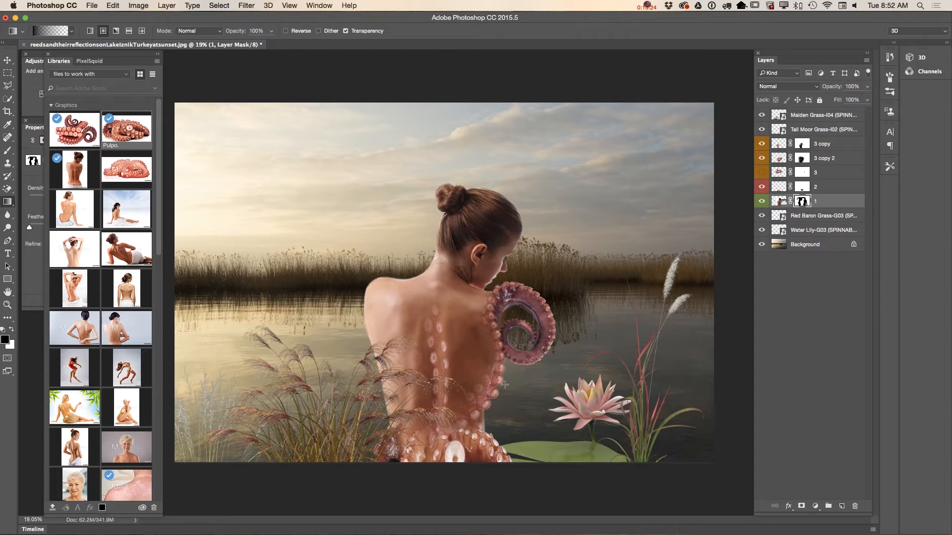
pyautogui.moveTo(512, 377)
pyautogui.mouseDown()
pyautogui.moveTo(498, 408)
pyautogui.moveTo(506, 393)
pyautogui.mouseUp()
pyautogui.click(801, 159)
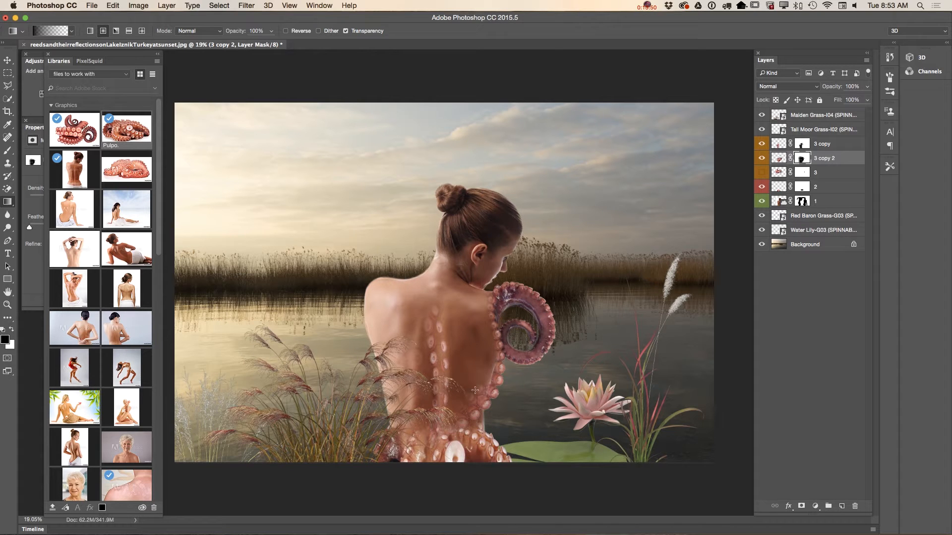
pyautogui.moveTo(457, 406); pyautogui.dragTo(447, 413)
# Step: Paint out the remaining right arm below the coil on the layer 1 mask with a soft black 70 px brush at 100% opacity
pyautogui.click(803, 201)
pyautogui.click(9, 151)
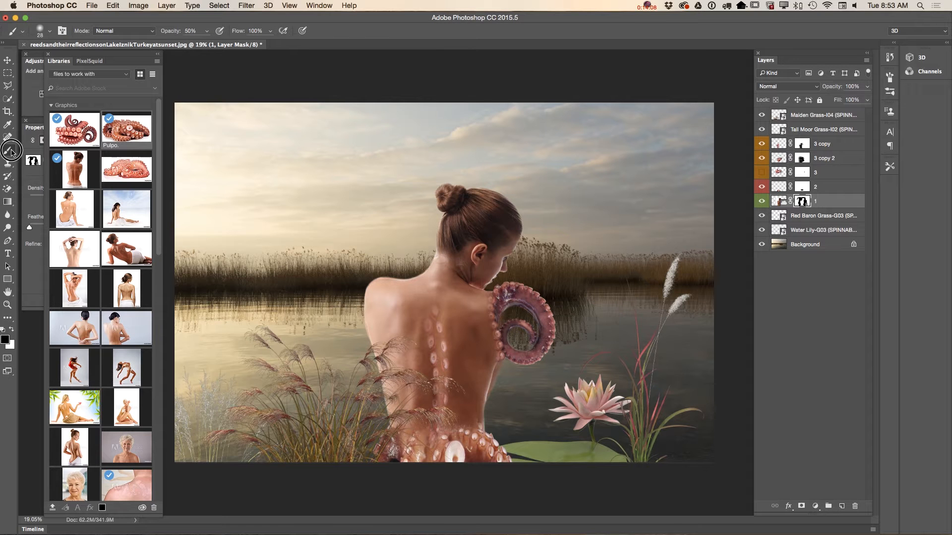
pyautogui.click(39, 149)
pyautogui.click(206, 31)
pyautogui.moveTo(205, 43); pyautogui.dragTo(228, 43)
pyautogui.click(511, 379)
pyautogui.moveTo(488, 396); pyautogui.dragTo(493, 379)
pyautogui.rightClick(532, 330)
pyautogui.click(611, 342)
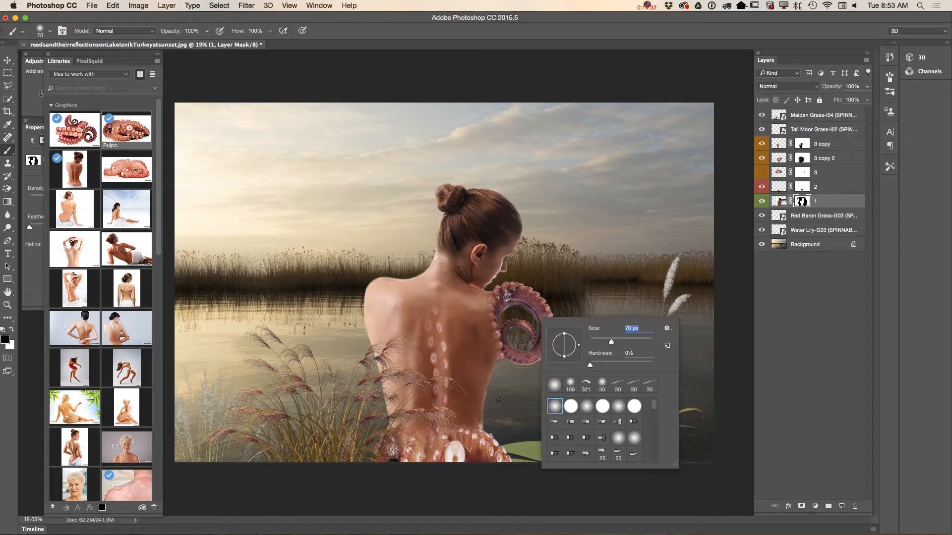
pyautogui.click(503, 370)
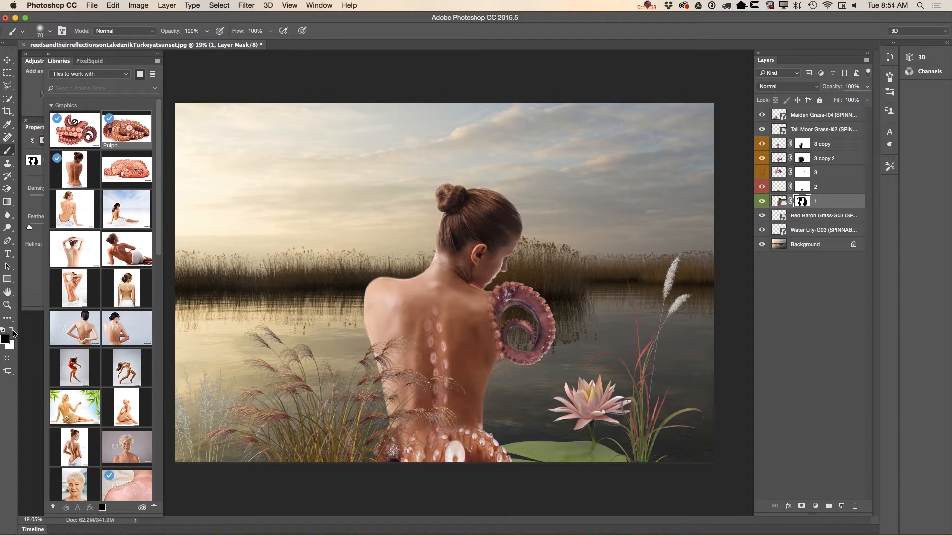
# Step: Paint white on the 3 copy 2 mask to restore suckers just below the coil, and switch the foreground back to black
pyautogui.click(11, 330)
pyautogui.click(801, 161)
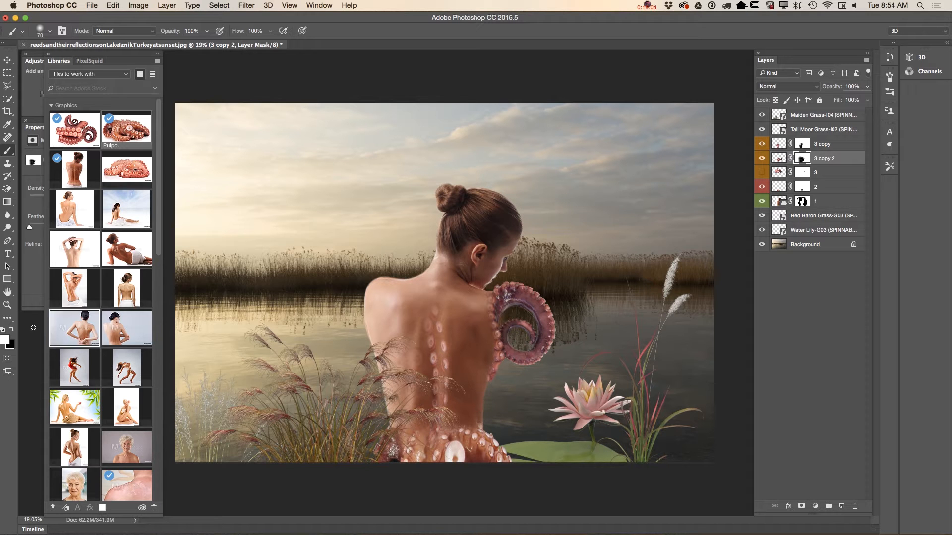
pyautogui.click(13, 330)
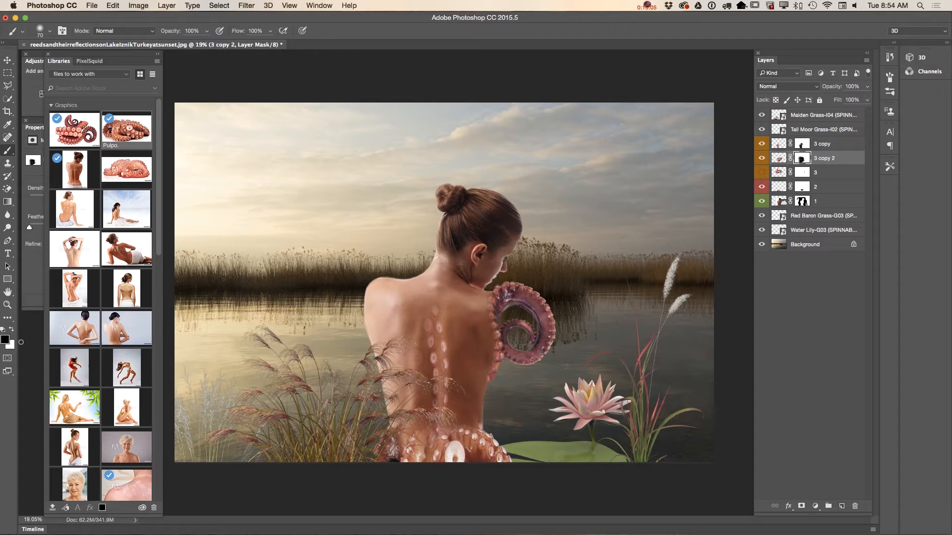
# Step: Soften the inner edge of the suckers below the coil on the 3 copy 2 mask, using a black brush starting at 21% opacity
pyautogui.click(7, 306)
pyautogui.moveTo(506, 394); pyautogui.dragTo(543, 398)
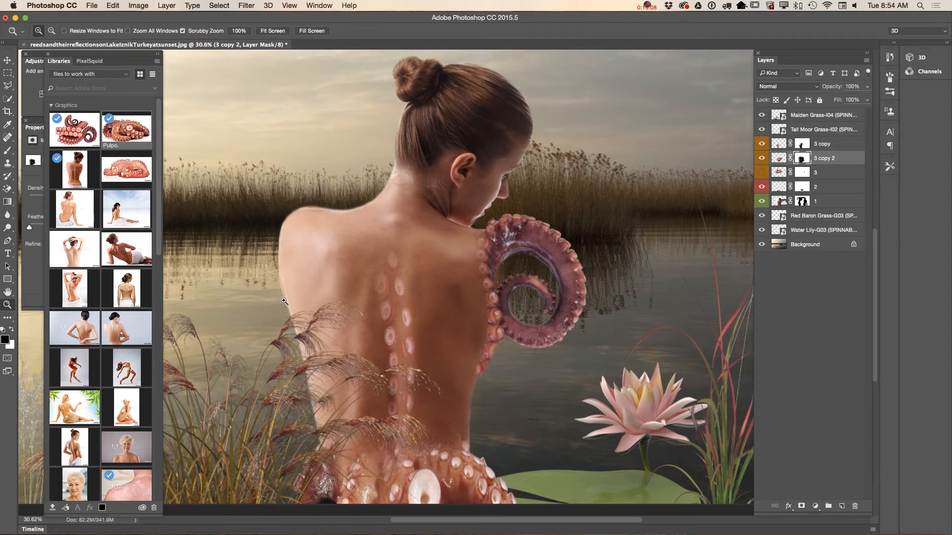
pyautogui.click(7, 150)
pyautogui.click(206, 31)
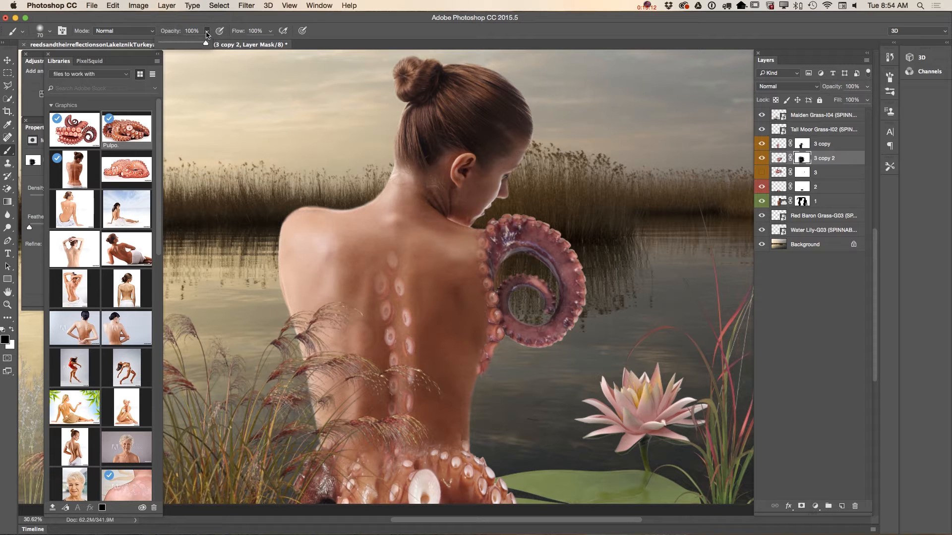
pyautogui.click(169, 44)
pyautogui.click(481, 353)
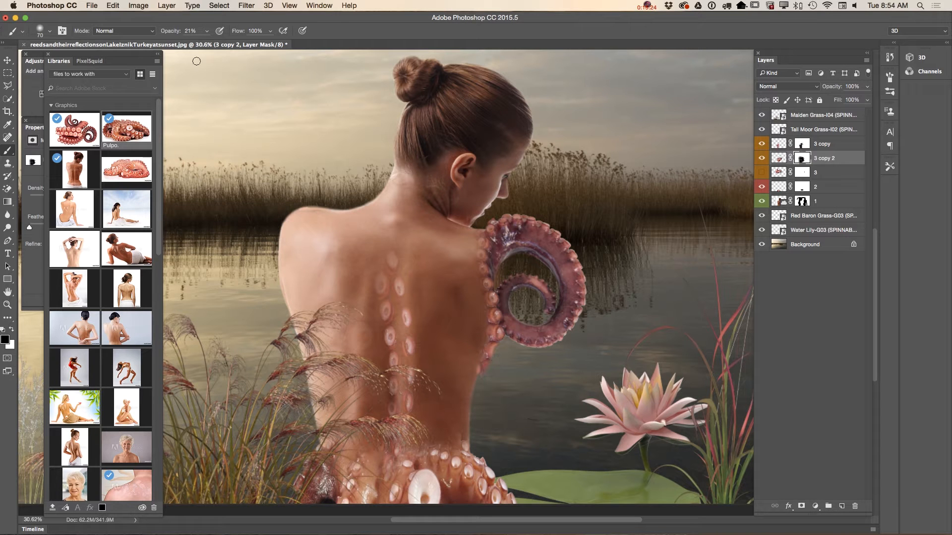
pyautogui.click(207, 31)
pyautogui.moveTo(203, 44); pyautogui.dragTo(213, 44)
pyautogui.moveTo(476, 354)
pyautogui.mouseDown()
pyautogui.moveTo(482, 347)
pyautogui.moveTo(475, 371)
pyautogui.moveTo(481, 365)
pyautogui.mouseUp()
# Step: Blend suckers back in along the woman's right side on the 3 copy 2 mask with white brush strokes at varying opacity
pyautogui.press('x')
pyautogui.click(206, 31)
pyautogui.click(217, 44)
pyautogui.moveTo(489, 348)
pyautogui.mouseDown()
pyautogui.moveTo(495, 339)
pyautogui.moveTo(484, 363)
pyautogui.mouseUp()
pyautogui.click(207, 32)
pyautogui.moveTo(208, 43); pyautogui.dragTo(182, 43)
pyautogui.moveTo(476, 369); pyautogui.dragTo(470, 395)
pyautogui.moveTo(487, 352); pyautogui.dragTo(493, 325)
# Step: Reveal faint suckers down the right side and lower back on the 3 copy 2 mask with a white 124 px brush at 6% opacity
pyautogui.click(207, 32)
pyautogui.moveTo(204, 44); pyautogui.dragTo(204, 44)
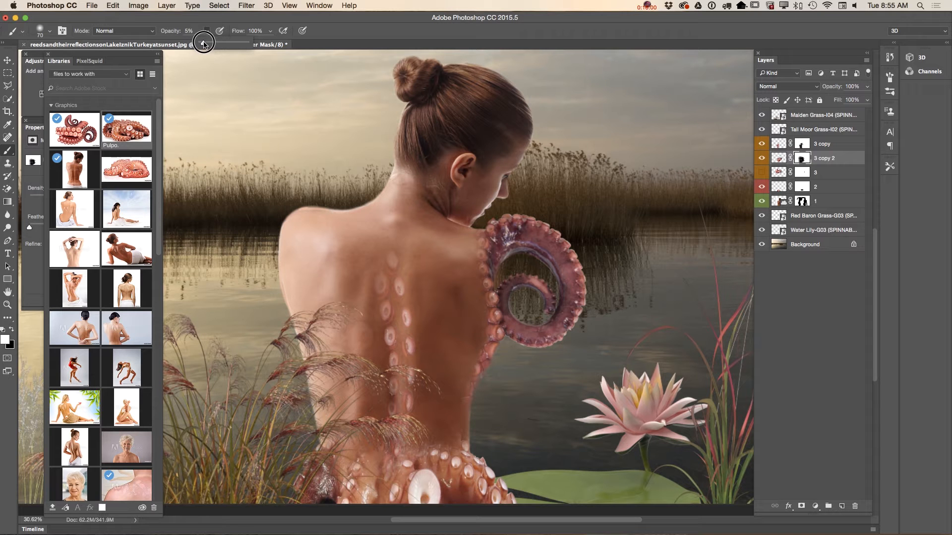
pyautogui.rightClick(441, 325)
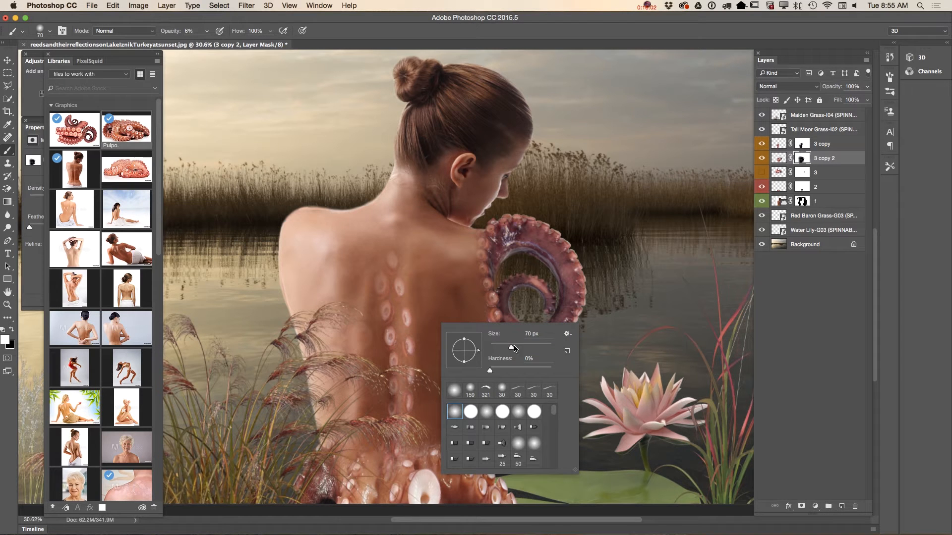
pyautogui.click(525, 345)
pyautogui.click(489, 315)
pyautogui.moveTo(486, 343)
pyautogui.mouseDown()
pyautogui.moveTo(437, 404)
pyautogui.moveTo(436, 444)
pyautogui.mouseUp()
pyautogui.moveTo(490, 323)
pyautogui.mouseDown()
pyautogui.moveTo(477, 246)
pyautogui.moveTo(453, 230)
pyautogui.moveTo(468, 239)
pyautogui.moveTo(461, 235)
pyautogui.moveTo(464, 322)
pyautogui.moveTo(475, 337)
pyautogui.moveTo(483, 312)
pyautogui.moveTo(483, 341)
pyautogui.moveTo(455, 394)
pyautogui.moveTo(476, 357)
pyautogui.moveTo(452, 392)
pyautogui.moveTo(460, 370)
pyautogui.moveTo(442, 393)
pyautogui.moveTo(438, 365)
pyautogui.moveTo(428, 381)
pyautogui.moveTo(443, 403)
pyautogui.mouseUp()
pyautogui.click(448, 412)
pyautogui.click(456, 405)
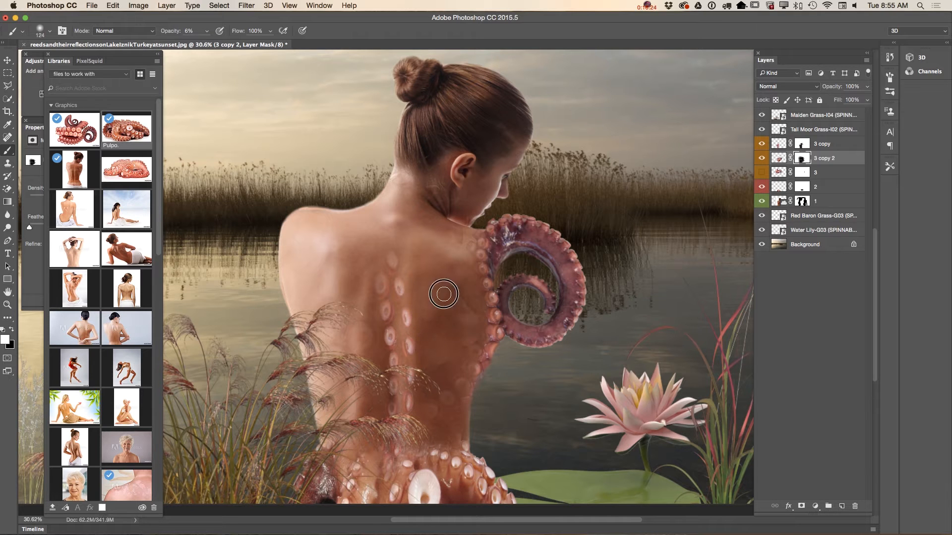
# Step: Dab faint suckers onto the skin near the right shoulder with the same low-opacity white brush
pyautogui.click(463, 240)
pyautogui.click(472, 241)
pyautogui.click(463, 241)
pyautogui.click(463, 238)
pyautogui.click(463, 241)
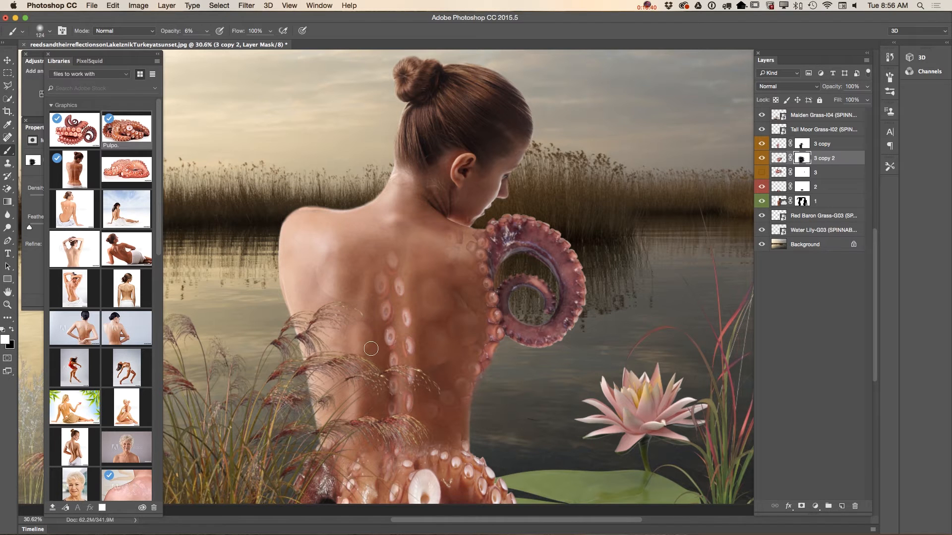
# Step: Shift the midtones of the 3 copy 2 tentacle image toward red with Color Balance
pyautogui.press('z')
pyautogui.moveTo(409, 349)
pyautogui.mouseDown()
pyautogui.moveTo(383, 330)
pyautogui.moveTo(402, 335)
pyautogui.mouseUp()
pyautogui.moveTo(495, 385); pyautogui.dragTo(537, 343)
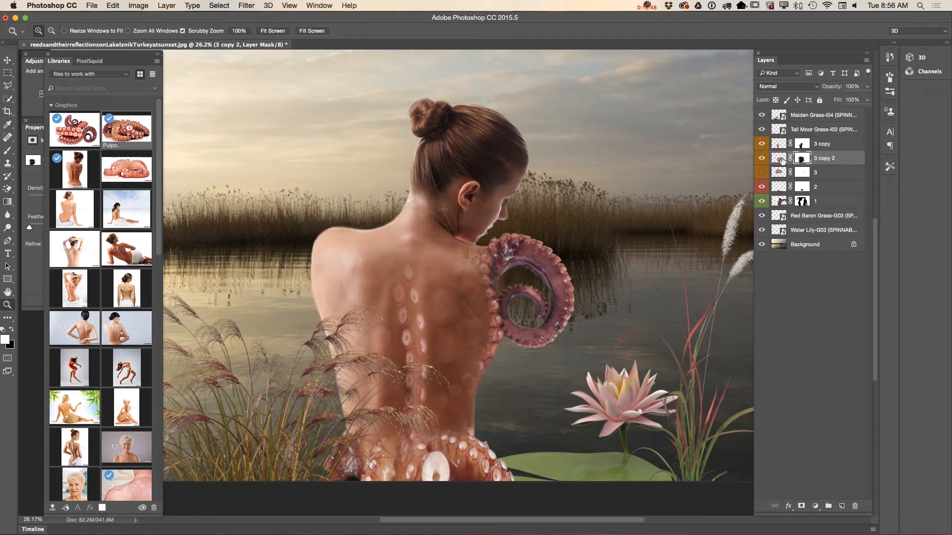
pyautogui.click(779, 158)
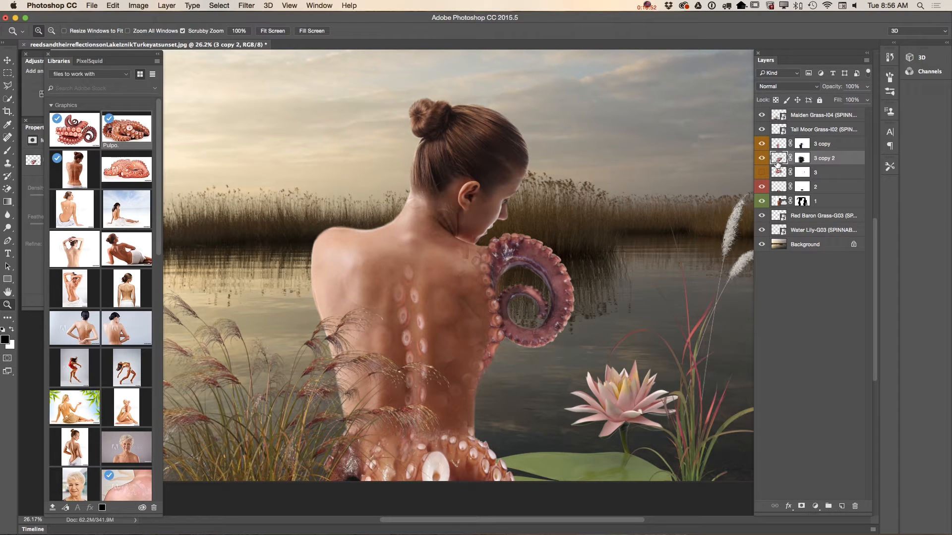
pyautogui.click(803, 159)
pyautogui.click(778, 162)
pyautogui.click(137, 5)
pyautogui.moveTo(151, 35)
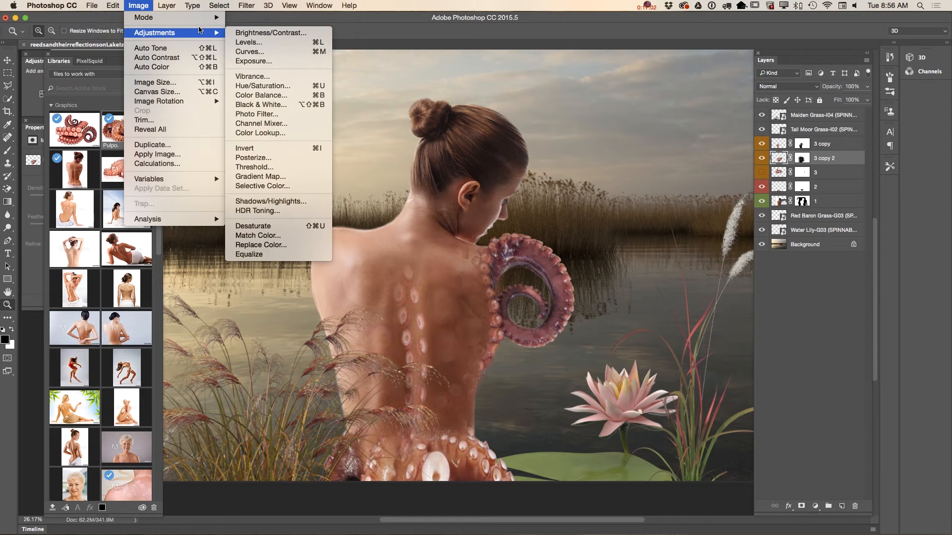
pyautogui.click(268, 96)
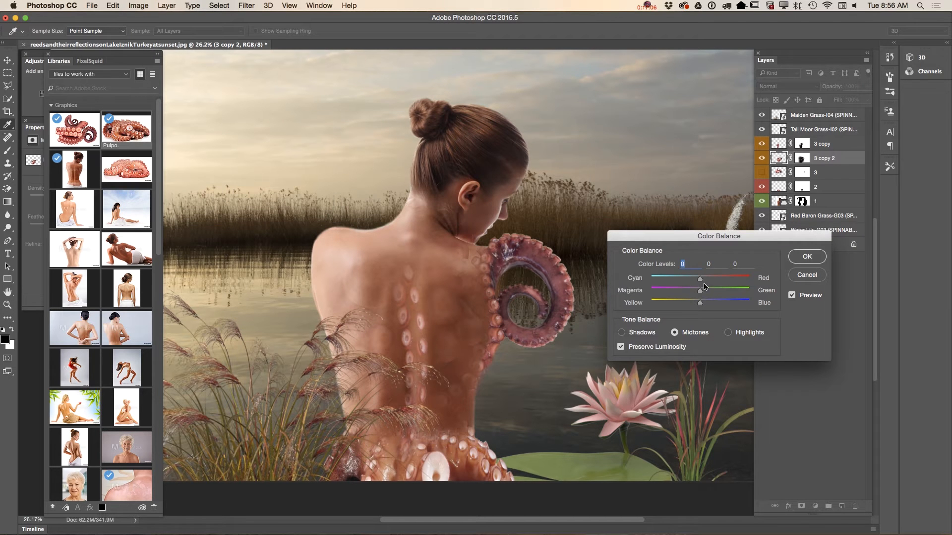
pyautogui.moveTo(700, 279)
pyautogui.mouseDown()
pyautogui.moveTo(712, 279)
pyautogui.moveTo(684, 291)
pyautogui.moveTo(705, 294)
pyautogui.mouseUp()
pyautogui.click(808, 256)
# Step: Adjust the 3 copy 2 tentacle with Hue/Saturation, setting Hue to -2 and Saturation to +5
pyautogui.press('z')
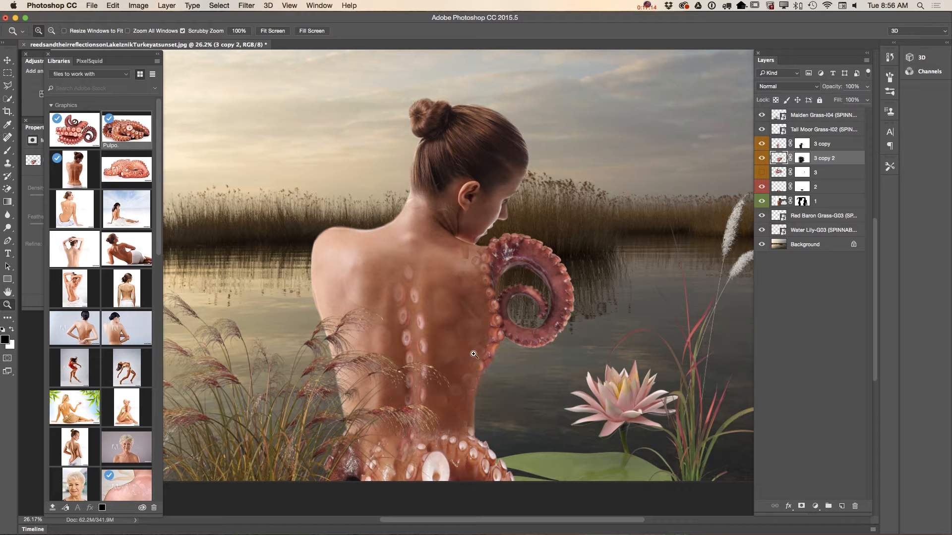
pyautogui.moveTo(390, 340)
pyautogui.mouseDown()
pyautogui.moveTo(368, 337)
pyautogui.moveTo(398, 353)
pyautogui.mouseUp()
pyautogui.moveTo(467, 386)
pyautogui.mouseDown()
pyautogui.moveTo(453, 385)
pyautogui.moveTo(458, 392)
pyautogui.mouseUp()
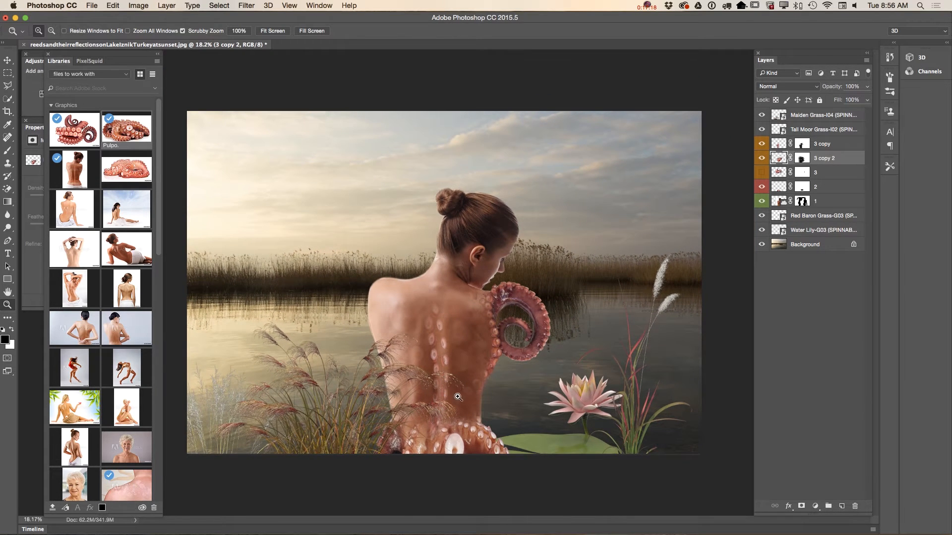
pyautogui.click(137, 6)
pyautogui.moveTo(164, 33)
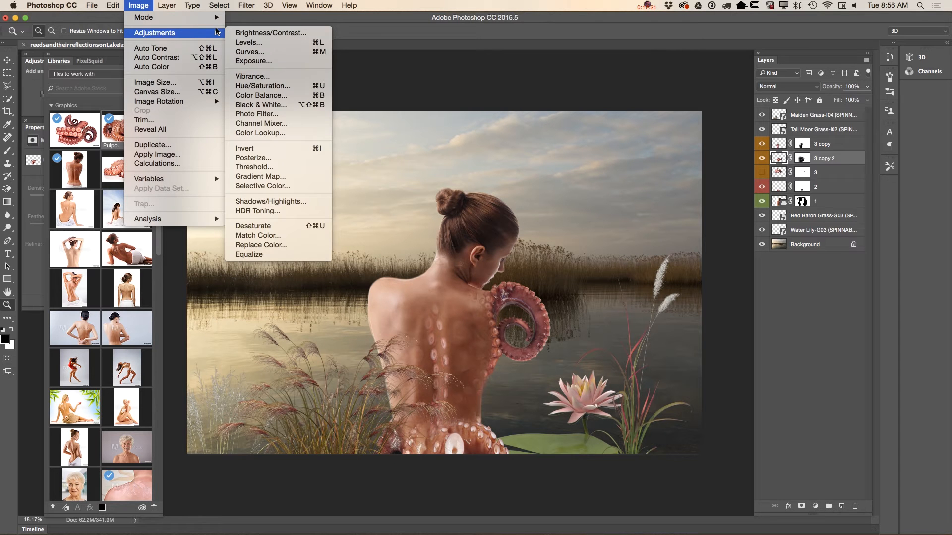
pyautogui.click(271, 86)
pyautogui.moveTo(659, 284)
pyautogui.mouseDown()
pyautogui.moveTo(649, 282)
pyautogui.moveTo(656, 258)
pyautogui.moveTo(658, 288)
pyautogui.mouseUp()
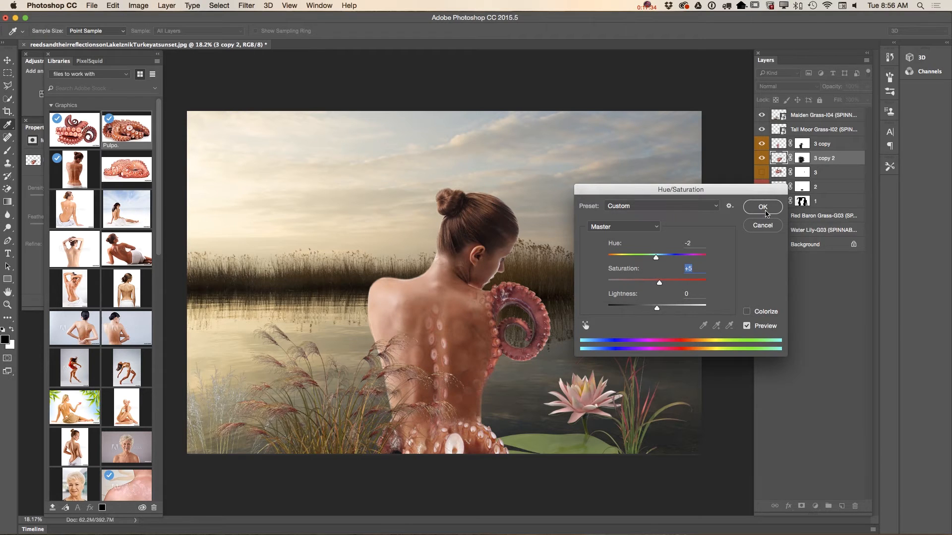
pyautogui.click(762, 207)
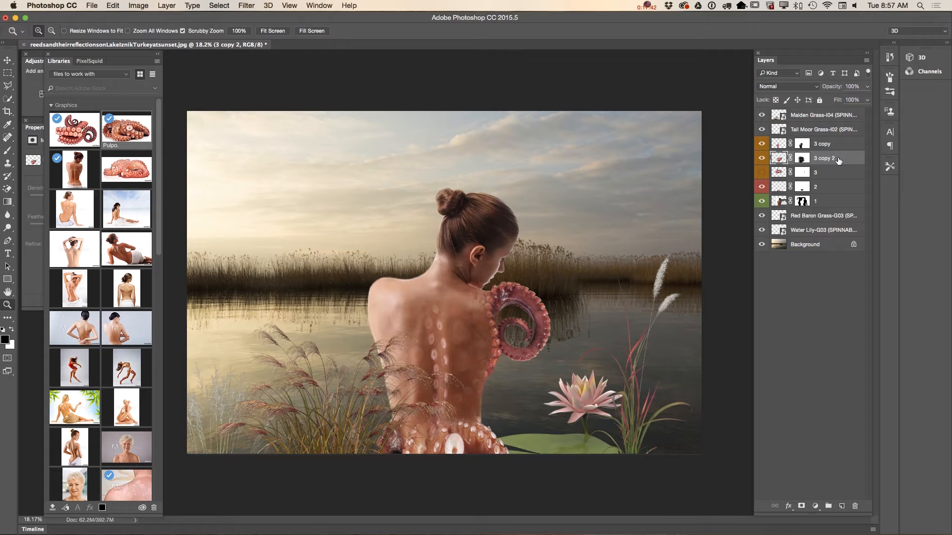
# Step: Duplicate the 3 copy 2 tentacle layer and mirror the copy horizontally with Free Transform over the woman's left-hand shoulder in the picture
pyautogui.moveTo(843, 160); pyautogui.dragTo(841, 506)
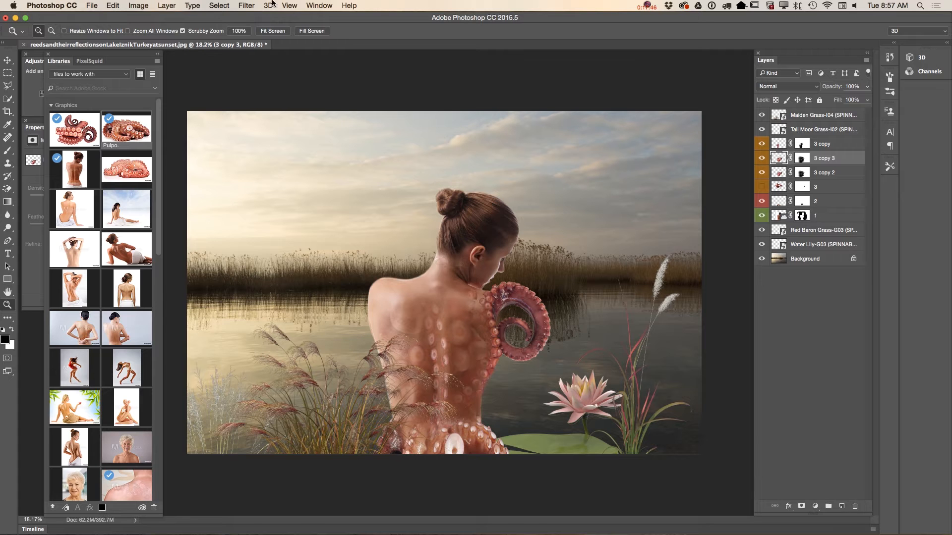
pyautogui.click(112, 6)
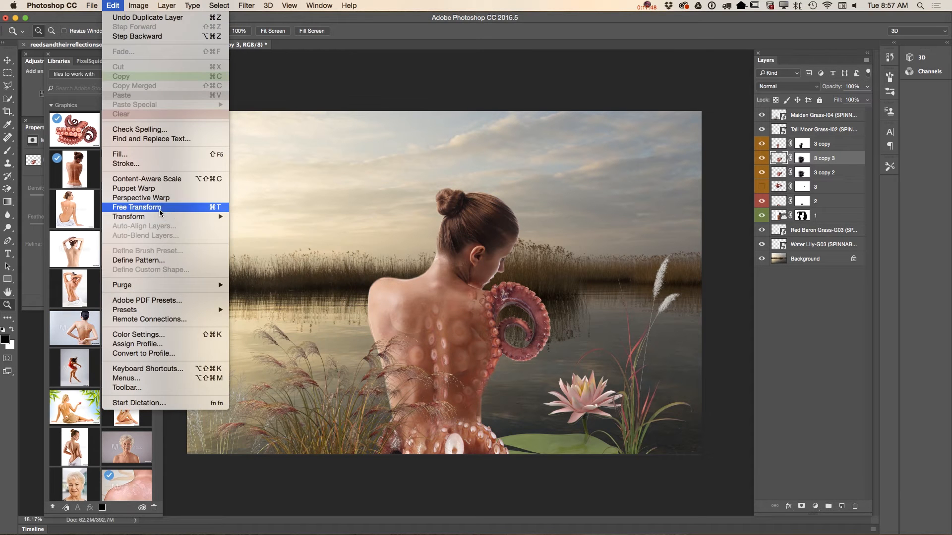
pyautogui.click(175, 212)
pyautogui.moveTo(551, 358); pyautogui.dragTo(391, 325)
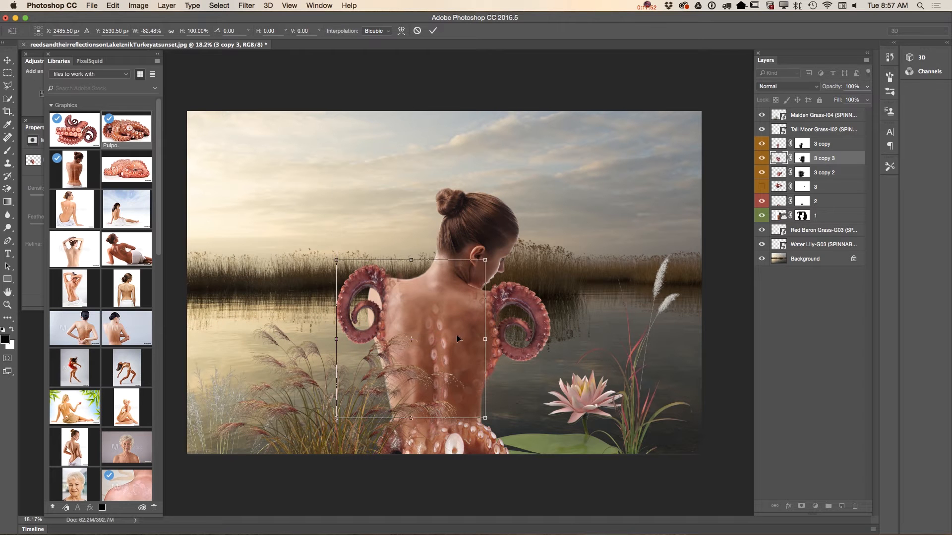
pyautogui.moveTo(485, 340); pyautogui.dragTo(515, 342)
pyautogui.moveTo(450, 337); pyautogui.dragTo(440, 330)
# Step: Rotate the mirrored tentacle to 4.83° and scale it to 96.59% by 81.73%, placing it outside the woman's left-hand shoulder
pyautogui.moveTo(557, 327); pyautogui.dragTo(552, 355)
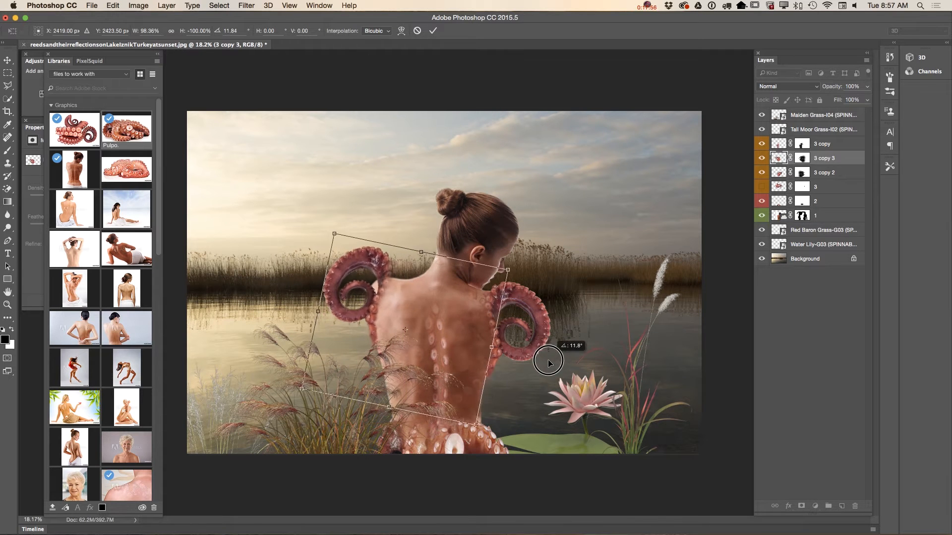
pyautogui.moveTo(436, 334); pyautogui.dragTo(410, 316)
pyautogui.moveTo(333, 220); pyautogui.dragTo(328, 251)
pyautogui.moveTo(388, 294); pyautogui.dragTo(389, 285)
pyautogui.moveTo(526, 403); pyautogui.dragTo(560, 384)
pyautogui.click(398, 327)
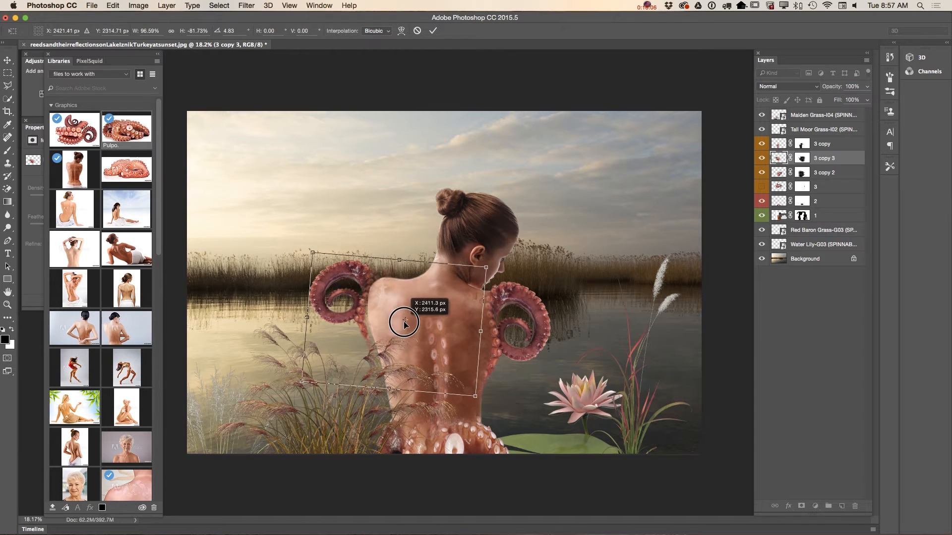
# Step: Shrink the mirrored tentacle to 85.69% by 66.29% and move it in against the left-hand shoulder
pyautogui.moveTo(379, 319)
pyautogui.mouseDown()
pyautogui.moveTo(387, 315)
pyautogui.moveTo(379, 316)
pyautogui.mouseUp()
pyautogui.moveTo(480, 392); pyautogui.dragTo(471, 380)
pyautogui.moveTo(380, 297); pyautogui.dragTo(383, 293)
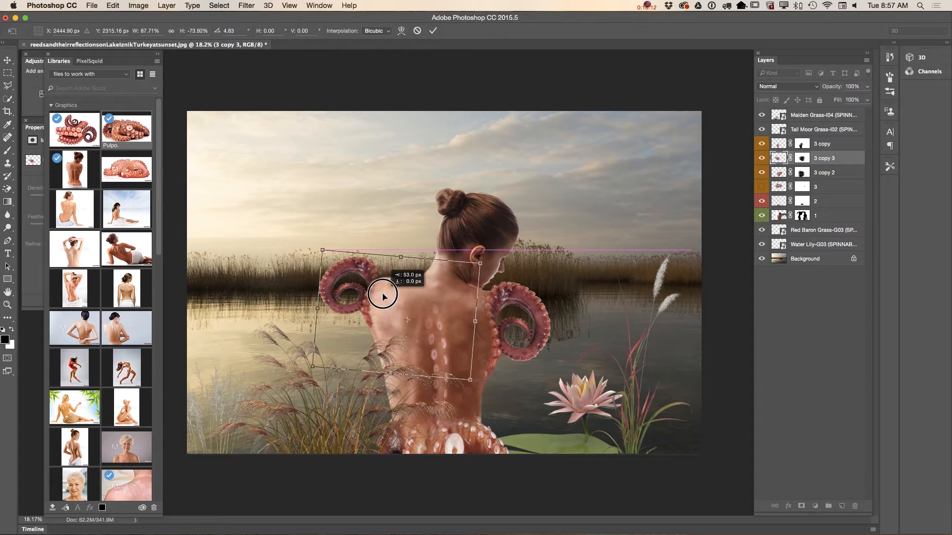
pyautogui.moveTo(401, 257); pyautogui.dragTo(403, 262)
pyautogui.moveTo(381, 304); pyautogui.dragTo(394, 313)
pyautogui.moveTo(313, 362); pyautogui.dragTo(318, 355)
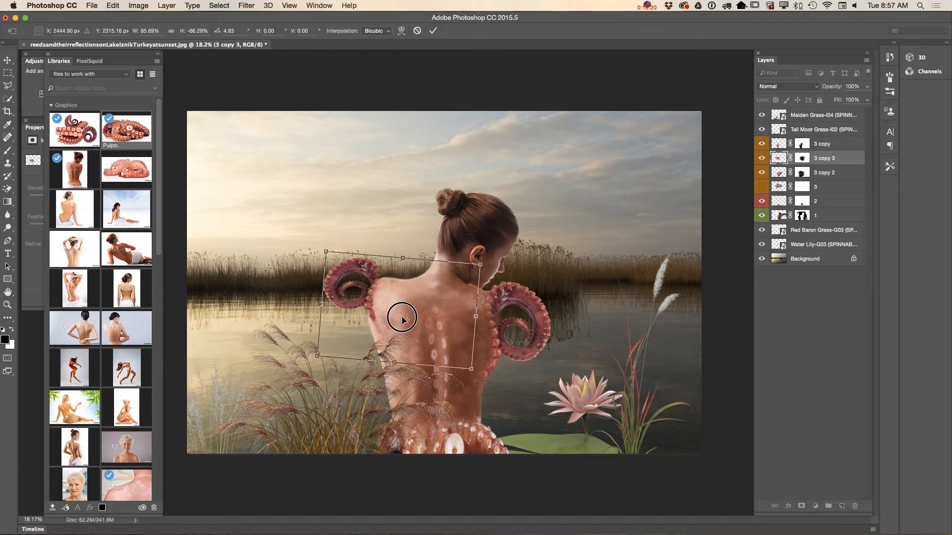
# Step: Rotate the mirrored tentacle to 13.29°, seat it on the left-hand shoulder and apply the transform
pyautogui.moveTo(395, 314); pyautogui.dragTo(391, 304)
pyautogui.moveTo(528, 258); pyautogui.dragTo(538, 275)
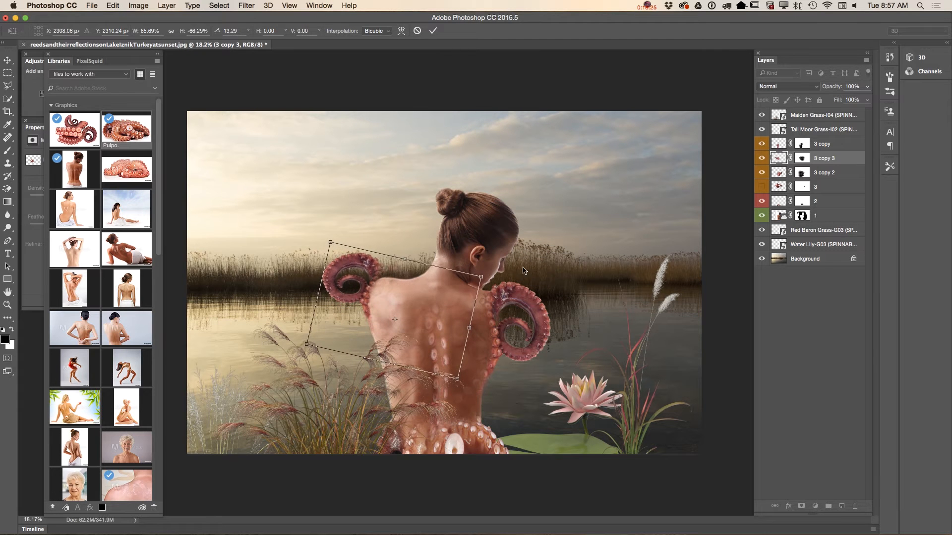
pyautogui.click(389, 298)
pyautogui.click(433, 30)
pyautogui.press('z')
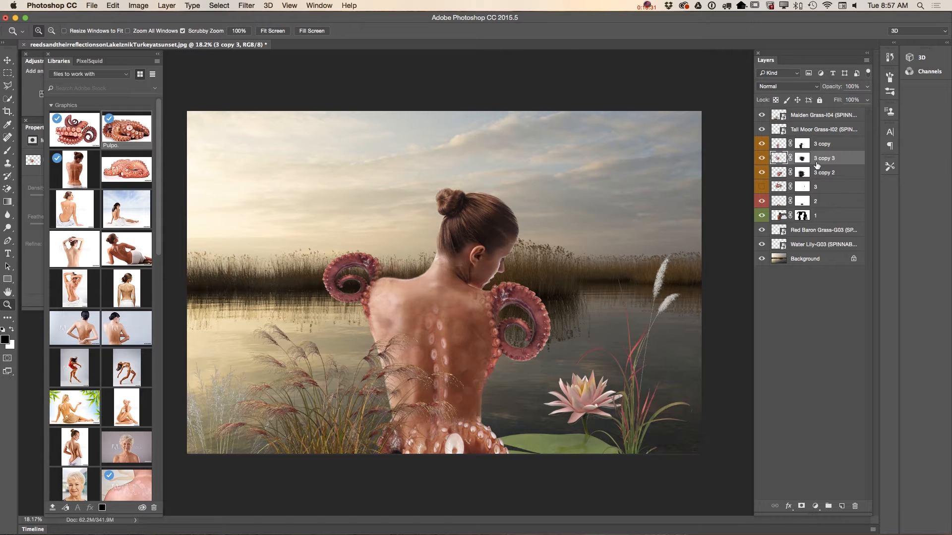
# Step: Reveal faint suckers across the left-hand shoulder on the 3 copy 3 mask with a soft white 54 px brush at 18% opacity
pyautogui.click(801, 159)
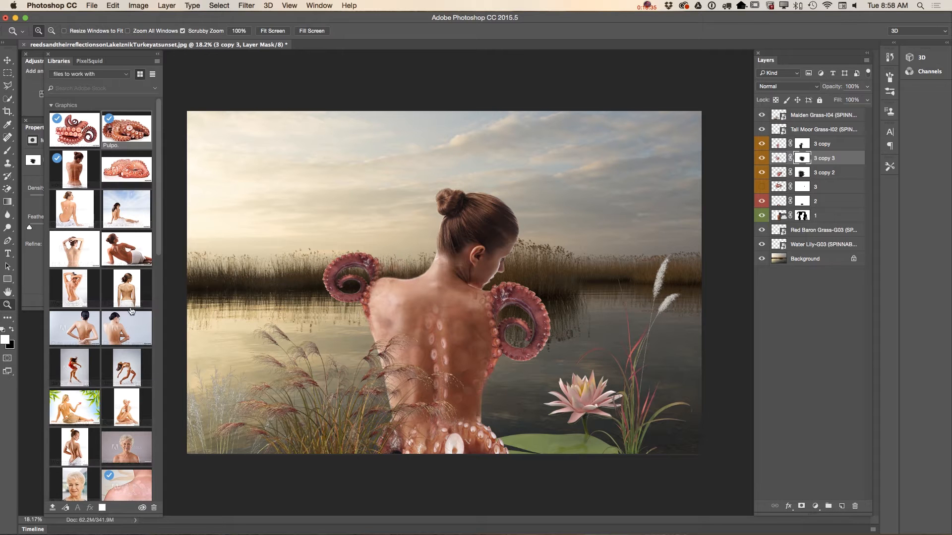
pyautogui.moveTo(385, 297)
pyautogui.mouseDown()
pyautogui.moveTo(410, 321)
pyautogui.moveTo(432, 322)
pyautogui.mouseUp()
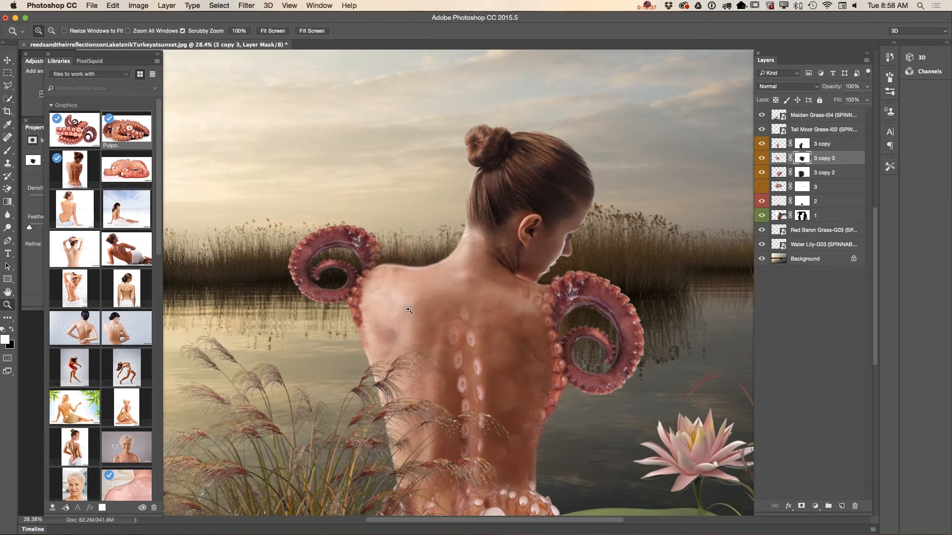
pyautogui.click(7, 151)
pyautogui.click(31, 150)
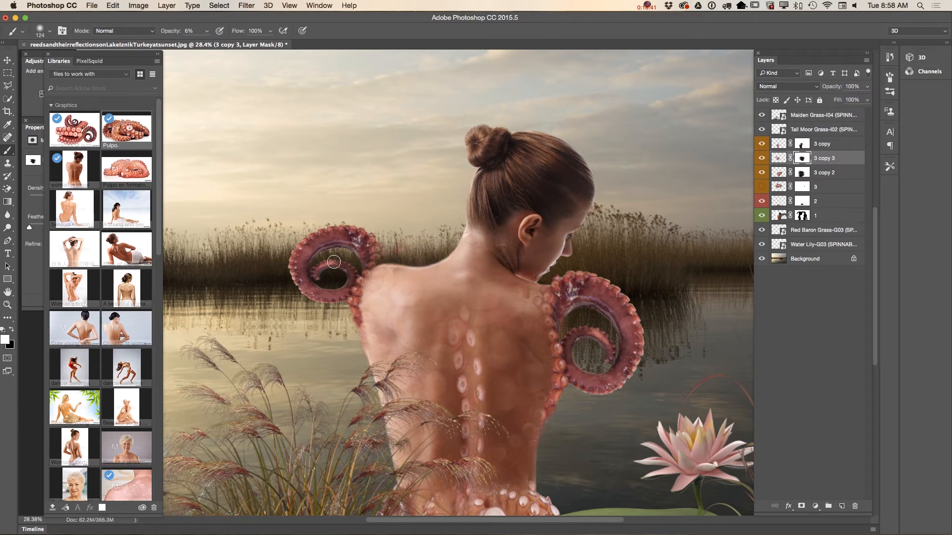
pyautogui.rightClick(385, 281)
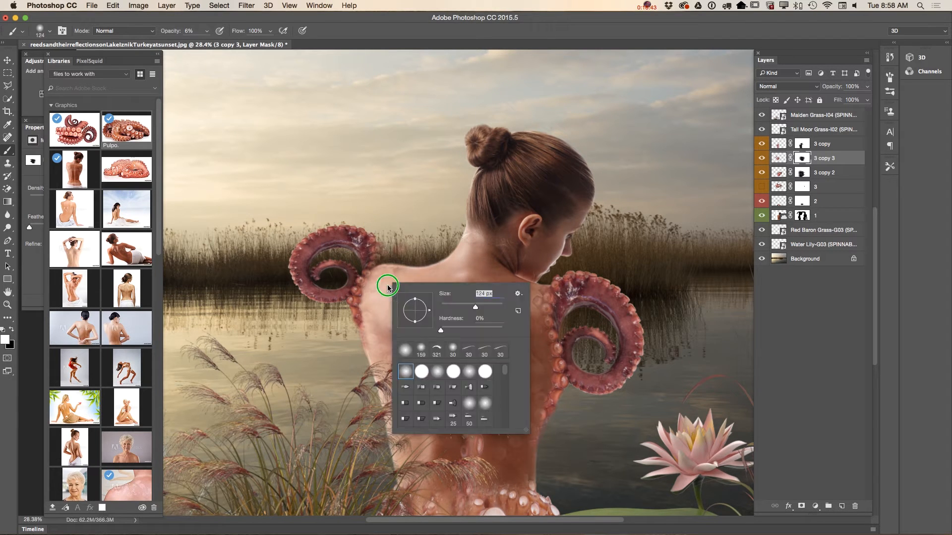
pyautogui.moveTo(453, 308); pyautogui.dragTo(458, 309)
pyautogui.press('Return')
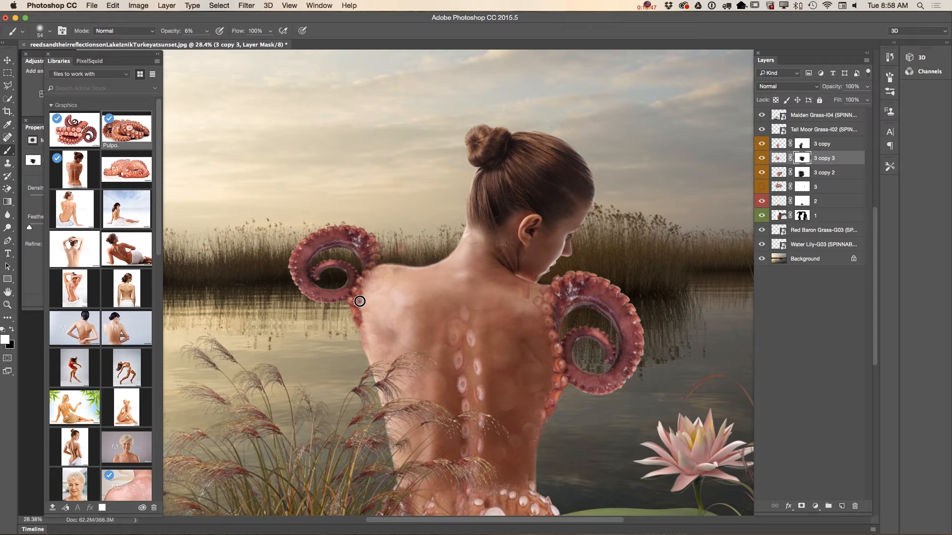
pyautogui.click(207, 31)
pyautogui.moveTo(216, 45); pyautogui.dragTo(212, 42)
pyautogui.click(370, 294)
pyautogui.moveTo(383, 268)
pyautogui.mouseDown()
pyautogui.moveTo(360, 315)
pyautogui.moveTo(374, 362)
pyautogui.moveTo(365, 306)
pyautogui.moveTo(401, 274)
pyautogui.moveTo(374, 346)
pyautogui.moveTo(381, 368)
pyautogui.moveTo(365, 344)
pyautogui.moveTo(386, 311)
pyautogui.mouseUp()
pyautogui.moveTo(404, 277)
pyautogui.mouseDown()
pyautogui.moveTo(417, 272)
pyautogui.moveTo(379, 274)
pyautogui.mouseUp()
# Step: Strengthen the suckers where the left-hand tentacle joins the shoulder with the white brush at 48% opacity on the 3 copy 3 mask
pyautogui.click(207, 30)
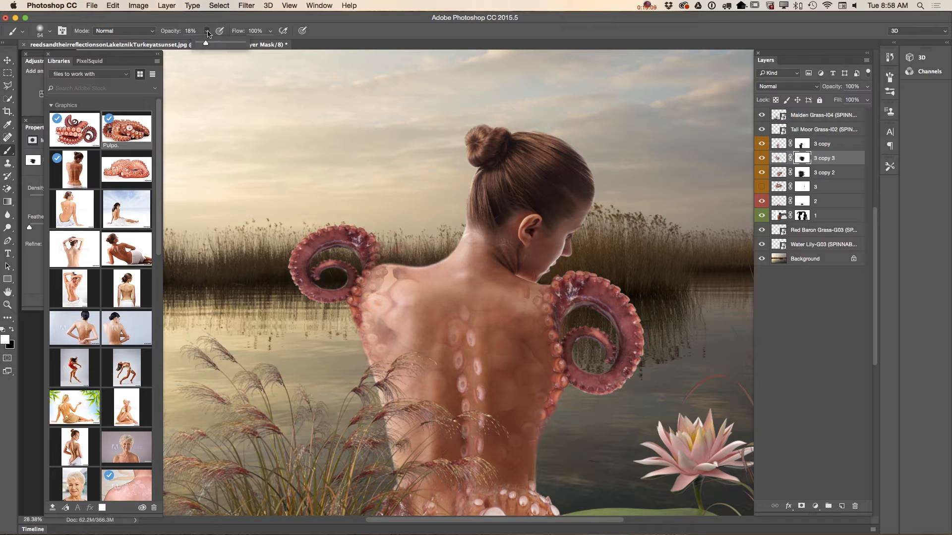
pyautogui.moveTo(204, 44); pyautogui.dragTo(215, 45)
pyautogui.click(371, 251)
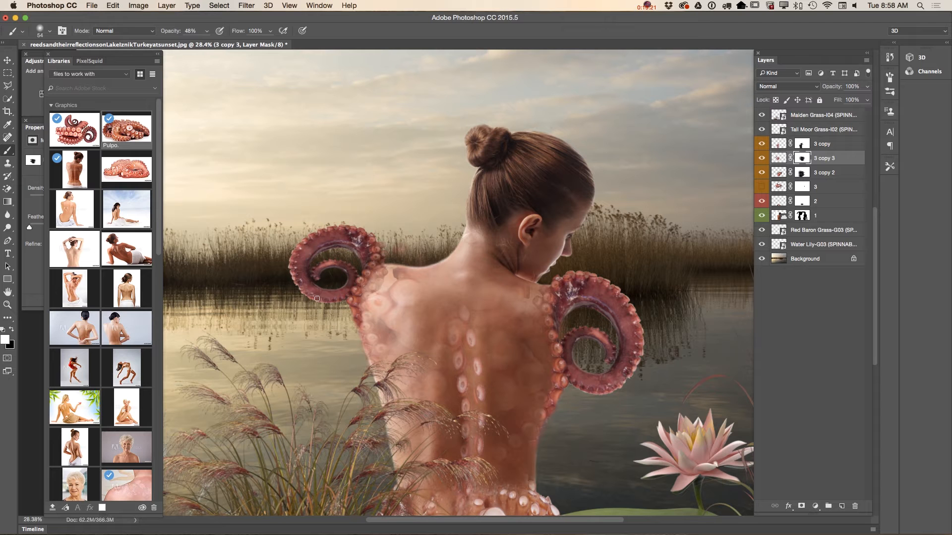
pyautogui.moveTo(345, 290)
pyautogui.mouseDown()
pyautogui.moveTo(353, 286)
pyautogui.moveTo(350, 312)
pyautogui.moveTo(369, 272)
pyautogui.moveTo(366, 248)
pyautogui.mouseUp()
# Step: Touch up the left-hand shoulder joint on the 3 copy 3 mask with white at 100% opacity, and target the 3 copy 2 mask
pyautogui.press('z')
pyautogui.moveTo(447, 336); pyautogui.dragTo(412, 328)
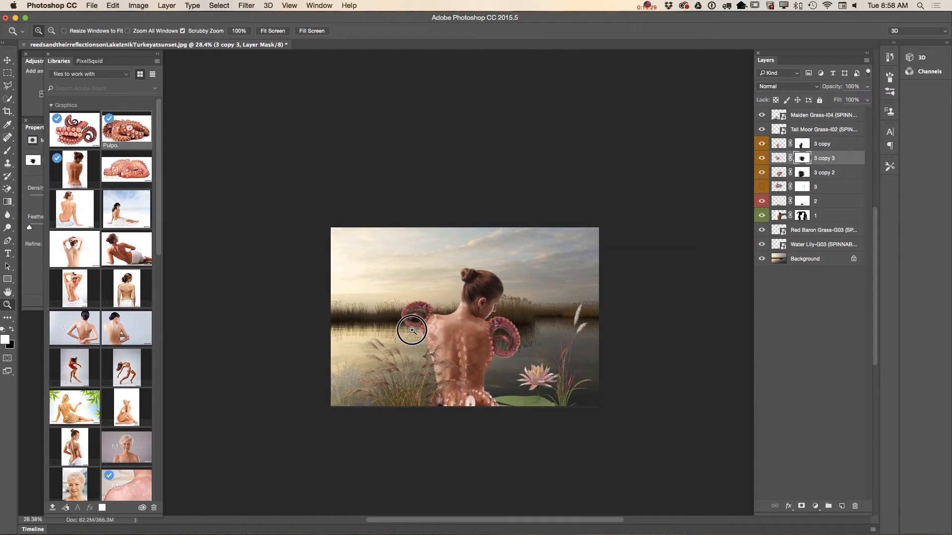
pyautogui.moveTo(525, 349); pyautogui.dragTo(539, 378)
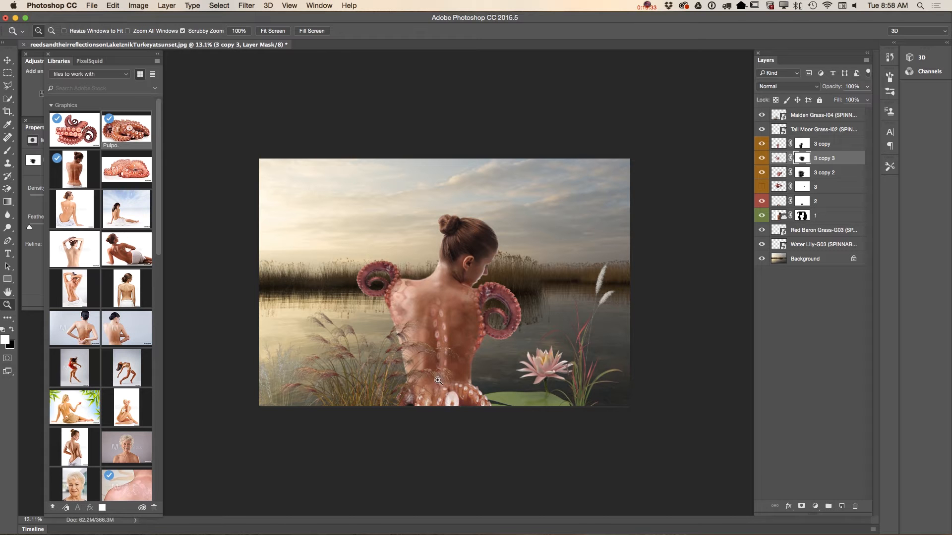
pyautogui.moveTo(489, 367); pyautogui.dragTo(537, 357)
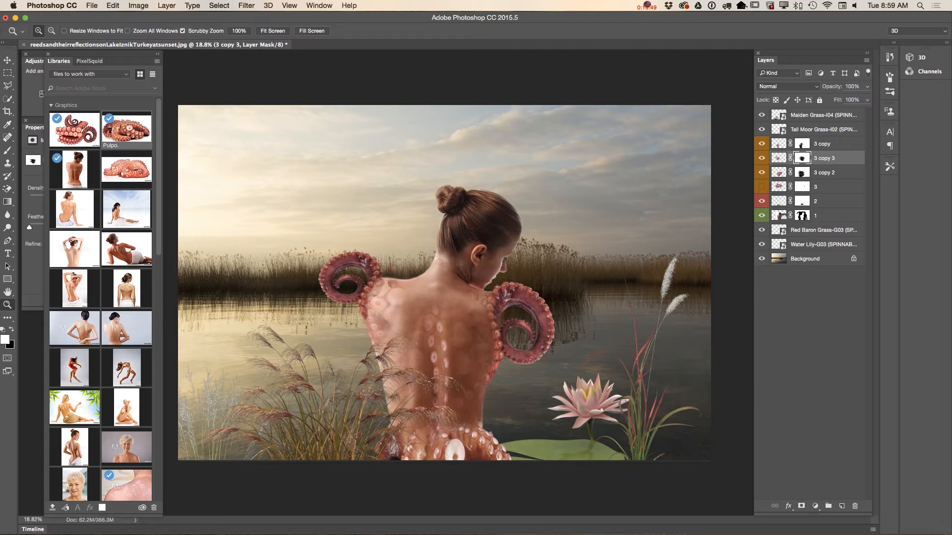
pyautogui.click(7, 151)
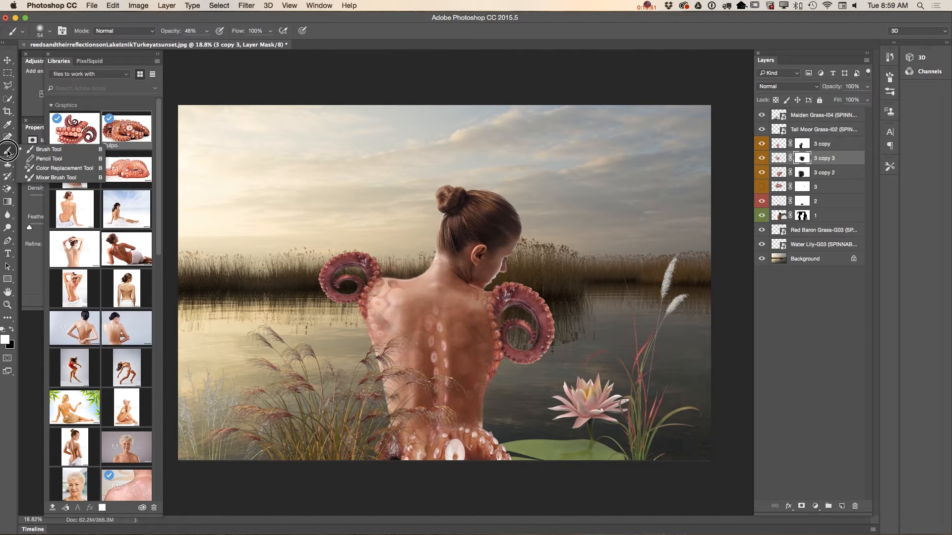
pyautogui.click(42, 149)
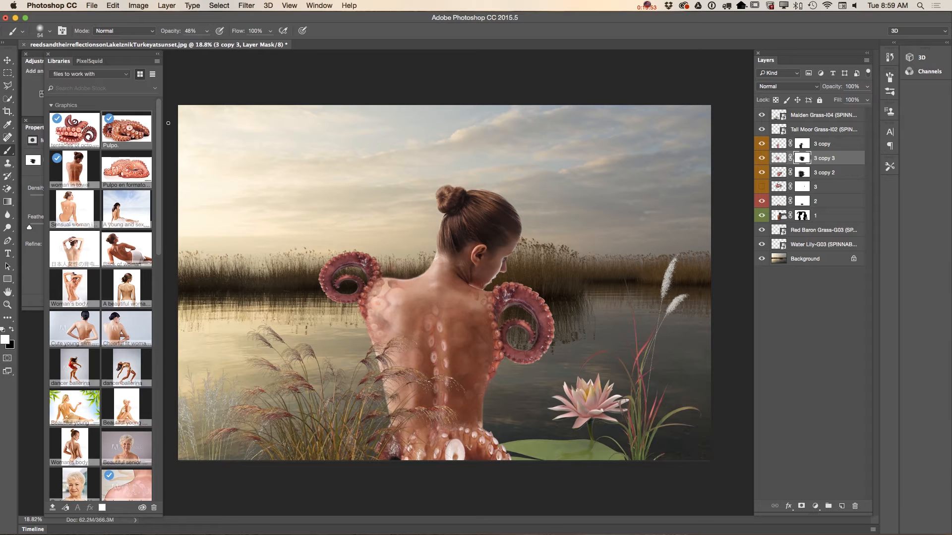
pyautogui.moveTo(206, 32); pyautogui.dragTo(242, 63)
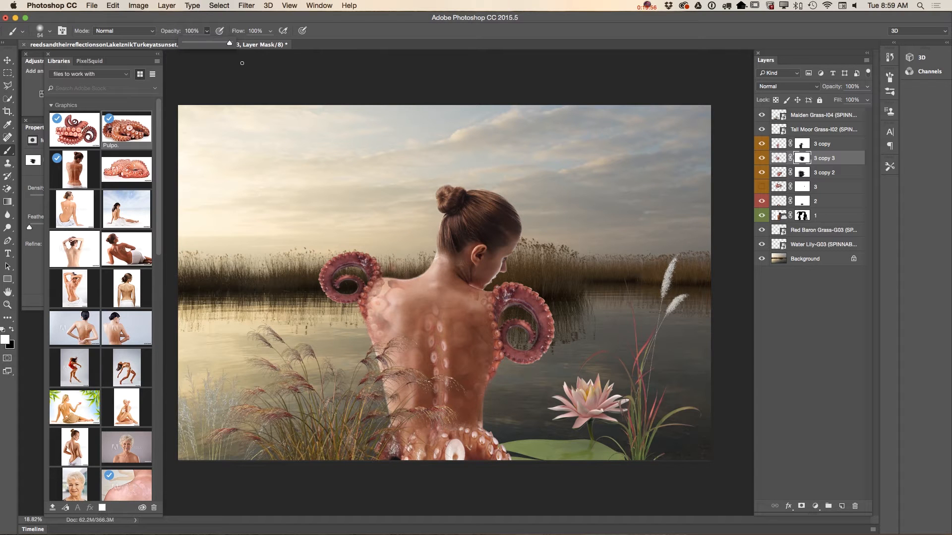
pyautogui.click(365, 288)
pyautogui.click(761, 159)
pyautogui.click(761, 159)
pyautogui.click(802, 174)
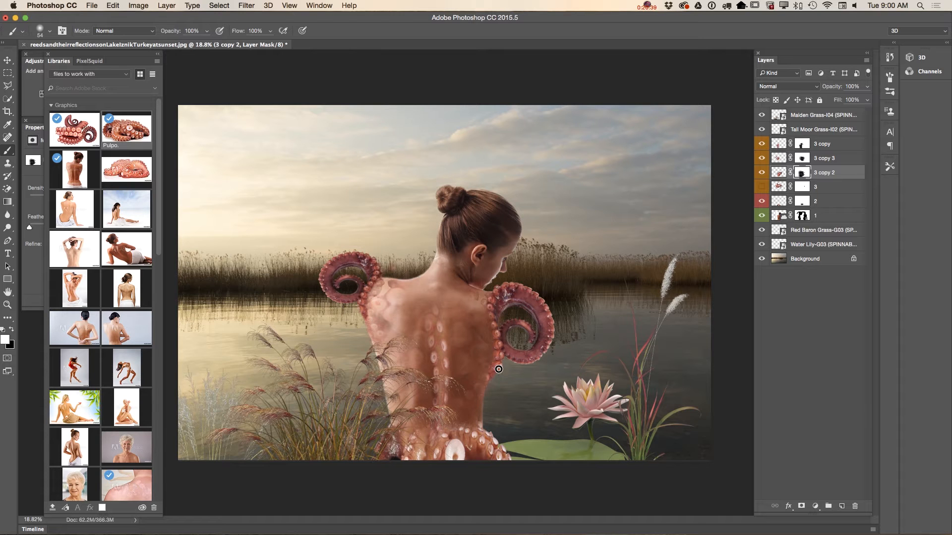
# Step: Select the topmost Maiden Grass-I04 layer and close the Libraries panel to uncover the adjustments
pyautogui.click(823, 119)
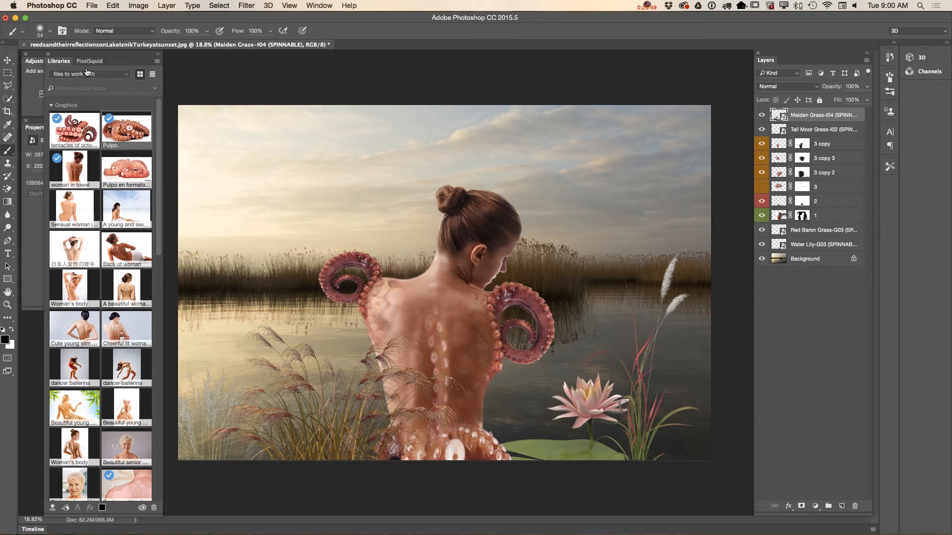
pyautogui.moveTo(121, 62); pyautogui.dragTo(208, 68)
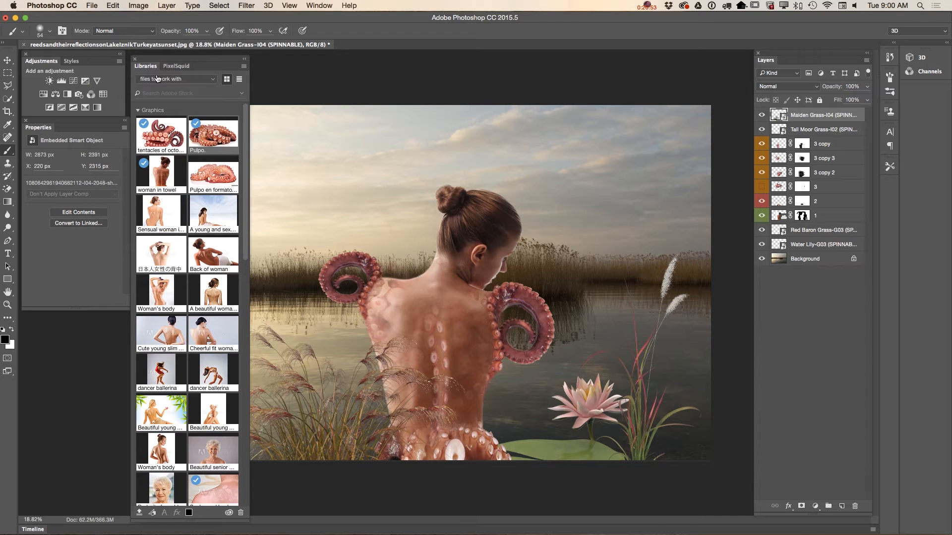
pyautogui.click(135, 60)
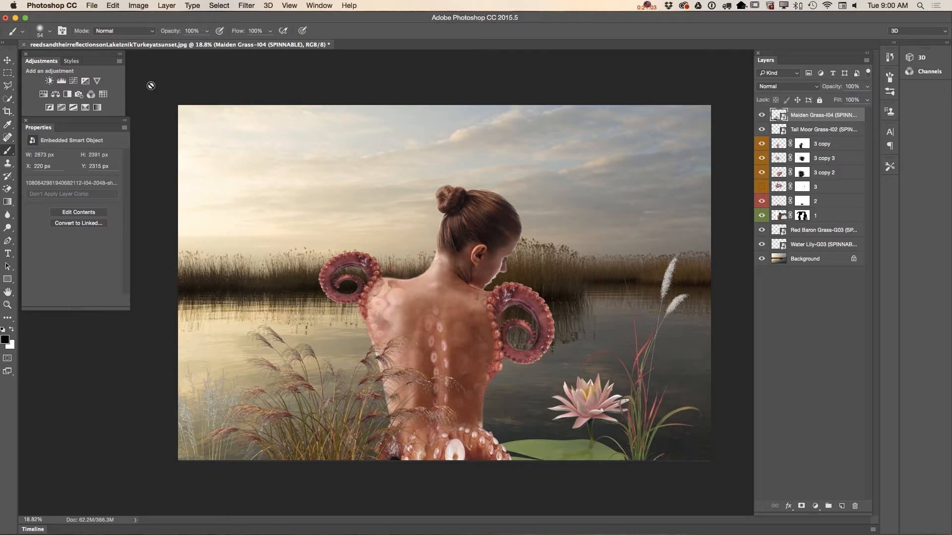
# Step: Add an Exposure adjustment layer above all layers with Exposure at -1.78, and hide it
pyautogui.click(85, 82)
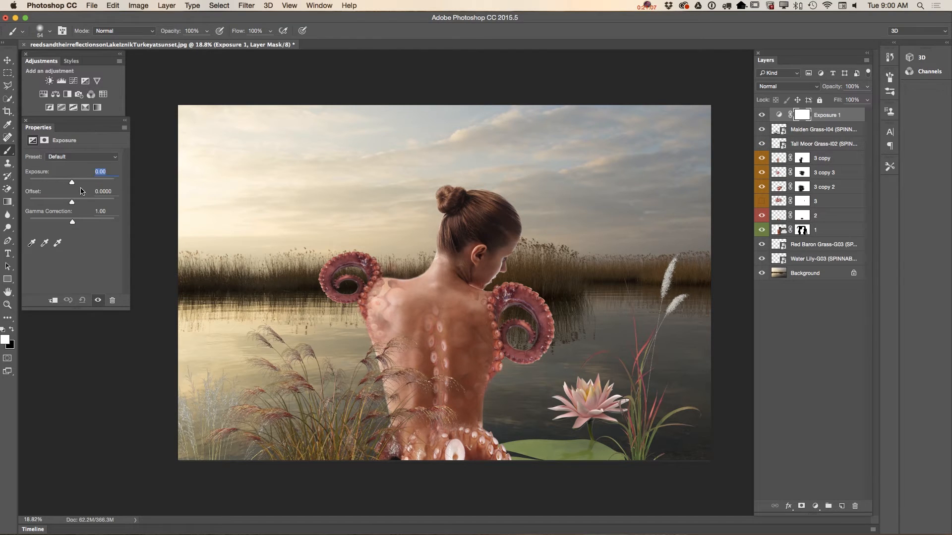
pyautogui.moveTo(72, 183); pyautogui.dragTo(61, 185)
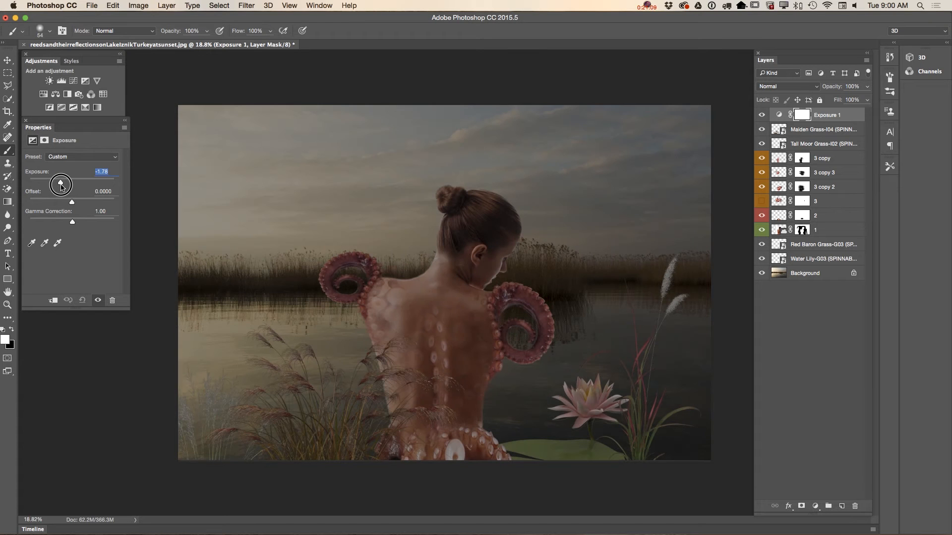
pyautogui.moveTo(73, 222); pyautogui.dragTo(73, 222)
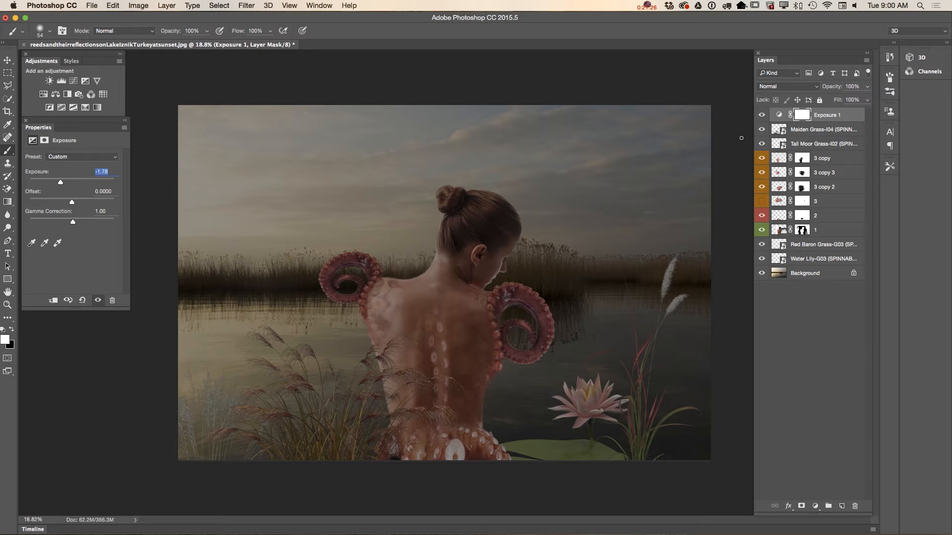
pyautogui.click(762, 115)
# Step: Add a Color Lookup adjustment layer at the top of the stack using the NightFromDay.CUBE 3D LUT
pyautogui.click(104, 94)
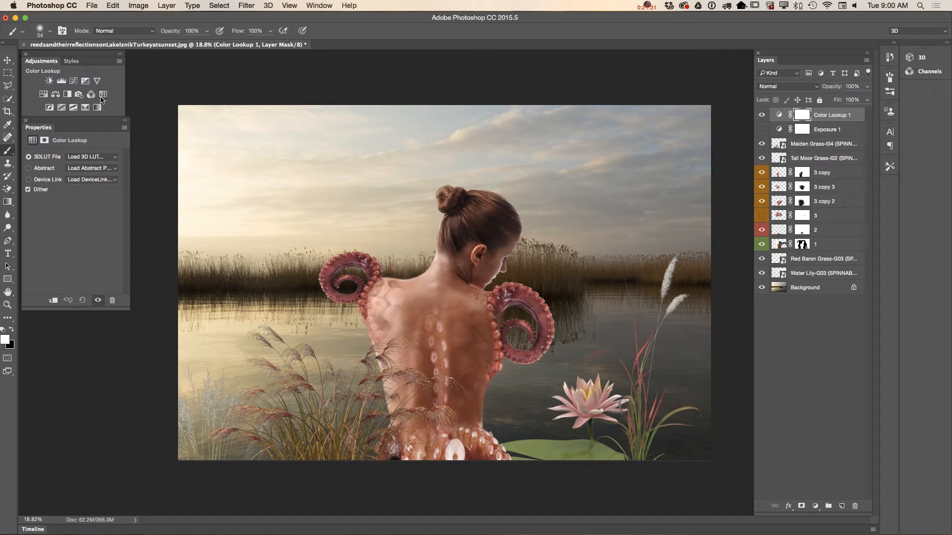
pyautogui.click(99, 158)
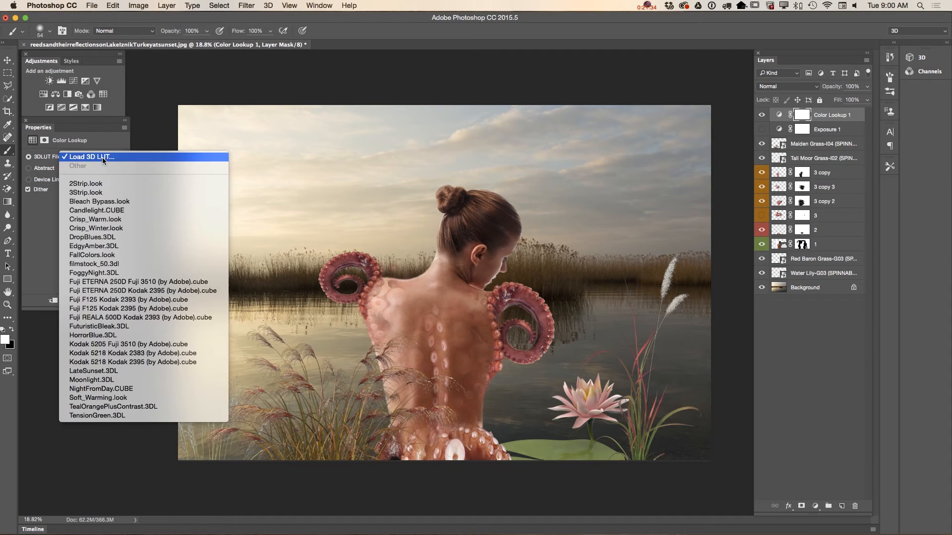
pyautogui.click(102, 390)
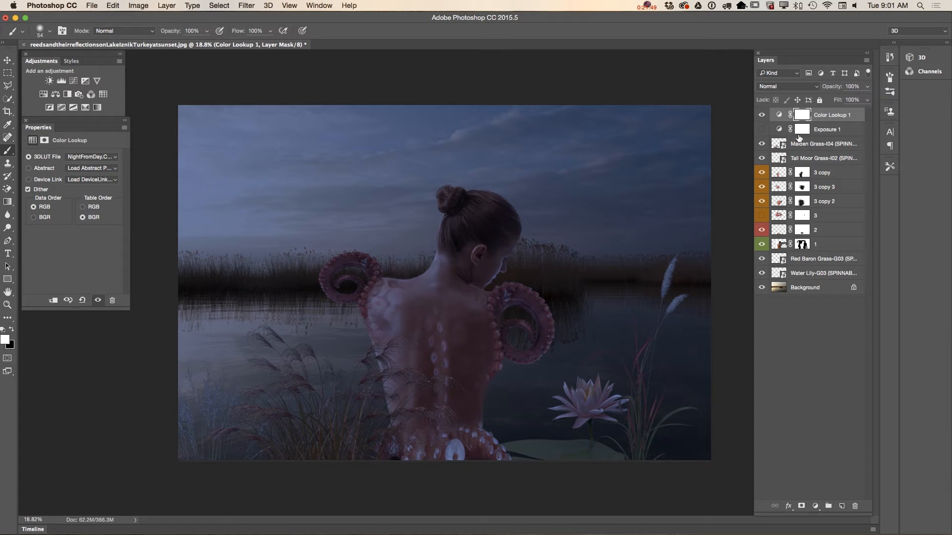
# Step: Try the Color Lookup layer at 91% opacity and set it back to 100%
pyautogui.click(867, 87)
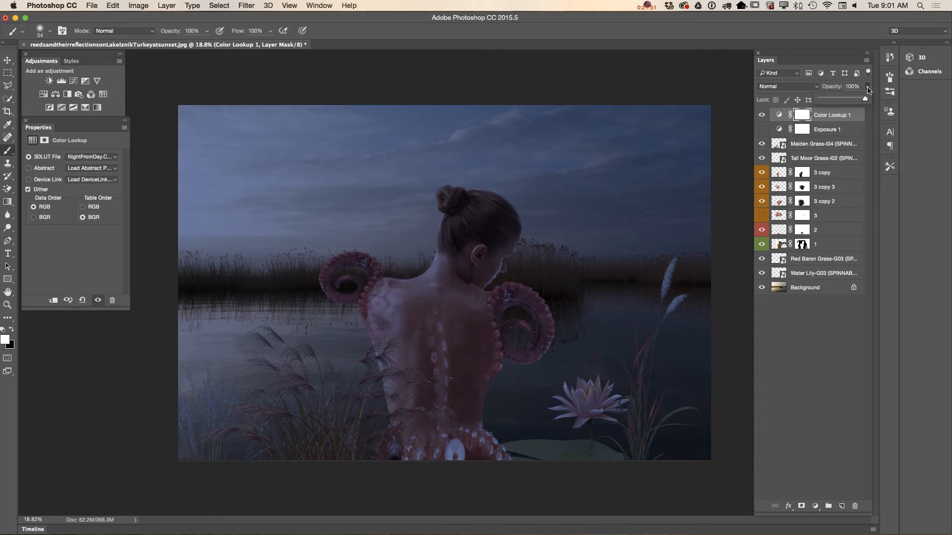
pyautogui.moveTo(866, 99)
pyautogui.mouseDown()
pyautogui.moveTo(818, 99)
pyautogui.moveTo(868, 104)
pyautogui.moveTo(862, 99)
pyautogui.mouseUp()
pyautogui.click(819, 99)
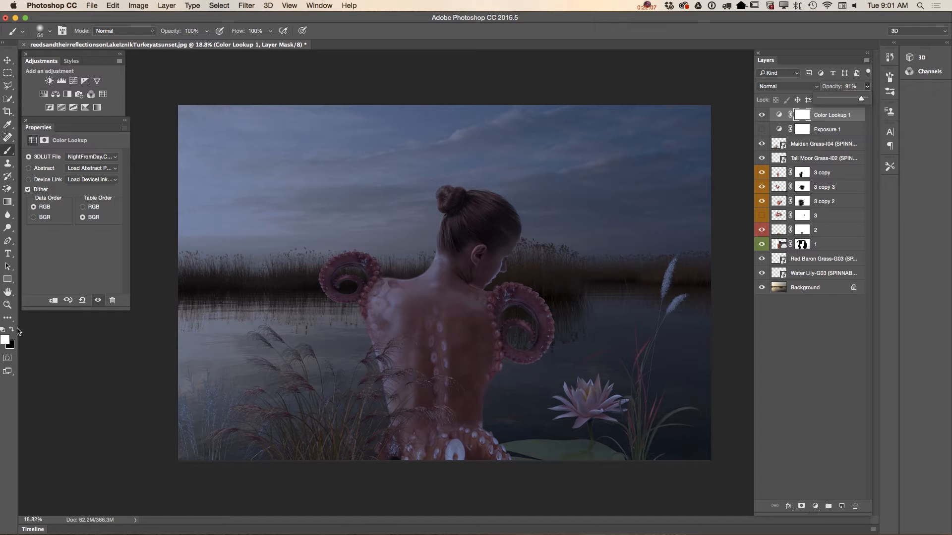
pyautogui.click(8, 305)
pyautogui.moveTo(476, 347)
pyautogui.mouseDown()
pyautogui.moveTo(521, 353)
pyautogui.moveTo(487, 340)
pyautogui.mouseUp()
pyautogui.click(868, 87)
pyautogui.moveTo(863, 101)
pyautogui.mouseDown()
pyautogui.moveTo(850, 101)
pyautogui.moveTo(872, 100)
pyautogui.mouseUp()
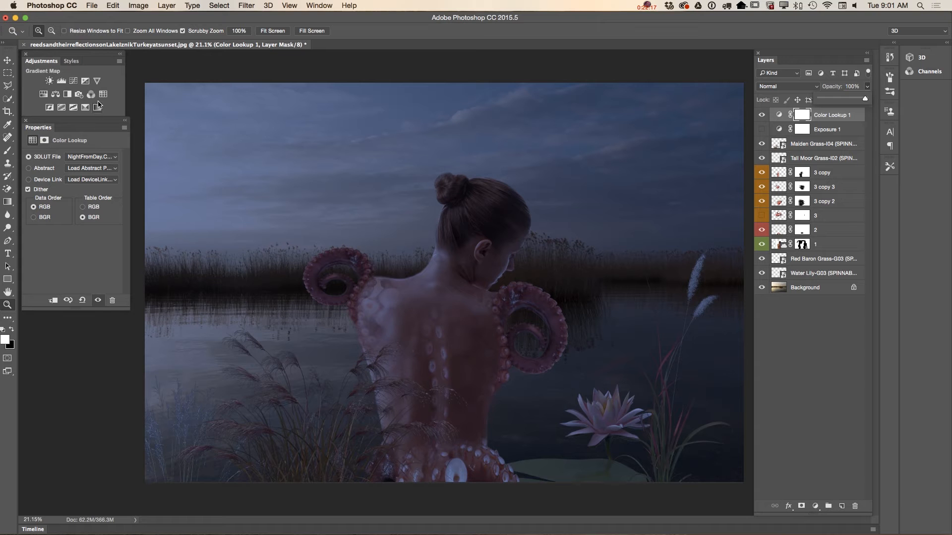
# Step: Add a second Color Lookup adjustment layer using the FallColors.look LUT and lower its opacity to 55%
pyautogui.click(102, 96)
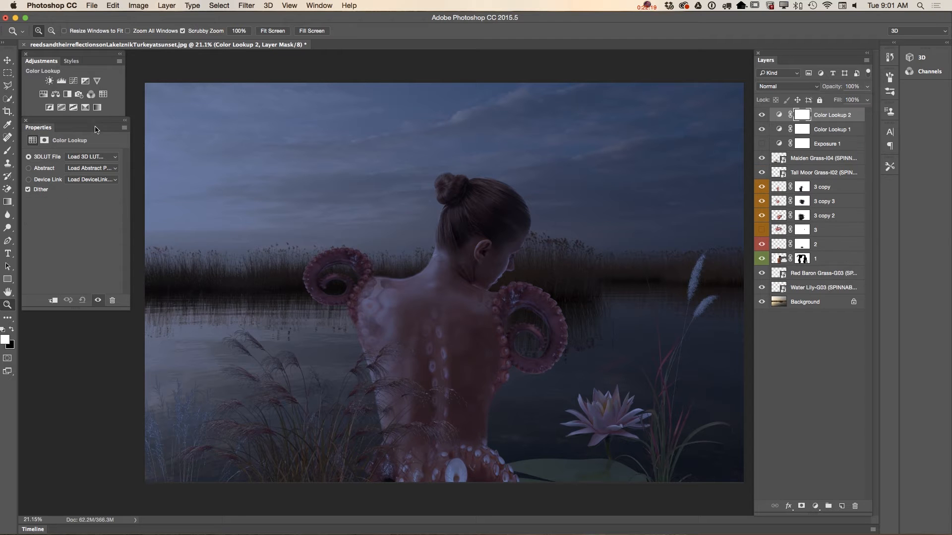
pyautogui.click(101, 158)
pyautogui.click(119, 255)
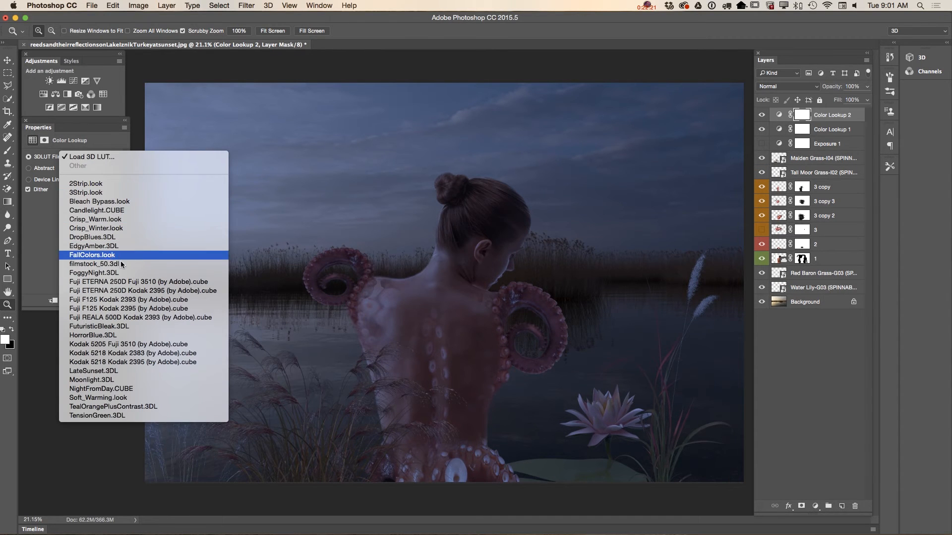
pyautogui.click(868, 87)
pyautogui.moveTo(867, 98); pyautogui.dragTo(845, 99)
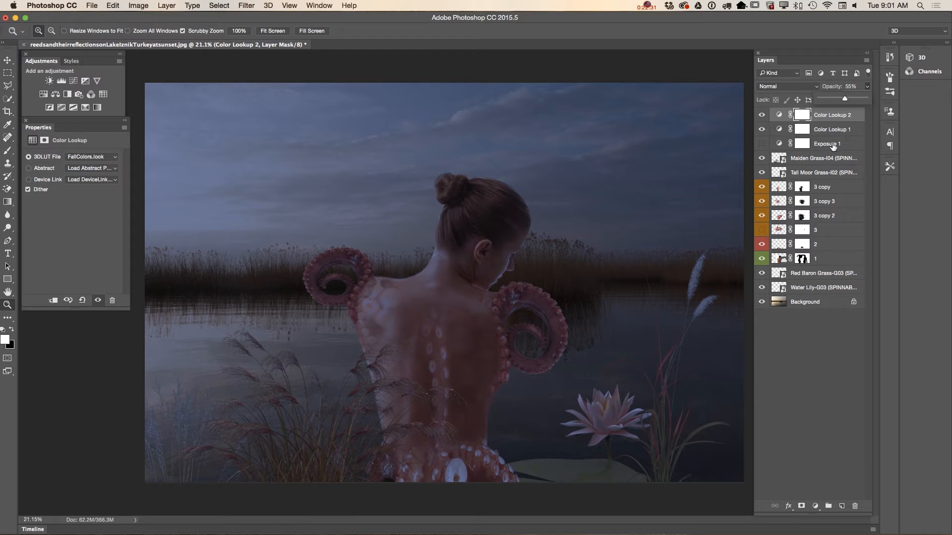
# Step: Show the Exposure adjustment layer and set its Exposure to 0.00 and Gamma Correction to 0.95
pyautogui.click(762, 143)
pyautogui.click(831, 145)
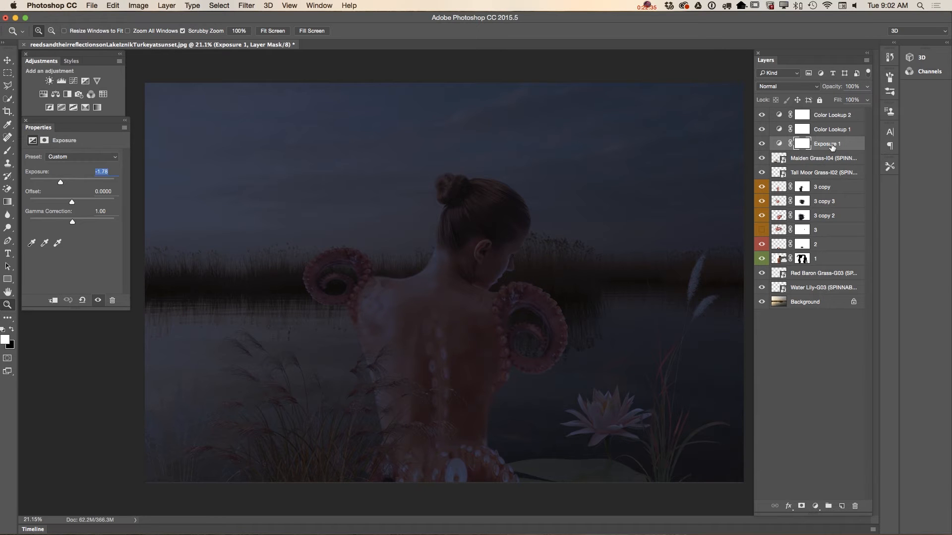
pyautogui.moveTo(64, 181); pyautogui.dragTo(69, 182)
pyautogui.moveTo(73, 223)
pyautogui.mouseDown()
pyautogui.moveTo(60, 223)
pyautogui.moveTo(73, 221)
pyautogui.mouseUp()
pyautogui.moveTo(69, 182)
pyautogui.mouseDown()
pyautogui.moveTo(84, 186)
pyautogui.moveTo(61, 184)
pyautogui.moveTo(74, 185)
pyautogui.mouseUp()
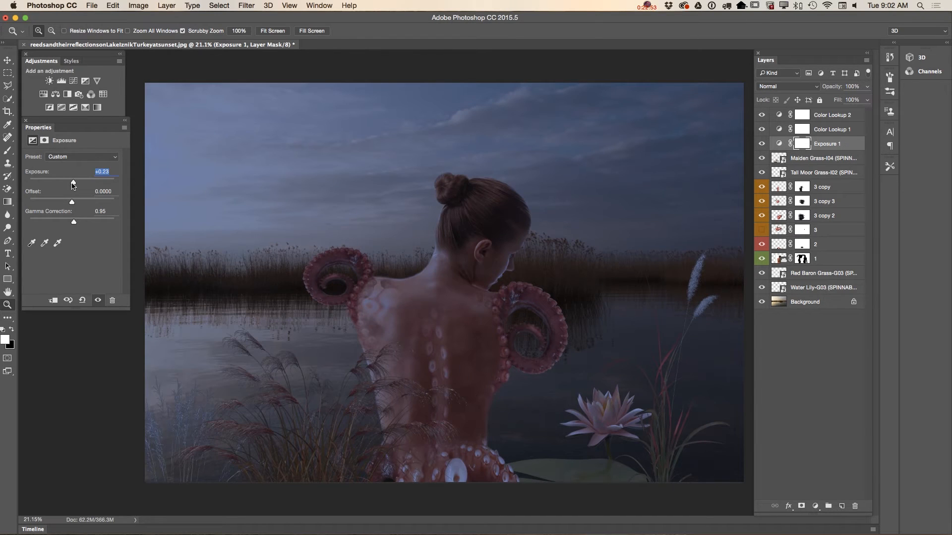
pyautogui.moveTo(73, 184); pyautogui.dragTo(75, 184)
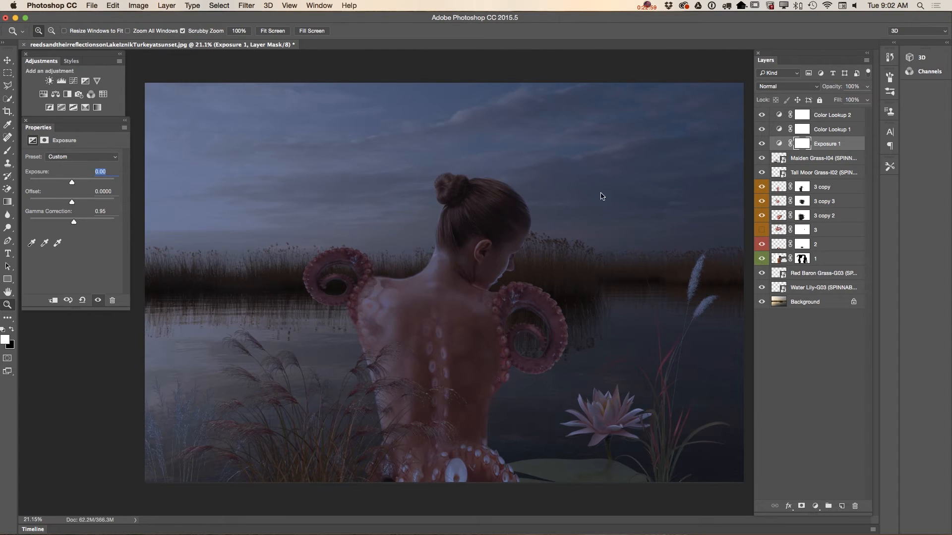
# Step: Mask the Exposure layer over the image's left half and the woman with black-to-transparent radial gradients at 31% opacity
pyautogui.click(803, 146)
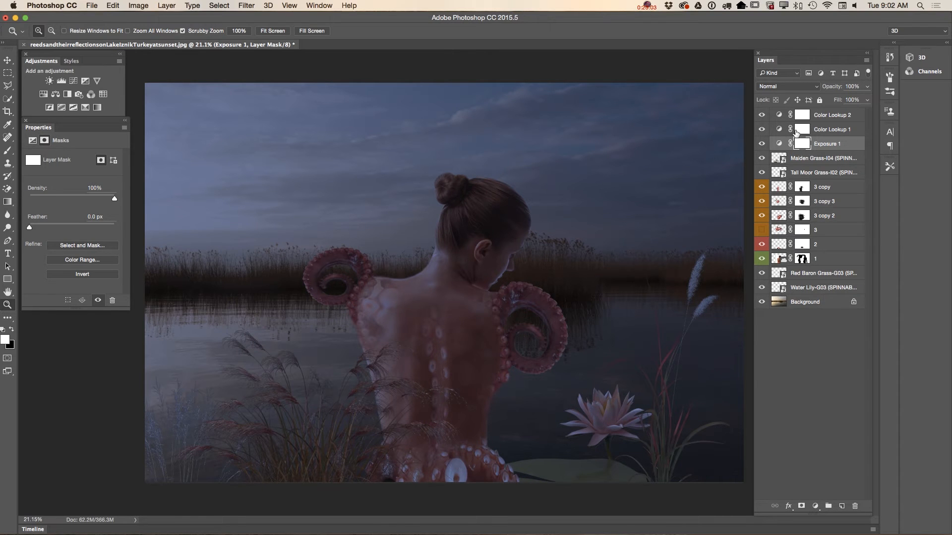
pyautogui.click(8, 203)
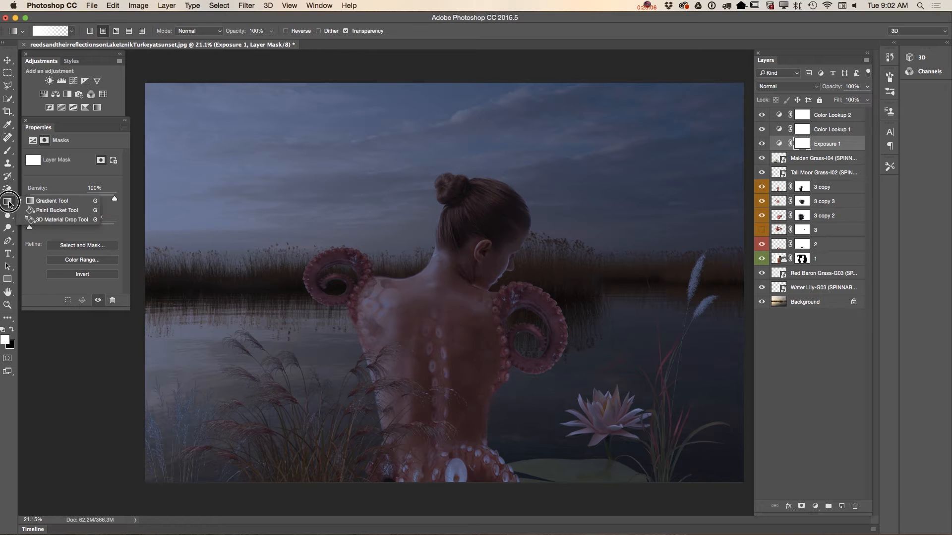
pyautogui.click(11, 329)
pyautogui.click(272, 32)
pyautogui.moveTo(272, 43); pyautogui.dragTo(238, 45)
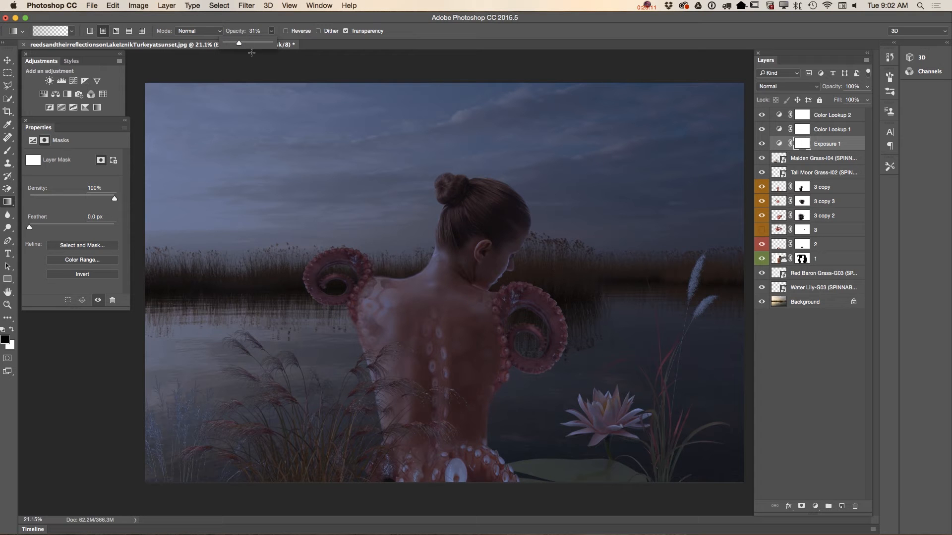
pyautogui.moveTo(195, 182); pyautogui.dragTo(317, 303)
pyautogui.moveTo(313, 243); pyautogui.dragTo(427, 353)
pyautogui.moveTo(353, 284); pyautogui.dragTo(469, 400)
pyautogui.moveTo(284, 320); pyautogui.dragTo(437, 416)
pyautogui.moveTo(352, 188); pyautogui.dragTo(442, 339)
pyautogui.moveTo(369, 145); pyautogui.dragTo(443, 300)
pyautogui.moveTo(396, 132); pyautogui.dragTo(433, 252)
pyautogui.moveTo(233, 300); pyautogui.dragTo(331, 361)
pyautogui.moveTo(263, 371); pyautogui.dragTo(398, 423)
pyautogui.moveTo(349, 244); pyautogui.dragTo(430, 366)
pyautogui.moveTo(386, 130); pyautogui.dragTo(436, 247)
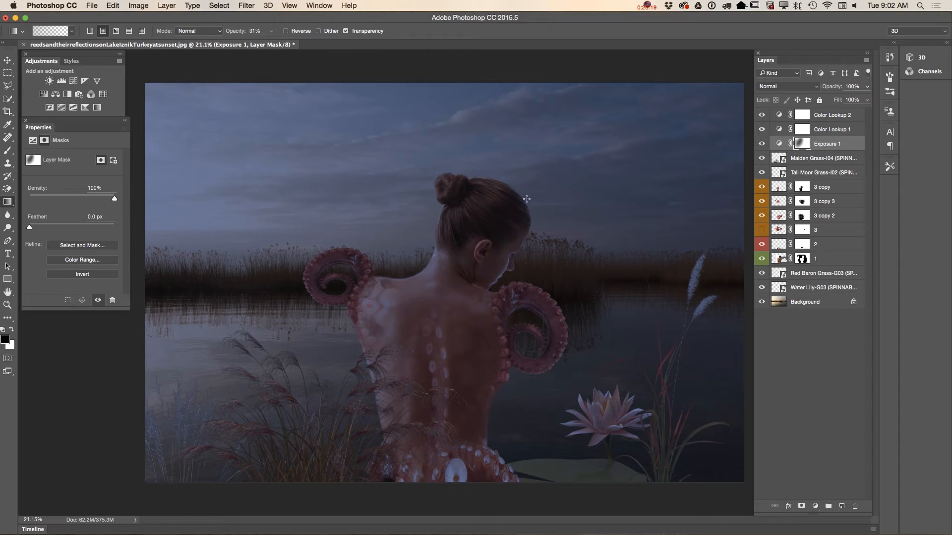
# Step: Mask the NightFromDay Color Lookup layer over the left sky, water and woman with black radial gradients at 31% opacity
pyautogui.click(802, 127)
pyautogui.moveTo(274, 191); pyautogui.dragTo(322, 270)
pyautogui.moveTo(163, 135); pyautogui.dragTo(275, 273)
pyautogui.moveTo(299, 234); pyautogui.dragTo(445, 406)
pyautogui.moveTo(204, 319); pyautogui.dragTo(412, 438)
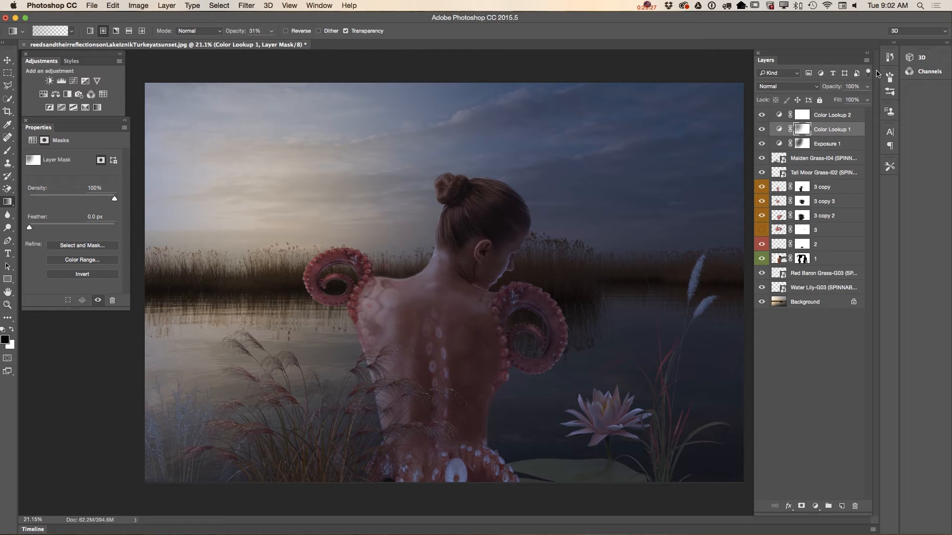
# Step: Mask the FallColors Color Lookup layer over the left sky, grasses and woman's back with black radial gradients at 31% opacity
pyautogui.hotkey('alt', ']')
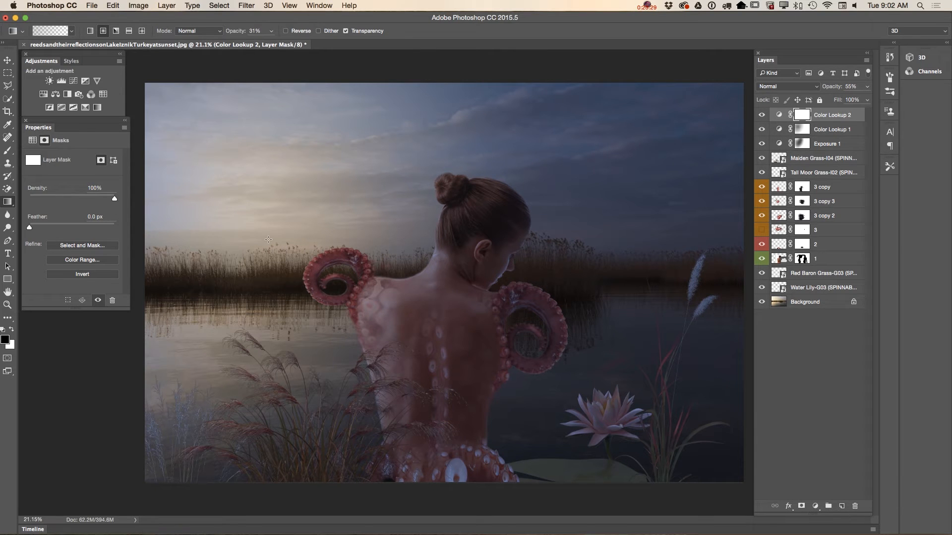
pyautogui.moveTo(229, 154); pyautogui.dragTo(359, 320)
pyautogui.moveTo(294, 197); pyautogui.dragTo(386, 375)
pyautogui.moveTo(252, 255); pyautogui.dragTo(402, 419)
pyautogui.moveTo(387, 129); pyautogui.dragTo(454, 346)
pyautogui.moveTo(447, 207); pyautogui.dragTo(488, 397)
pyautogui.moveTo(415, 353); pyautogui.dragTo(477, 473)
pyautogui.moveTo(316, 374); pyautogui.dragTo(426, 477)
pyautogui.moveTo(224, 352); pyautogui.dragTo(236, 376)
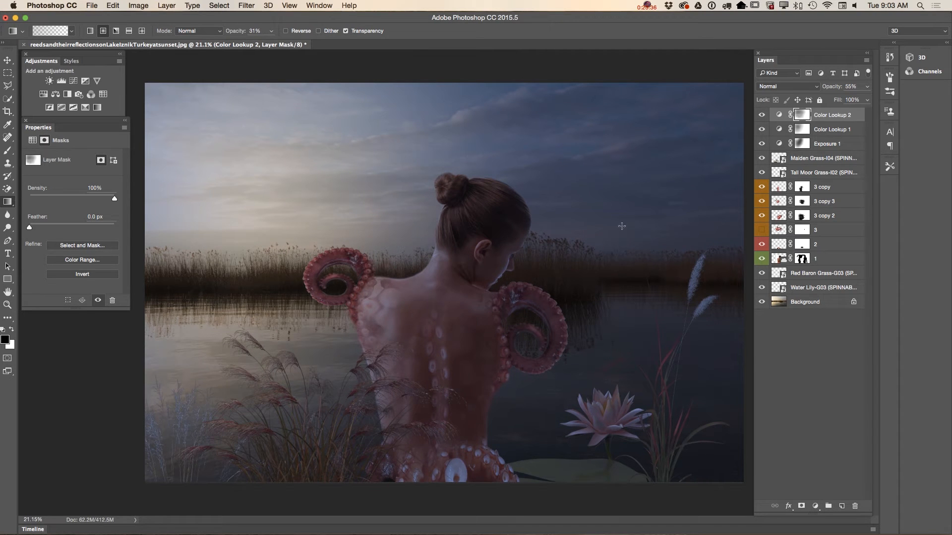
# Step: Restore part of the night tint on the Color Lookup 1 mask with white radial gradients at 8% opacity over the left side and woman
pyautogui.click(805, 130)
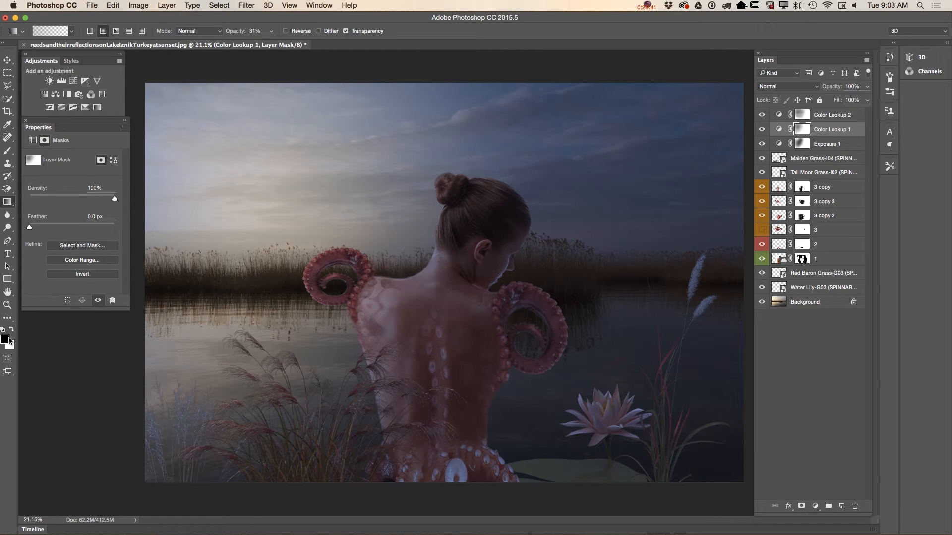
pyautogui.moveTo(8, 201); pyautogui.dragTo(40, 203)
pyautogui.click(11, 329)
pyautogui.click(271, 31)
pyautogui.moveTo(271, 43); pyautogui.dragTo(261, 46)
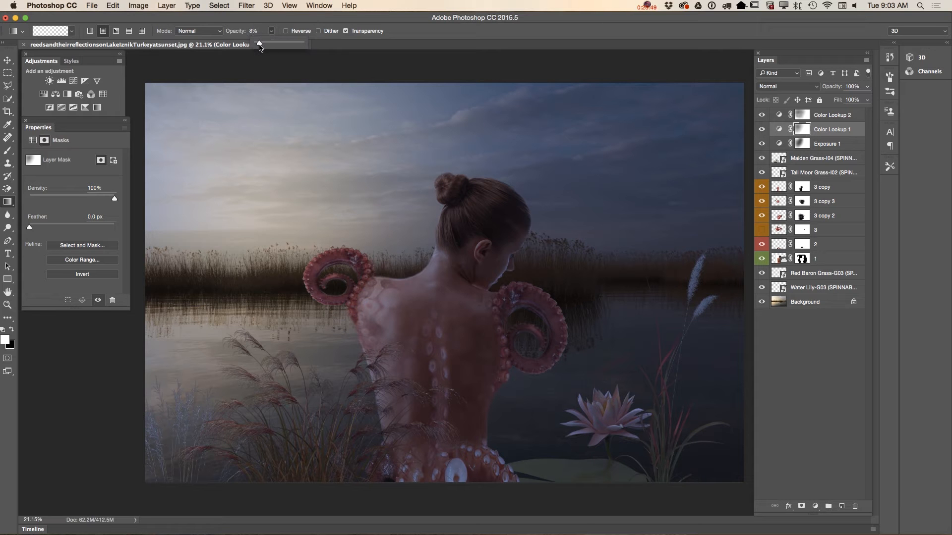
pyautogui.moveTo(254, 203); pyautogui.dragTo(311, 281)
pyautogui.moveTo(286, 189); pyautogui.dragTo(368, 332)
pyautogui.moveTo(327, 183); pyautogui.dragTo(418, 373)
pyautogui.moveTo(254, 225); pyautogui.dragTo(377, 420)
pyautogui.moveTo(261, 304); pyautogui.dragTo(384, 447)
pyautogui.moveTo(276, 408); pyautogui.dragTo(278, 451)
pyautogui.moveTo(168, 348); pyautogui.dragTo(327, 491)
pyautogui.moveTo(296, 228); pyautogui.dragTo(408, 415)
pyautogui.moveTo(270, 171); pyautogui.dragTo(415, 367)
pyautogui.moveTo(237, 255); pyautogui.dragTo(382, 394)
pyautogui.moveTo(201, 299); pyautogui.dragTo(379, 450)
pyautogui.moveTo(172, 339); pyautogui.dragTo(297, 442)
pyautogui.moveTo(270, 164); pyautogui.dragTo(404, 398)
pyautogui.moveTo(401, 126); pyautogui.dragTo(449, 256)
pyautogui.moveTo(453, 148); pyautogui.dragTo(518, 280)
pyautogui.moveTo(332, 317); pyautogui.dragTo(403, 393)
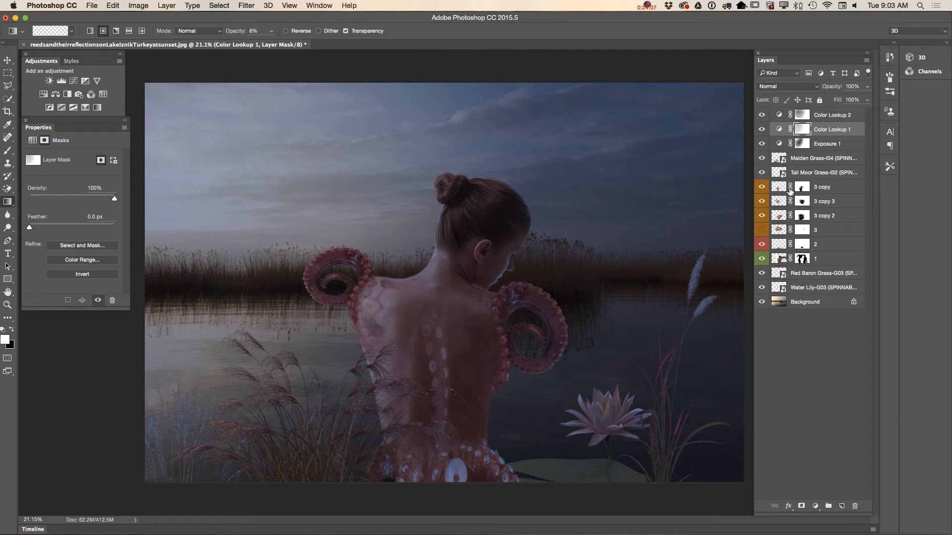
# Step: Lower the opacity of the Color Lookup 1 layer to 86%
pyautogui.click(866, 88)
pyautogui.moveTo(866, 98)
pyautogui.mouseDown()
pyautogui.moveTo(851, 104)
pyautogui.moveTo(859, 102)
pyautogui.mouseUp()
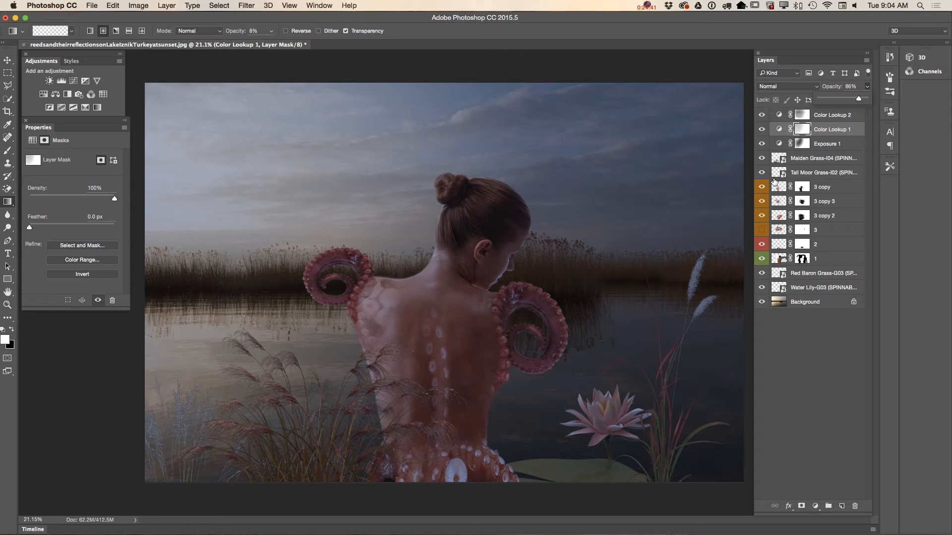
pyautogui.click(801, 131)
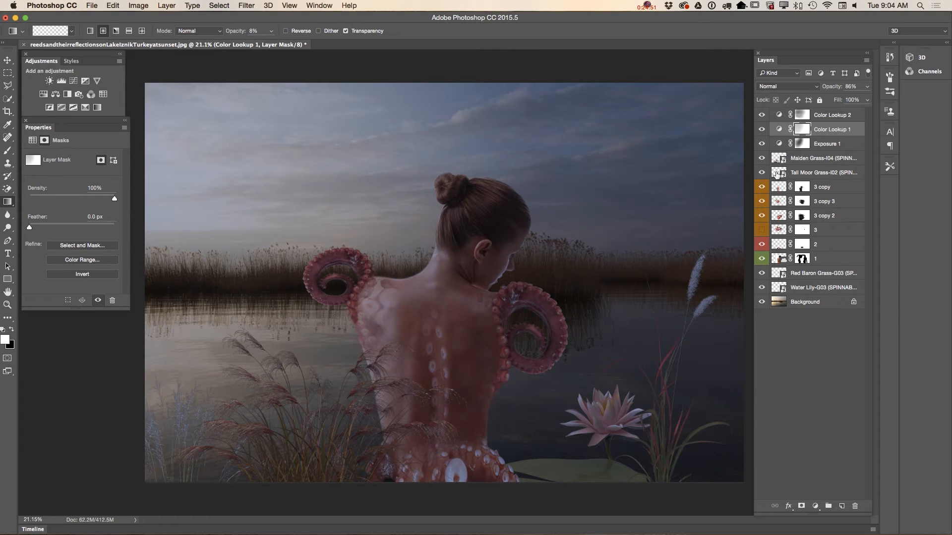
# Step: Brighten the water lily by drawing a small black radial gradient at 10% opacity on the Color Lookup 1 mask
pyautogui.click(803, 131)
pyautogui.moveTo(8, 205); pyautogui.dragTo(40, 209)
pyautogui.press('x')
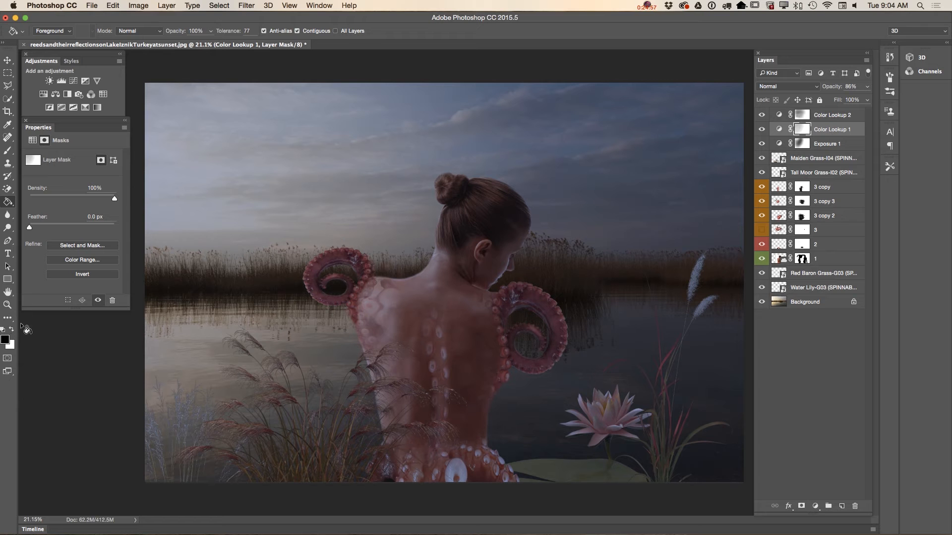
pyautogui.click(208, 31)
pyautogui.click(168, 43)
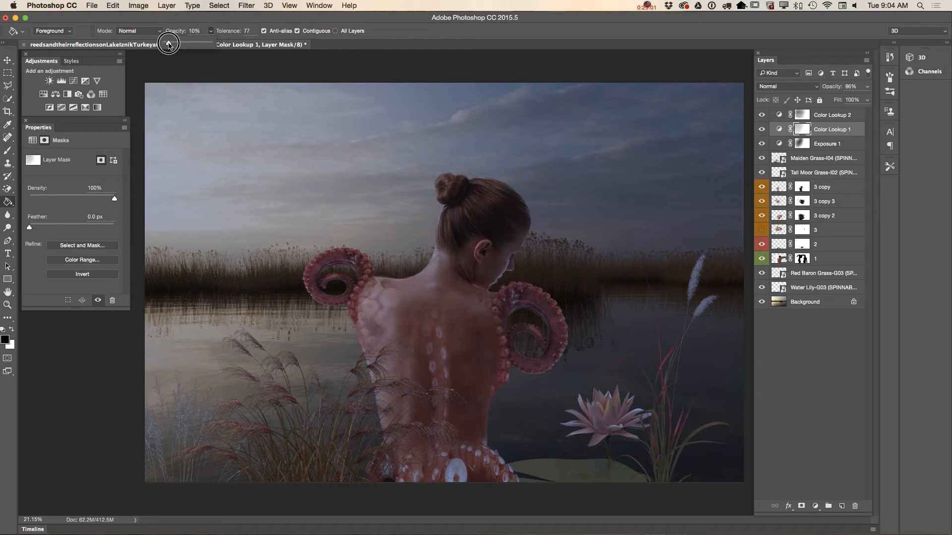
pyautogui.click(8, 204)
pyautogui.moveTo(9, 205); pyautogui.dragTo(47, 194)
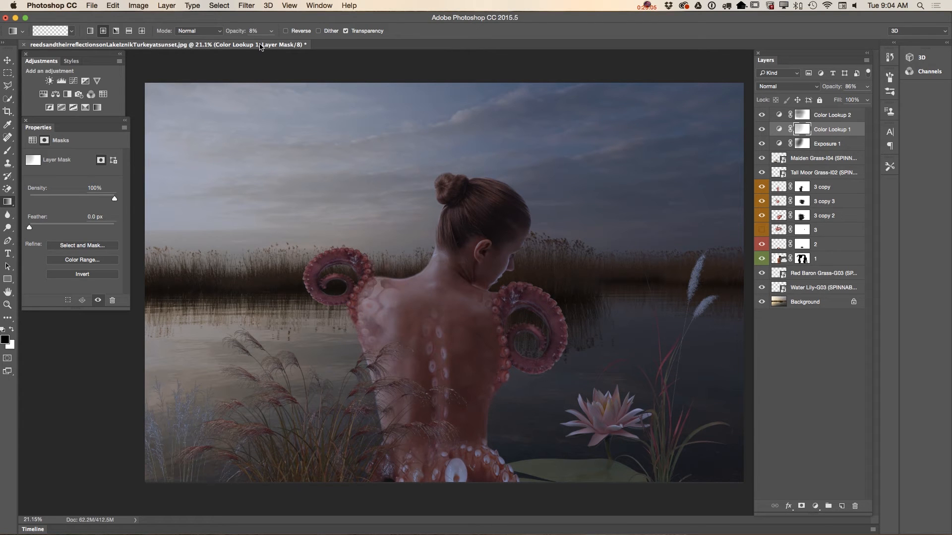
pyautogui.click(272, 31)
pyautogui.moveTo(268, 42); pyautogui.dragTo(272, 45)
pyautogui.moveTo(607, 414)
pyautogui.mouseDown()
pyautogui.moveTo(604, 438)
pyautogui.moveTo(607, 415)
pyautogui.moveTo(612, 426)
pyautogui.moveTo(615, 413)
pyautogui.moveTo(613, 434)
pyautogui.moveTo(618, 420)
pyautogui.moveTo(607, 432)
pyautogui.mouseUp()
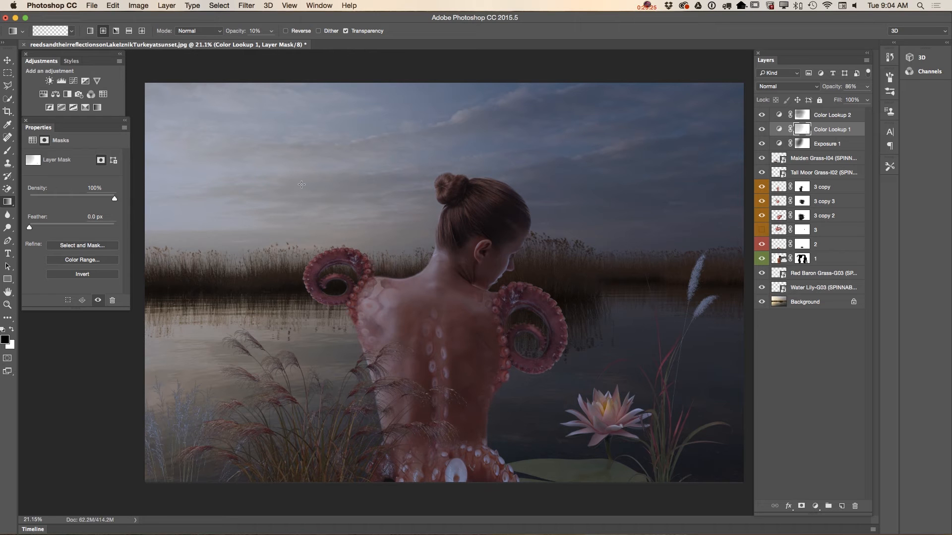
# Step: Soften the night tint over the right sky, reeds and water with black radial gradients at 5% opacity on the Color Lookup 1 mask
pyautogui.click(271, 33)
pyautogui.moveTo(267, 43); pyautogui.dragTo(268, 44)
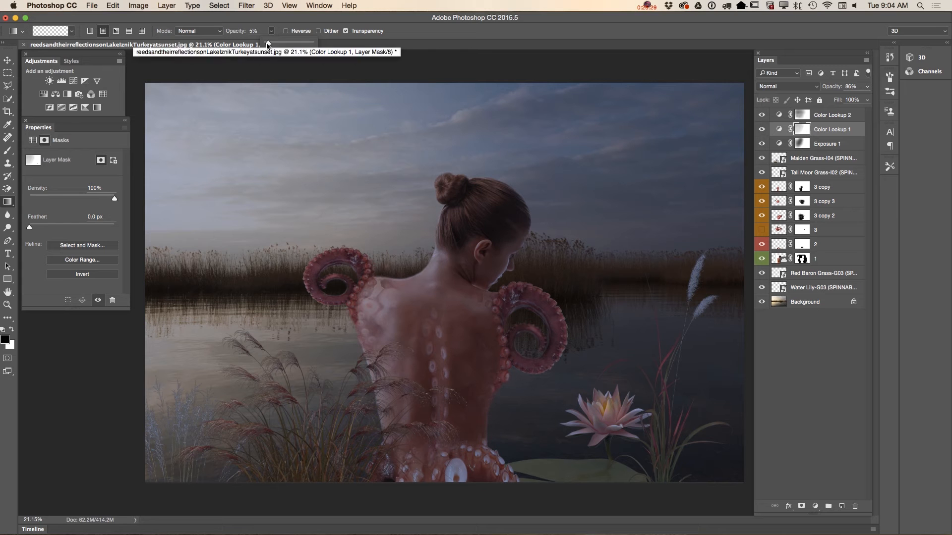
pyautogui.moveTo(673, 126); pyautogui.dragTo(577, 225)
pyautogui.moveTo(570, 144); pyautogui.dragTo(440, 282)
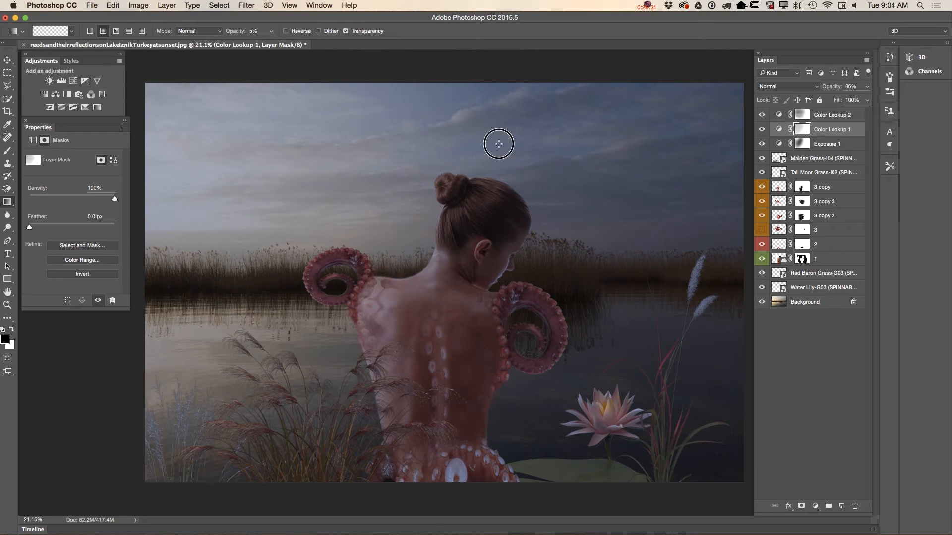
pyautogui.moveTo(730, 212); pyautogui.dragTo(635, 412)
pyautogui.moveTo(704, 335); pyautogui.dragTo(605, 407)
pyautogui.moveTo(640, 288); pyautogui.dragTo(523, 455)
pyautogui.moveTo(589, 284); pyautogui.dragTo(568, 372)
# Step: Duplicate the whole image as a new document and enlarge its view to about 21%
pyautogui.click(138, 8)
pyautogui.click(159, 144)
pyautogui.click(590, 240)
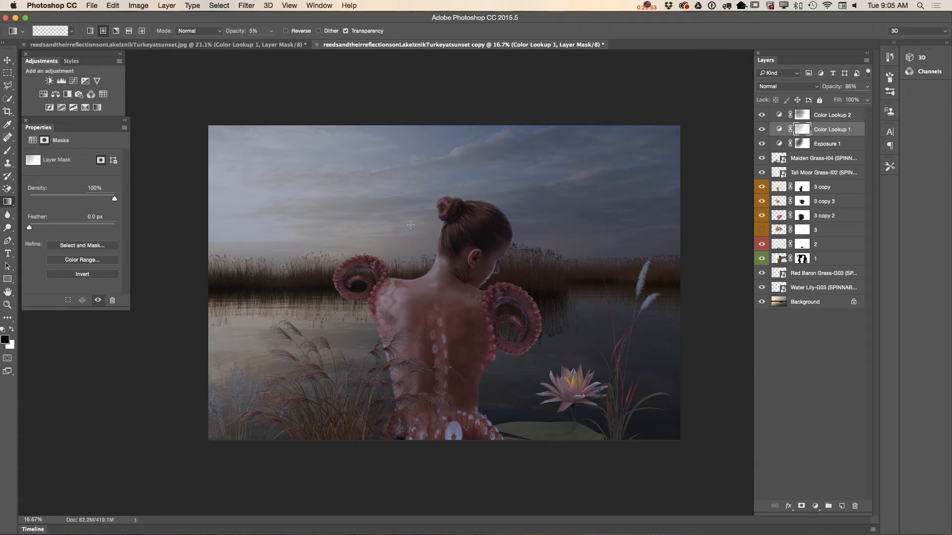
pyautogui.click(7, 305)
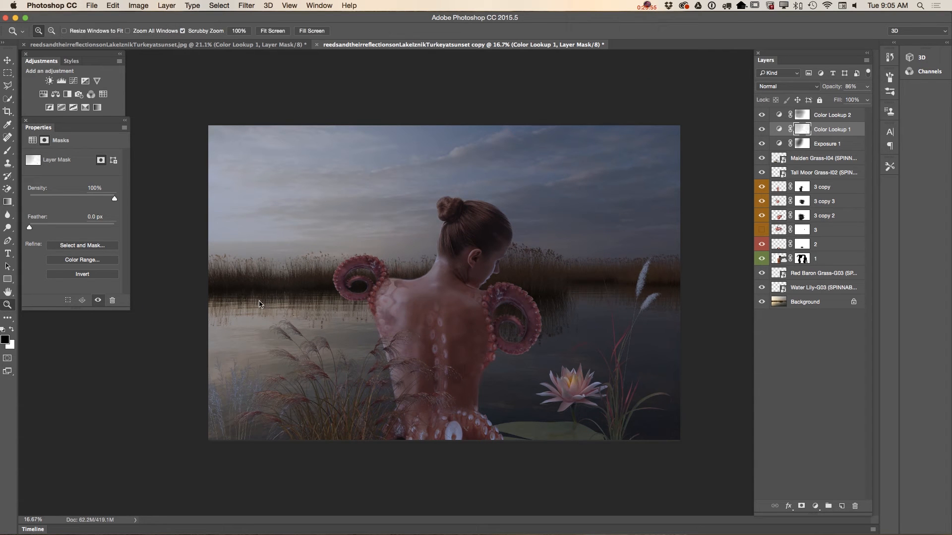
pyautogui.click(536, 336)
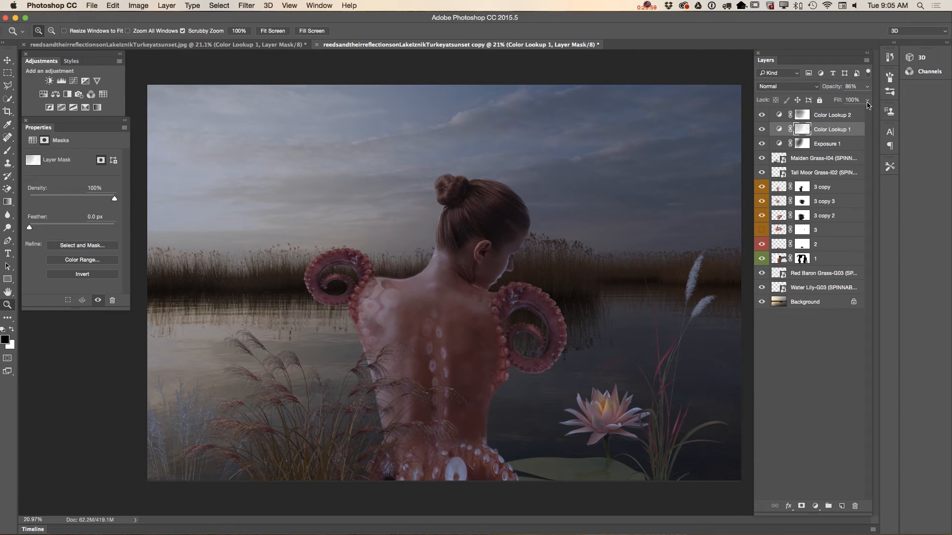
# Step: Merge the copy's visible layers into the Background and delete the leftover hidden layer 3
pyautogui.click(867, 60)
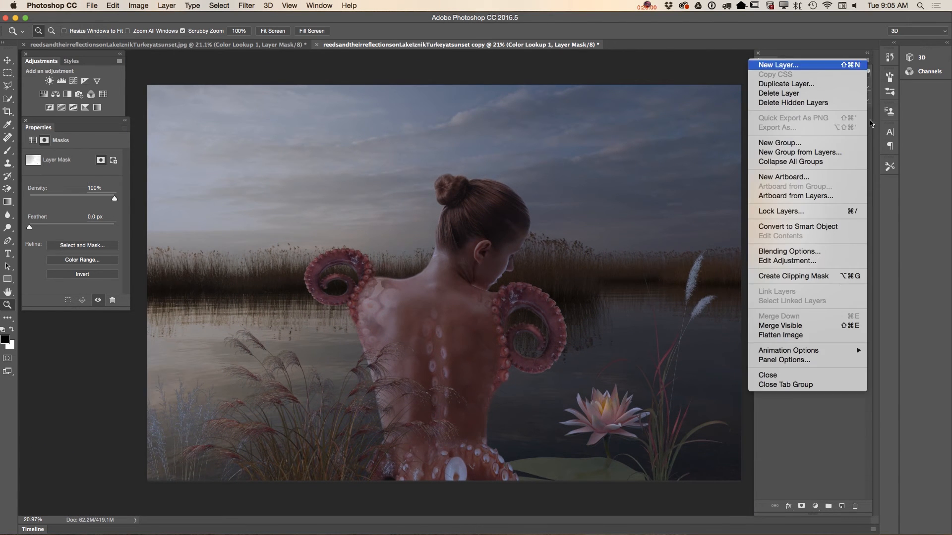
pyautogui.click(820, 328)
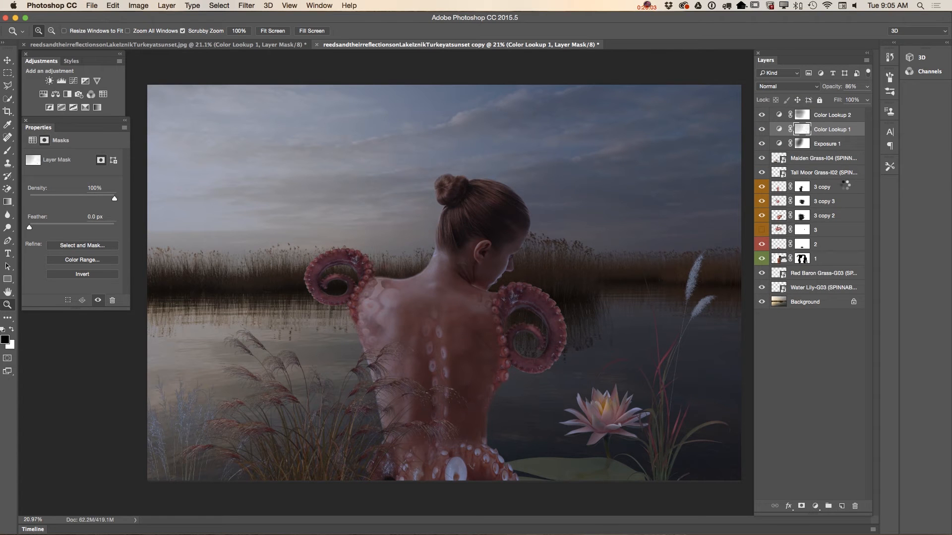
pyautogui.moveTo(830, 112); pyautogui.dragTo(856, 506)
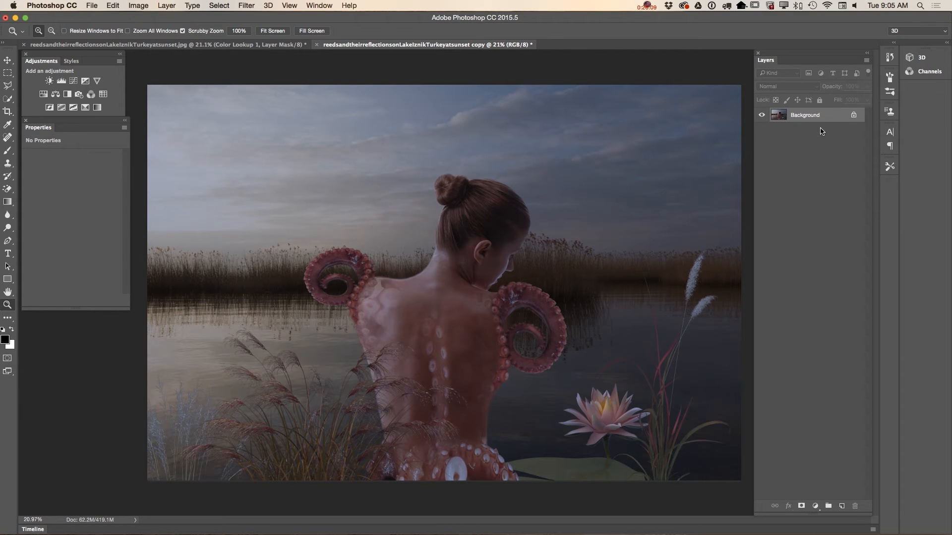
# Step: Duplicate the Background layer and open the copy in the Camera Raw Filter
pyautogui.moveTo(842, 115); pyautogui.dragTo(841, 506)
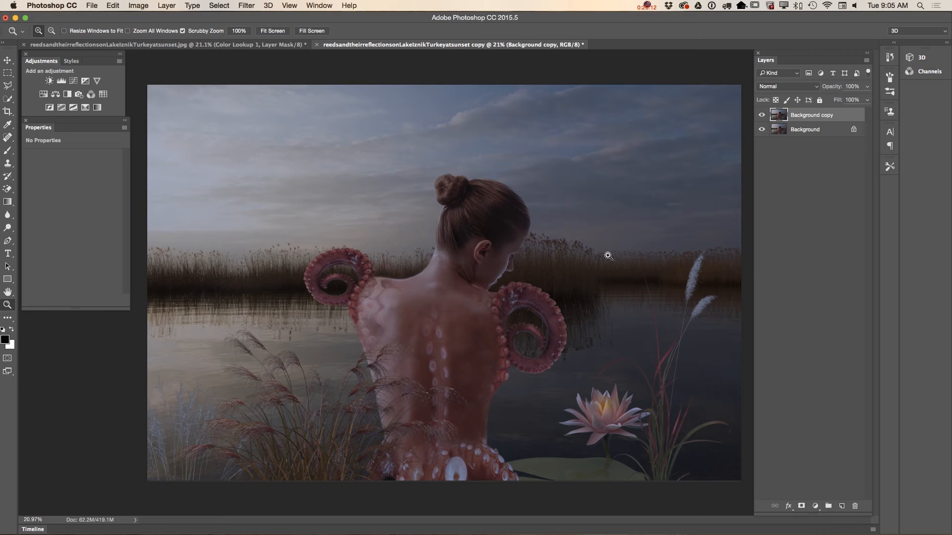
pyautogui.click(239, 8)
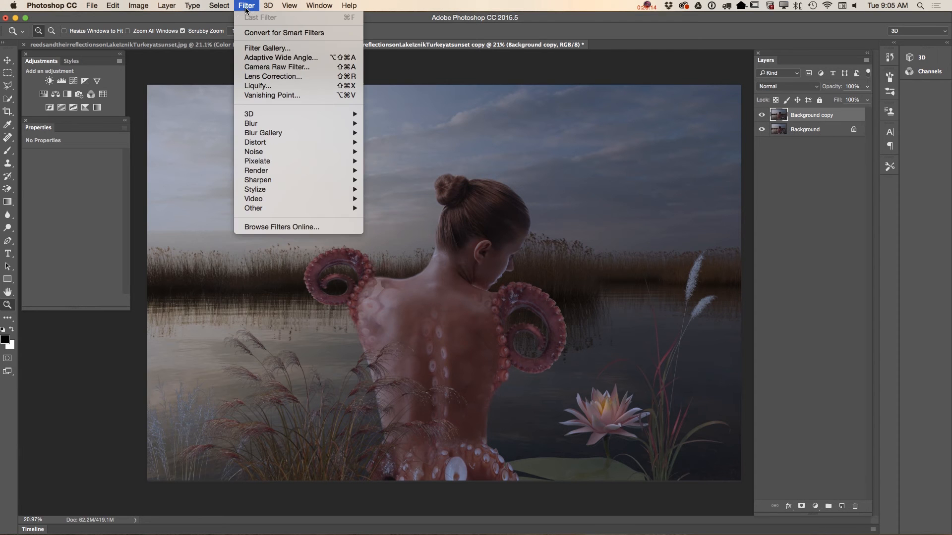
pyautogui.click(288, 67)
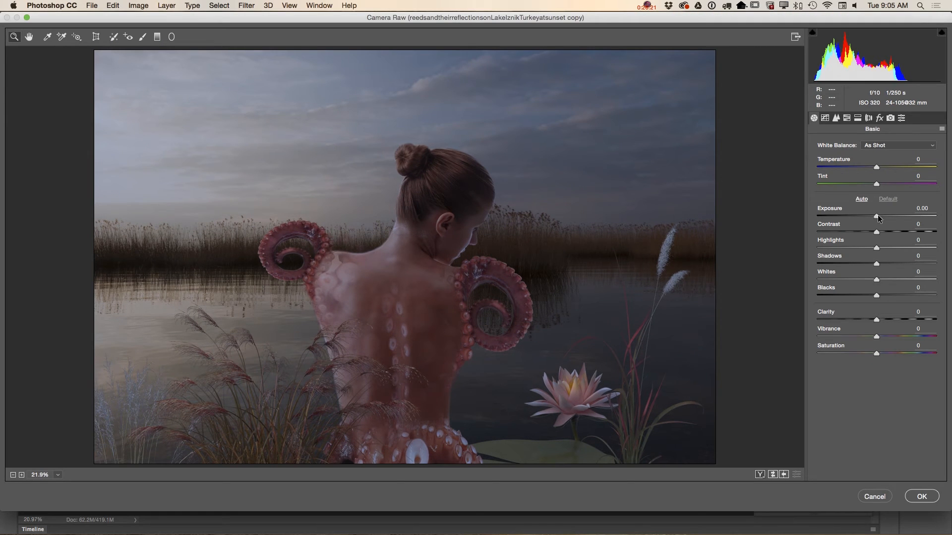
# Step: Adjust the basic tonal settings in Camera Raw and reduce Clarity slightly below zero
pyautogui.moveTo(877, 215); pyautogui.dragTo(876, 293)
pyautogui.click(867, 320)
pyautogui.moveTo(862, 321); pyautogui.dragTo(870, 320)
# Step: Reduce the image's noise in Camera Raw with Luminance 35, Luminance Contrast 36 and Color 38
pyautogui.click(835, 119)
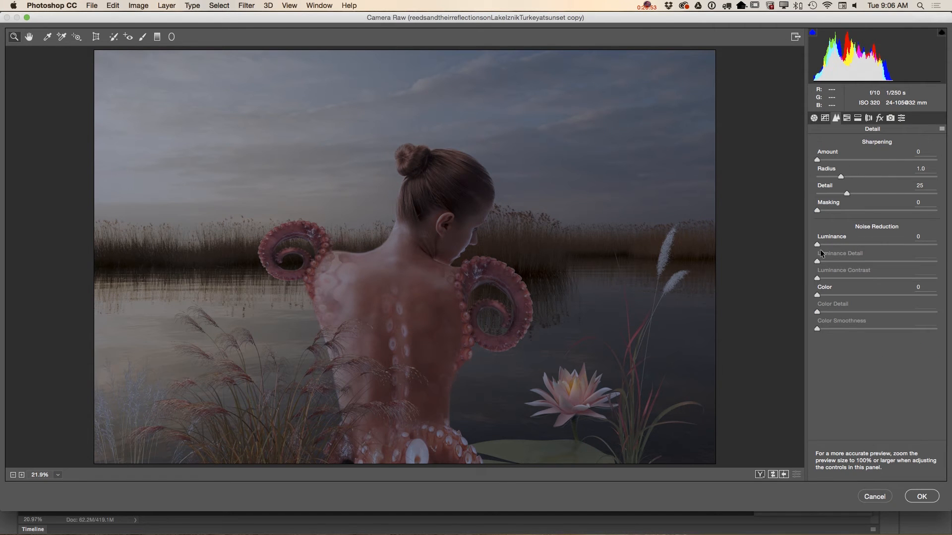
pyautogui.moveTo(817, 245); pyautogui.dragTo(859, 245)
pyautogui.moveTo(842, 281); pyautogui.dragTo(857, 302)
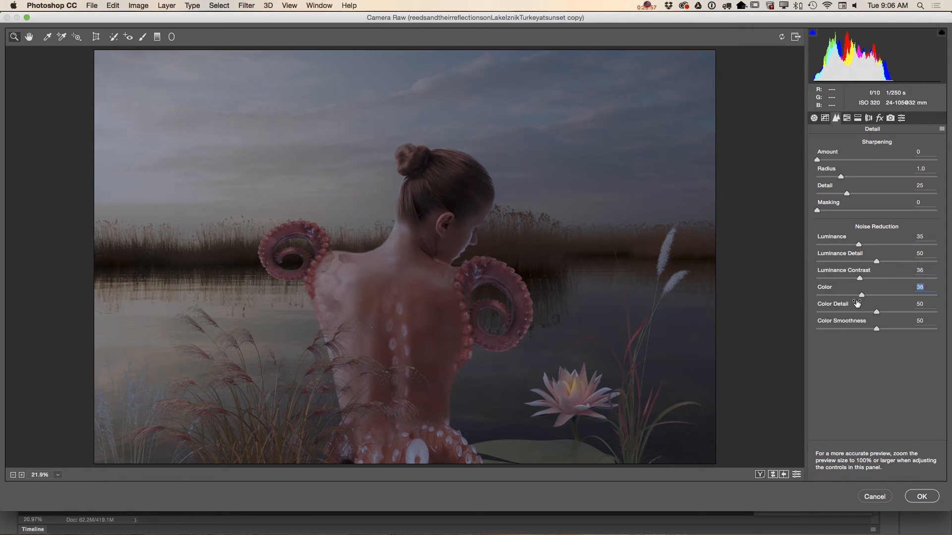
# Step: Fine-tune the parametric tone curve, then apply the Camera Raw edits and compare the layer with the original
pyautogui.click(825, 118)
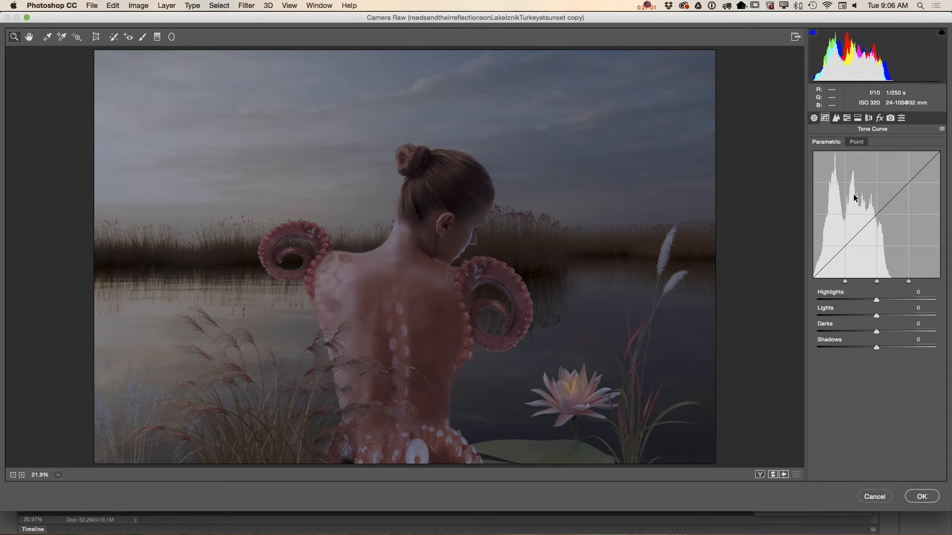
pyautogui.moveTo(877, 301); pyautogui.dragTo(879, 333)
pyautogui.click(922, 496)
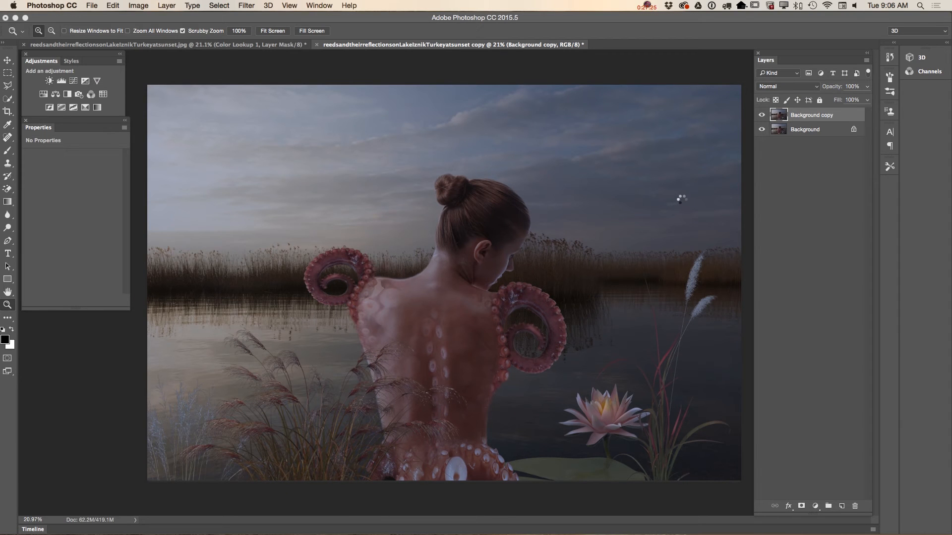
pyautogui.click(760, 113)
pyautogui.click(762, 116)
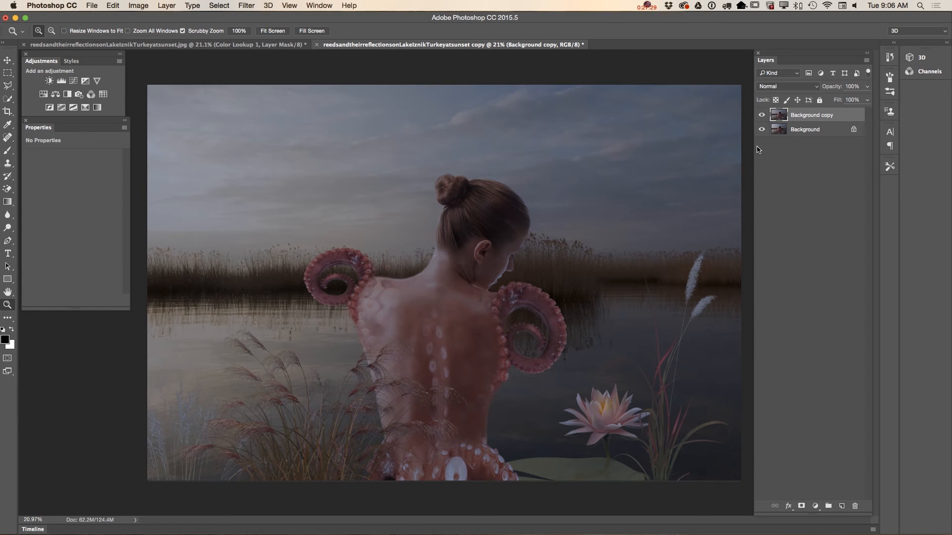
# Step: Duplicate the Background copy layer and set the Dodge tool to Highlights at 3% exposure with a 55 px brush
pyautogui.moveTo(536, 396); pyautogui.dragTo(555, 404)
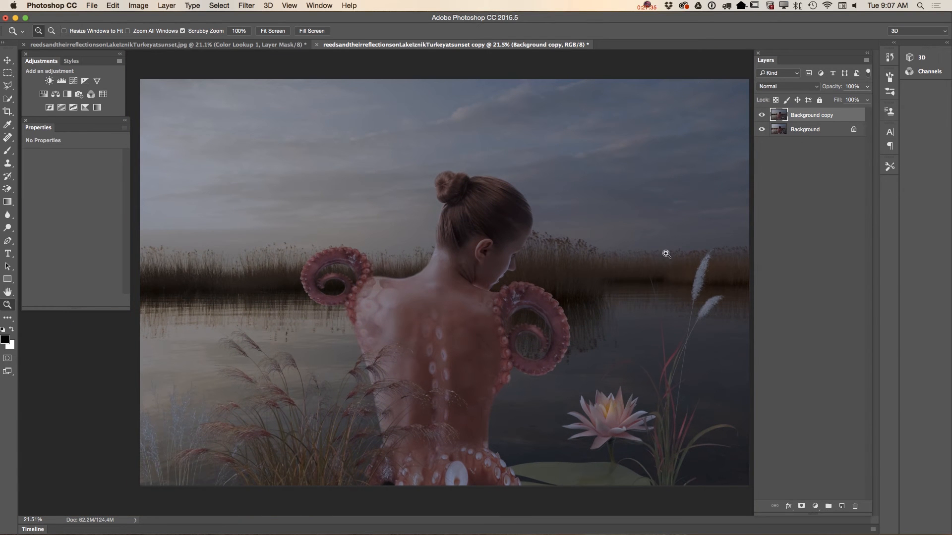
pyautogui.moveTo(823, 117); pyautogui.dragTo(843, 506)
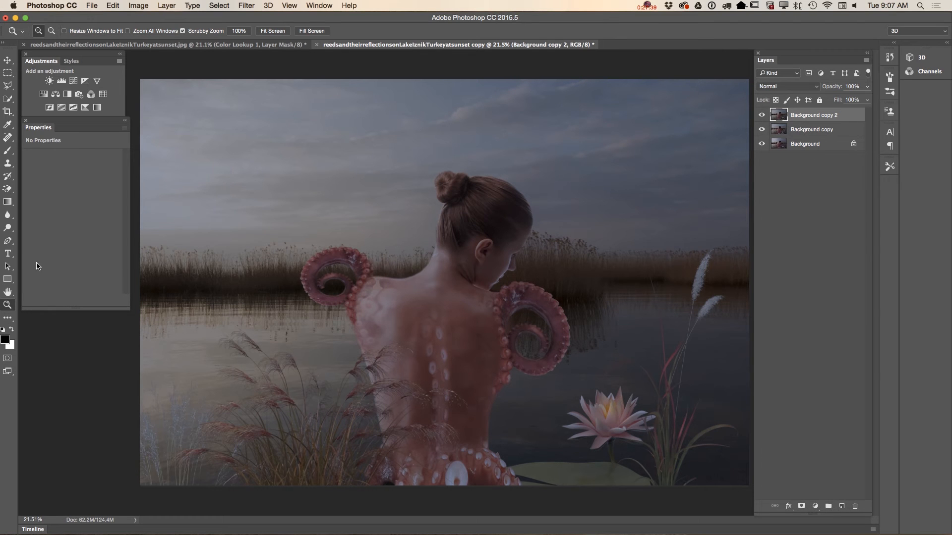
pyautogui.moveTo(7, 228); pyautogui.dragTo(44, 227)
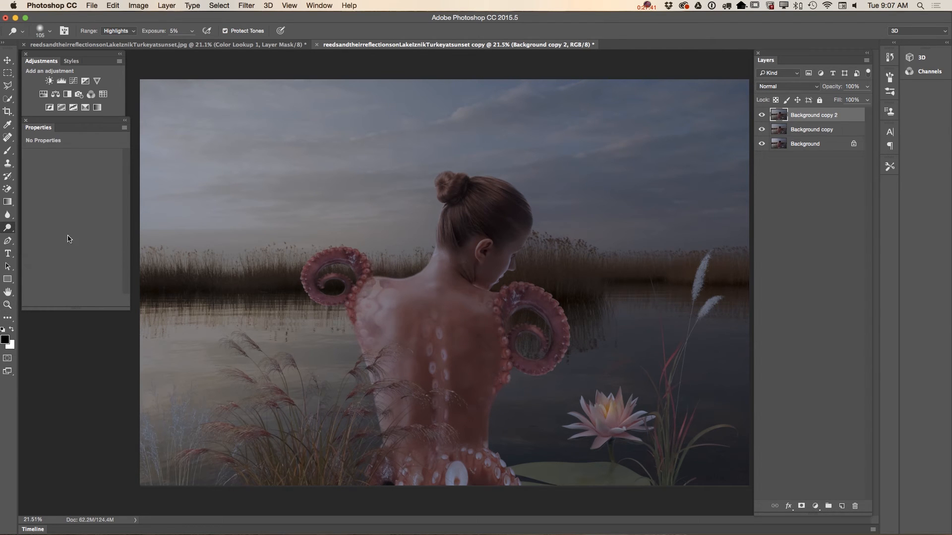
pyautogui.click(192, 32)
pyautogui.moveTo(190, 47); pyautogui.dragTo(165, 31)
pyautogui.write('3')
pyautogui.rightClick(426, 276)
pyautogui.moveTo(496, 300); pyautogui.dragTo(492, 299)
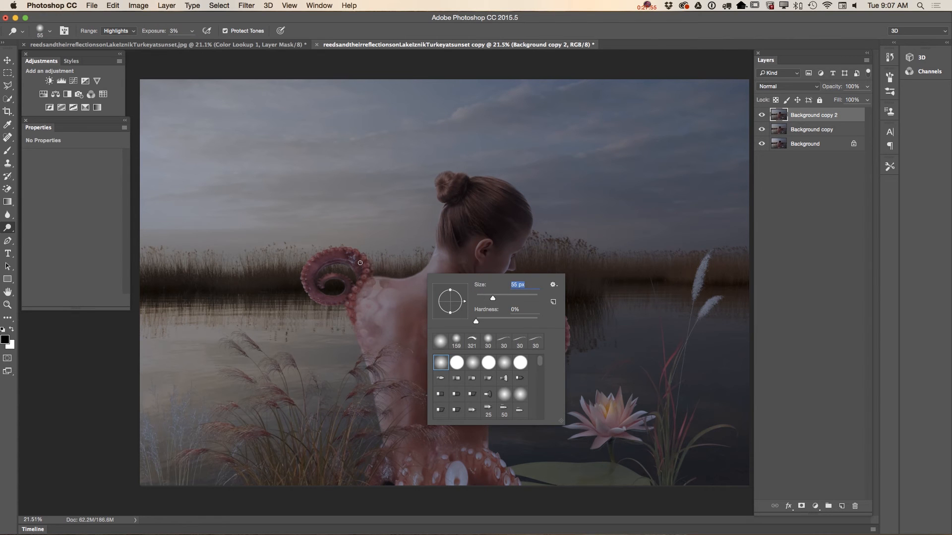
# Step: Dodge highlights along the woman's shoulder tentacles and the lotus centre, ending with the exposure at 3%
pyautogui.moveTo(361, 285)
pyautogui.mouseDown()
pyautogui.moveTo(363, 275)
pyautogui.moveTo(357, 289)
pyautogui.mouseUp()
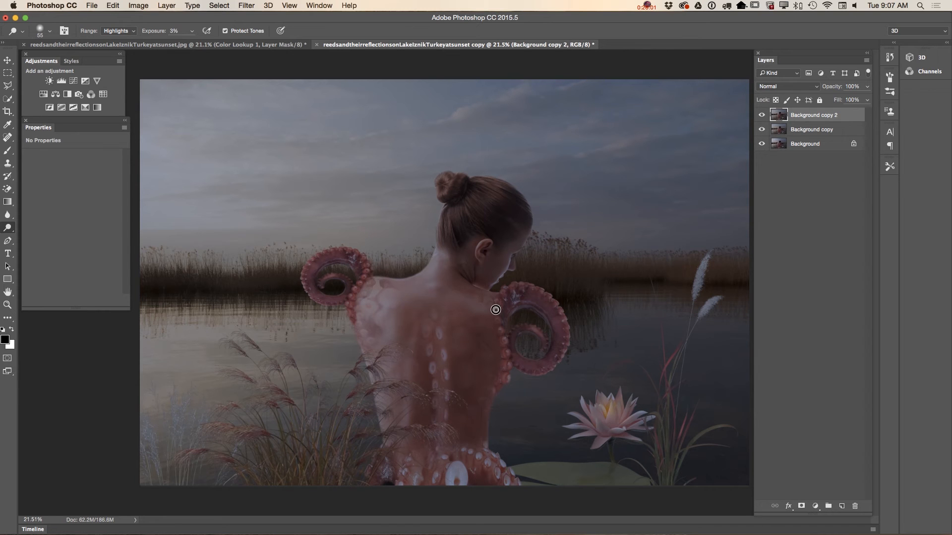
pyautogui.click(193, 31)
pyautogui.moveTo(197, 47); pyautogui.dragTo(195, 44)
pyautogui.click(358, 284)
pyautogui.moveTo(604, 409); pyautogui.dragTo(615, 418)
pyautogui.click(191, 31)
pyautogui.moveTo(191, 44); pyautogui.dragTo(187, 44)
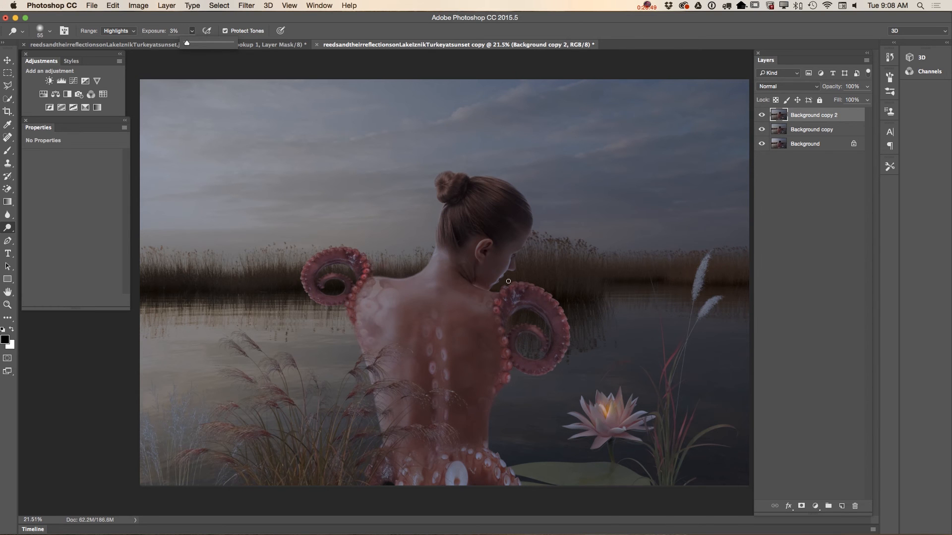
# Step: Enlarge the dodge brush to 78 px and brighten the lotus petals
pyautogui.rightClick(589, 412)
pyautogui.moveTo(672, 409); pyautogui.dragTo(675, 409)
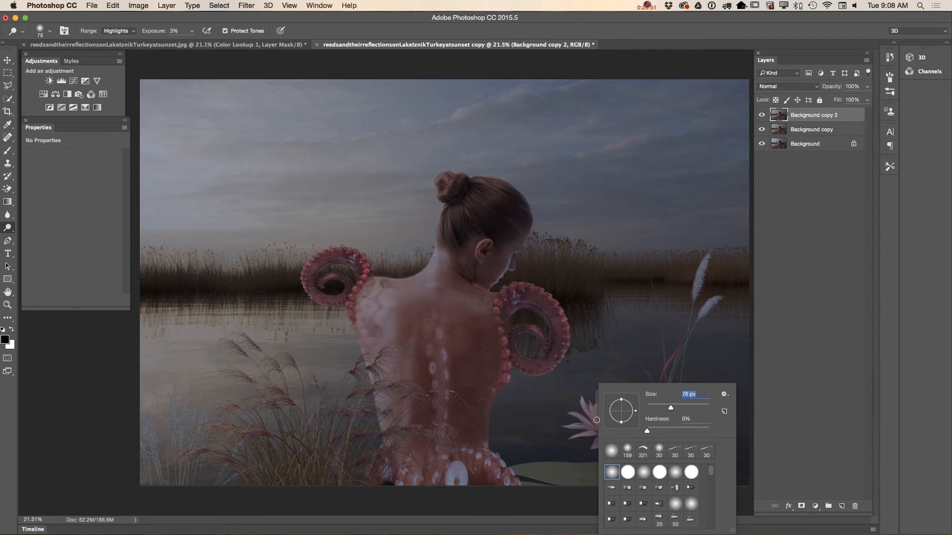
pyautogui.click(590, 417)
pyautogui.moveTo(612, 409)
pyautogui.mouseDown()
pyautogui.moveTo(626, 425)
pyautogui.moveTo(623, 415)
pyautogui.moveTo(614, 438)
pyautogui.moveTo(597, 416)
pyautogui.moveTo(598, 433)
pyautogui.mouseUp()
pyautogui.moveTo(590, 432); pyautogui.dragTo(592, 434)
pyautogui.moveTo(577, 430)
pyautogui.mouseDown()
pyautogui.moveTo(595, 431)
pyautogui.moveTo(606, 447)
pyautogui.moveTo(601, 416)
pyautogui.moveTo(587, 414)
pyautogui.moveTo(603, 421)
pyautogui.mouseUp()
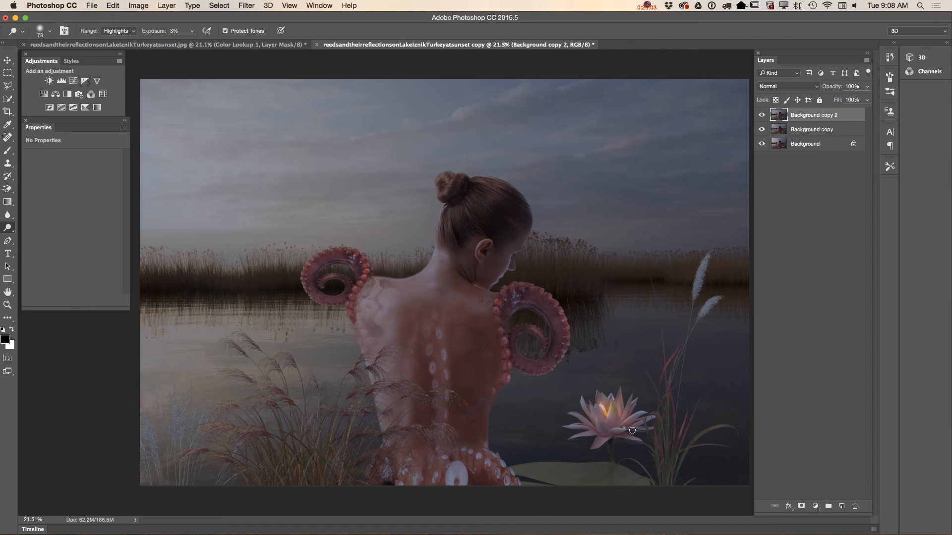
# Step: Add an Exposure adjustment layer with Exposure -0.47, Gamma Correction 0.92 and 87% opacity
pyautogui.click(86, 81)
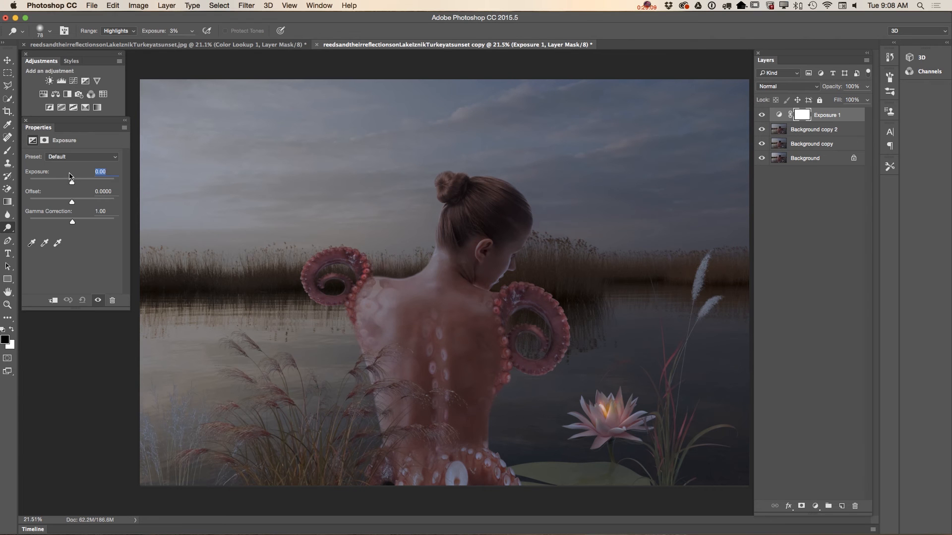
pyautogui.moveTo(73, 183)
pyautogui.mouseDown()
pyautogui.moveTo(60, 182)
pyautogui.moveTo(71, 183)
pyautogui.mouseUp()
pyautogui.moveTo(73, 224); pyautogui.dragTo(75, 224)
pyautogui.moveTo(72, 184); pyautogui.dragTo(69, 183)
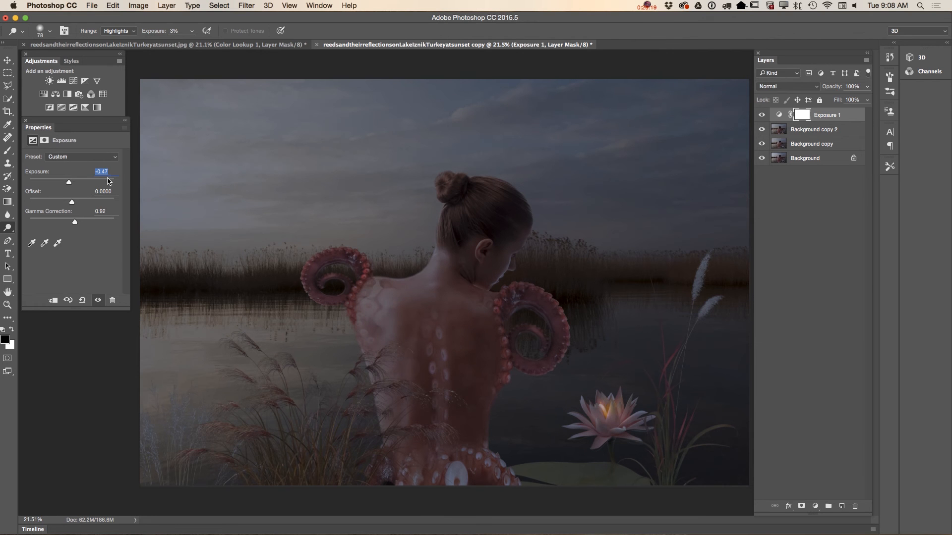
pyautogui.click(867, 87)
pyautogui.moveTo(867, 100)
pyautogui.mouseDown()
pyautogui.moveTo(845, 98)
pyautogui.moveTo(860, 102)
pyautogui.mouseUp()
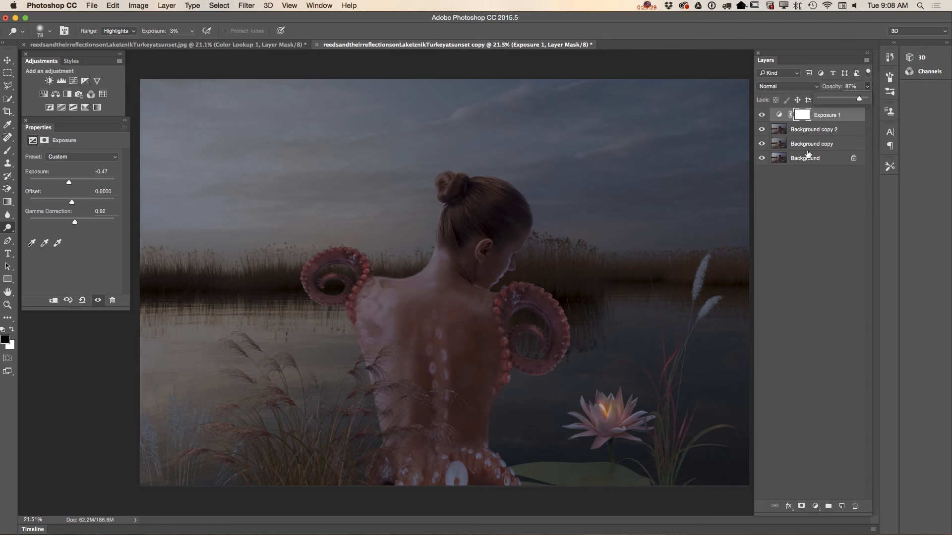
# Step: Hide the Background and Background copy layers and merge the visible layers into Background copy 2
pyautogui.click(762, 159)
pyautogui.click(762, 143)
pyautogui.click(867, 60)
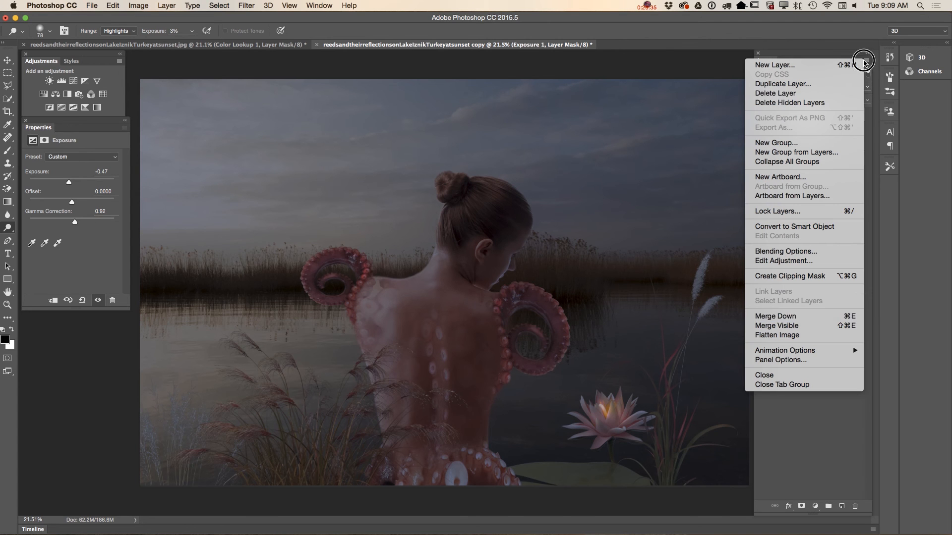
pyautogui.click(799, 325)
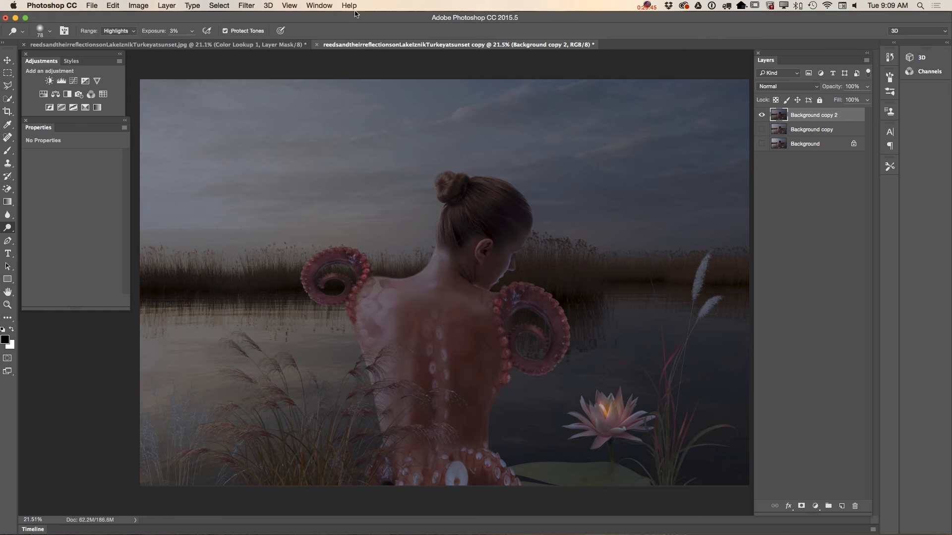
# Step: Show the Libraries panel with the saved graphics
pyautogui.click(319, 6)
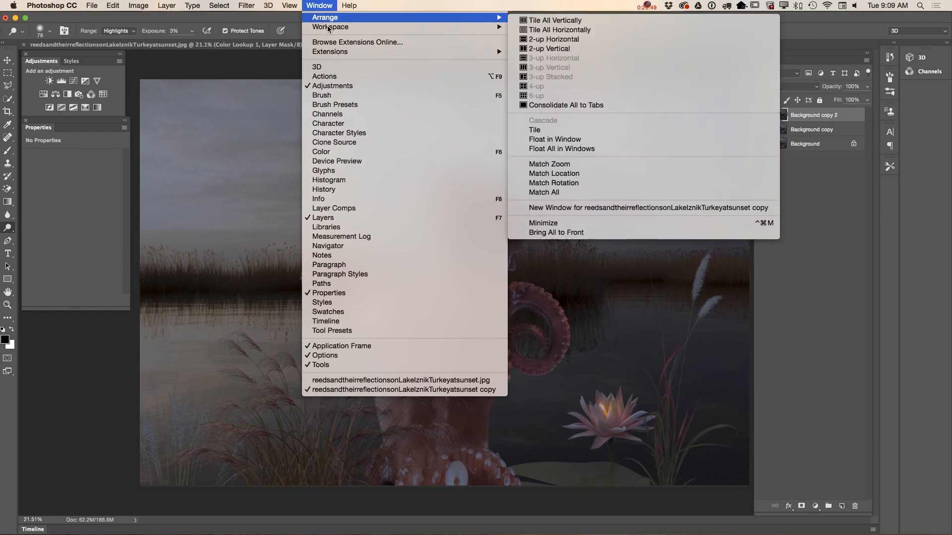
pyautogui.click(346, 236)
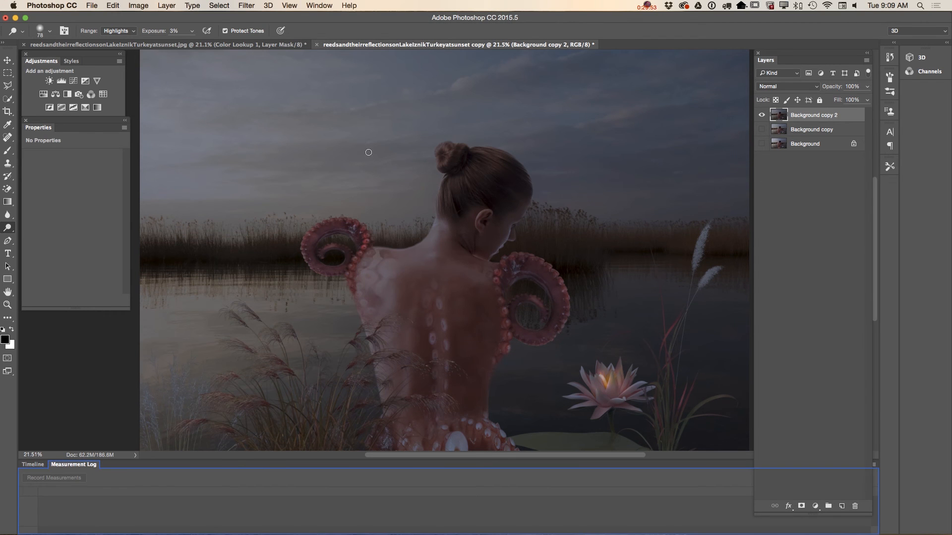
pyautogui.click(310, 6)
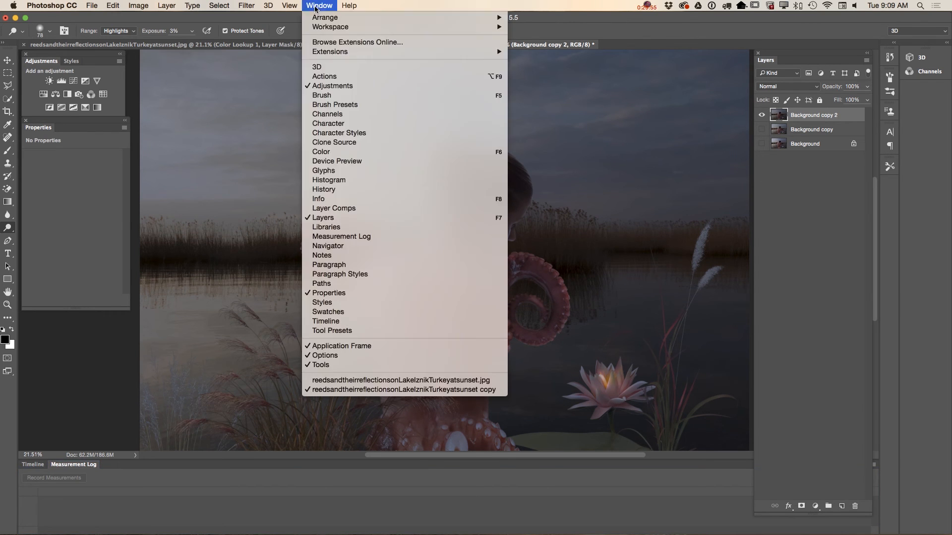
pyautogui.click(332, 227)
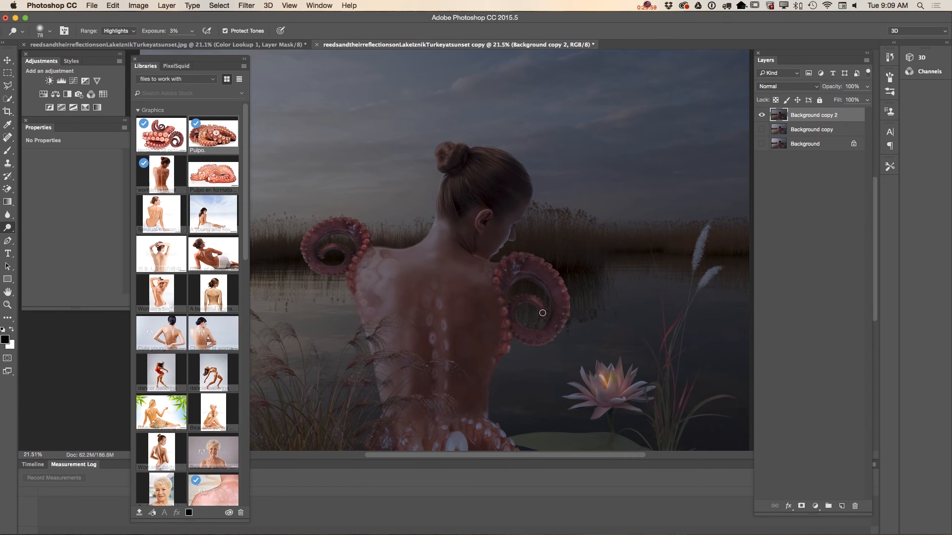
pyautogui.click(316, 5)
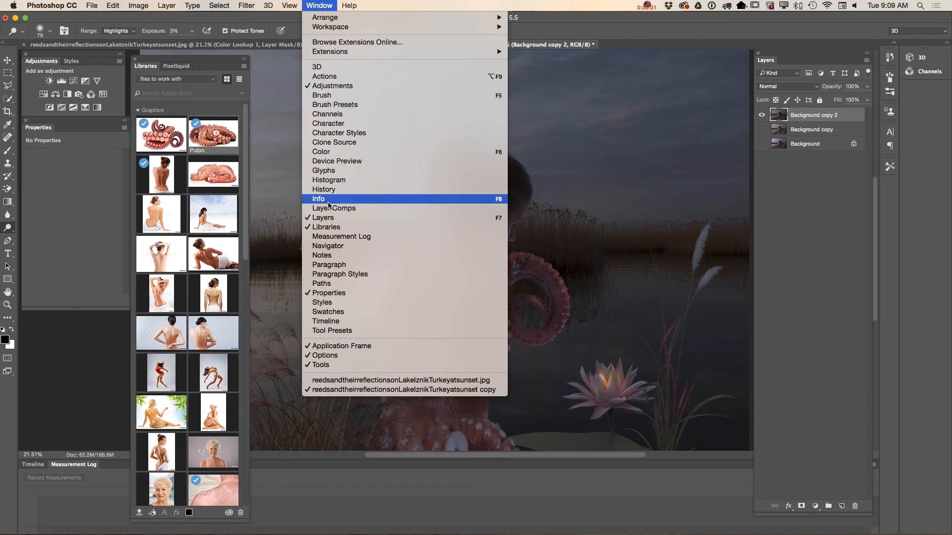
pyautogui.click(339, 238)
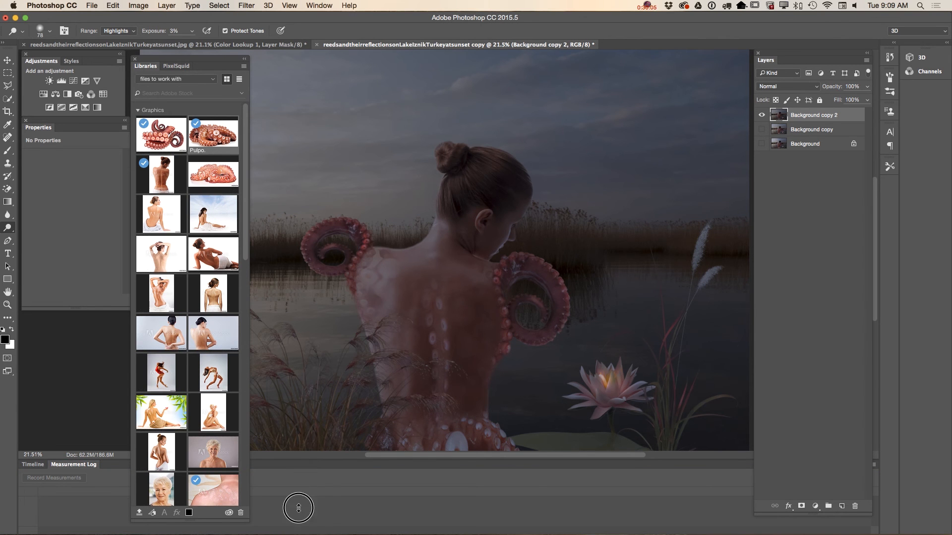
# Step: Place the tentacles of octopus graphic from the library over the woman's head at 100% scale
pyautogui.press('z')
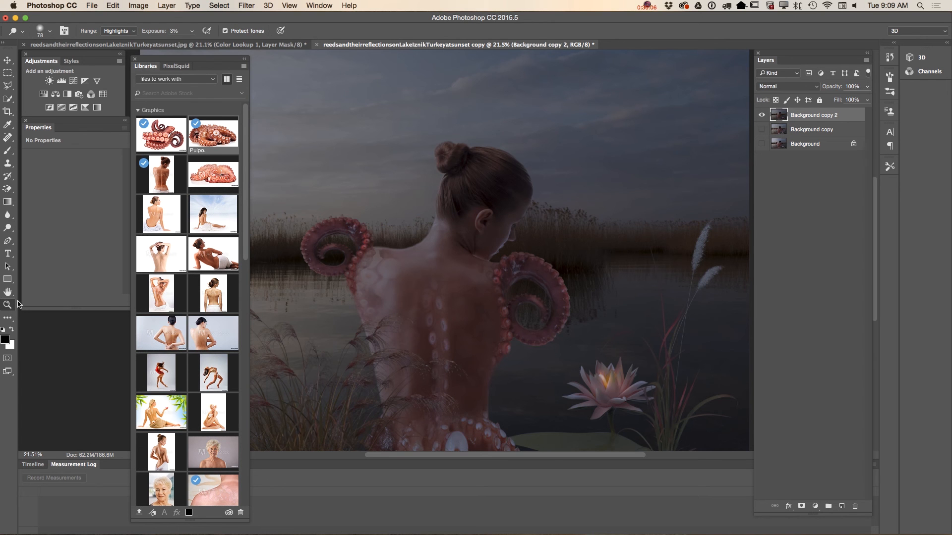
pyautogui.moveTo(539, 319); pyautogui.dragTo(518, 319)
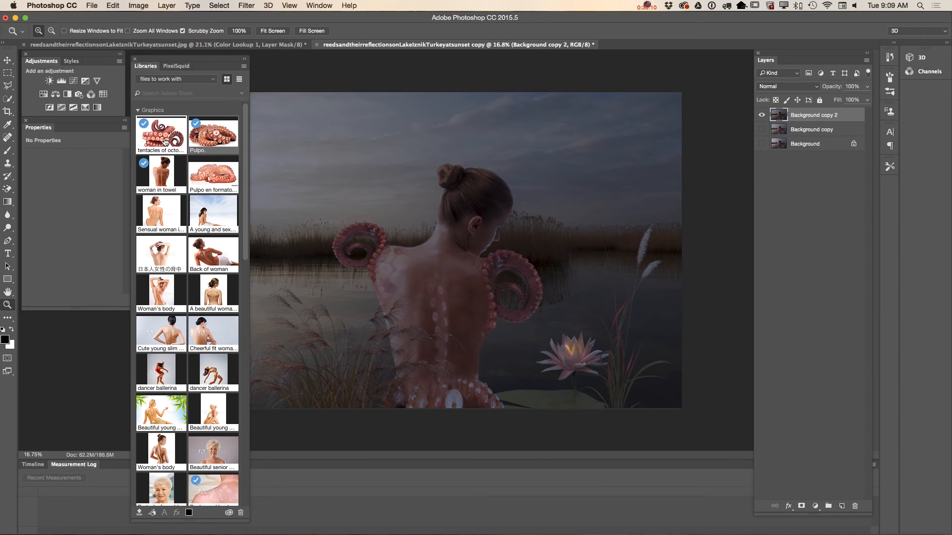
pyautogui.moveTo(162, 141); pyautogui.dragTo(465, 190)
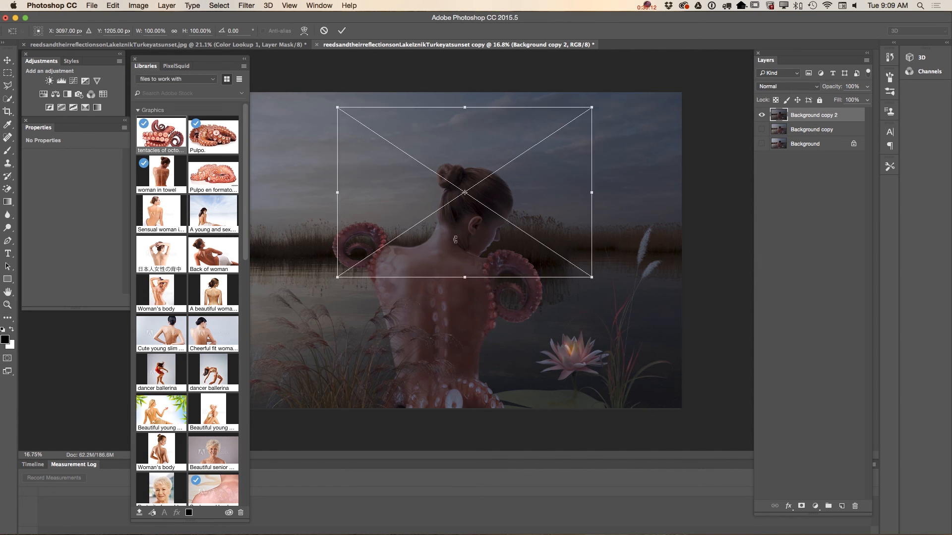
pyautogui.click(342, 31)
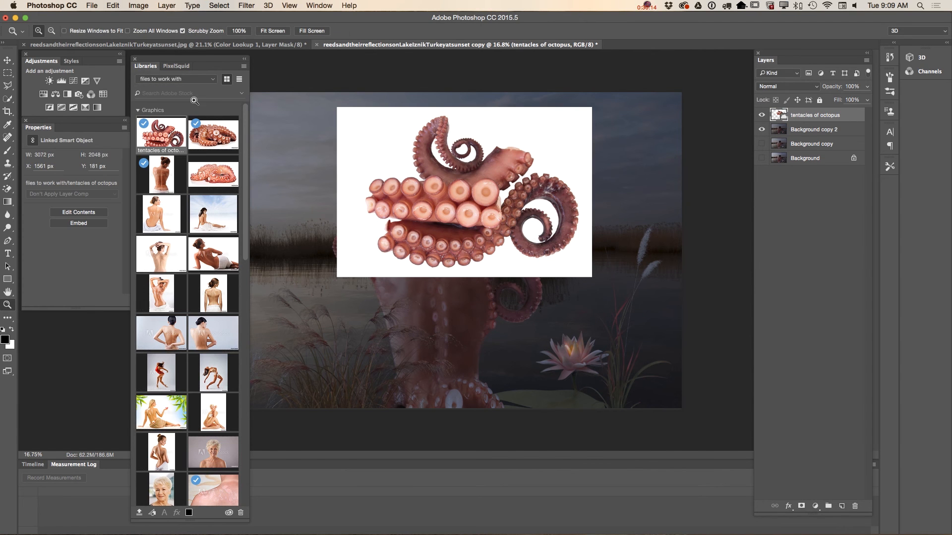
# Step: Rasterize the placed tentacles and erase their surrounding white background with the Magic Eraser at tolerance 32
pyautogui.click(8, 191)
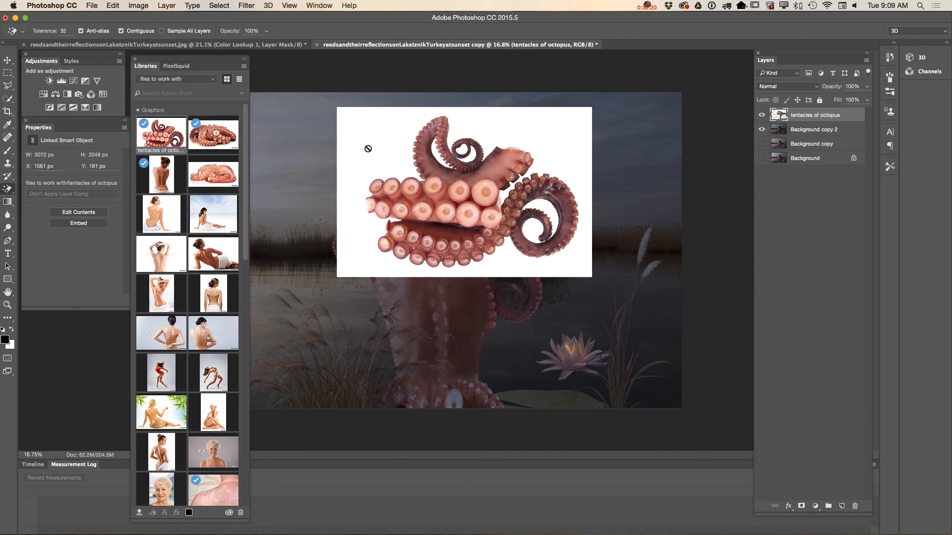
pyautogui.click(383, 168)
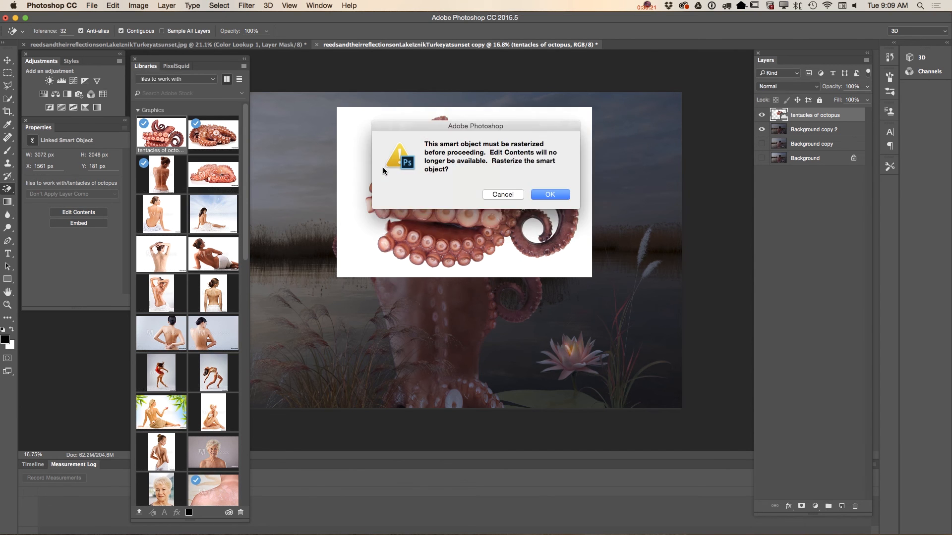
pyautogui.click(550, 195)
pyautogui.click(551, 153)
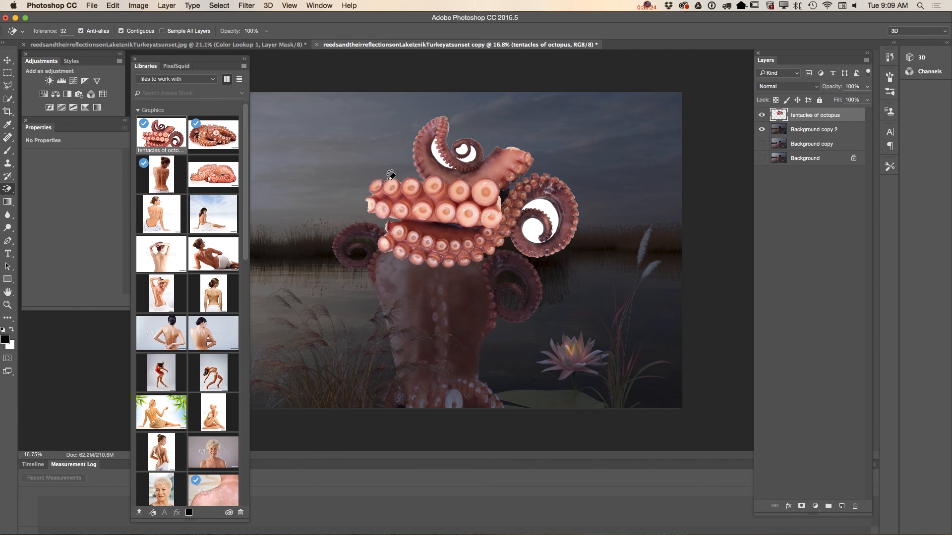
# Step: Erase the leftover white areas inside the curled tentacles above and beside the head with the Magic Eraser at tolerance 32
pyautogui.click(7, 305)
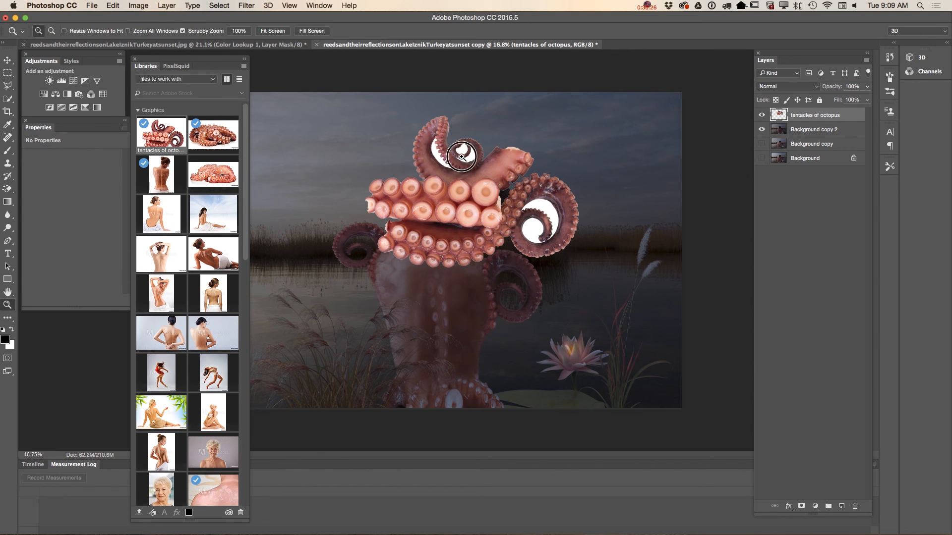
pyautogui.moveTo(451, 146); pyautogui.dragTo(536, 149)
pyautogui.click(9, 189)
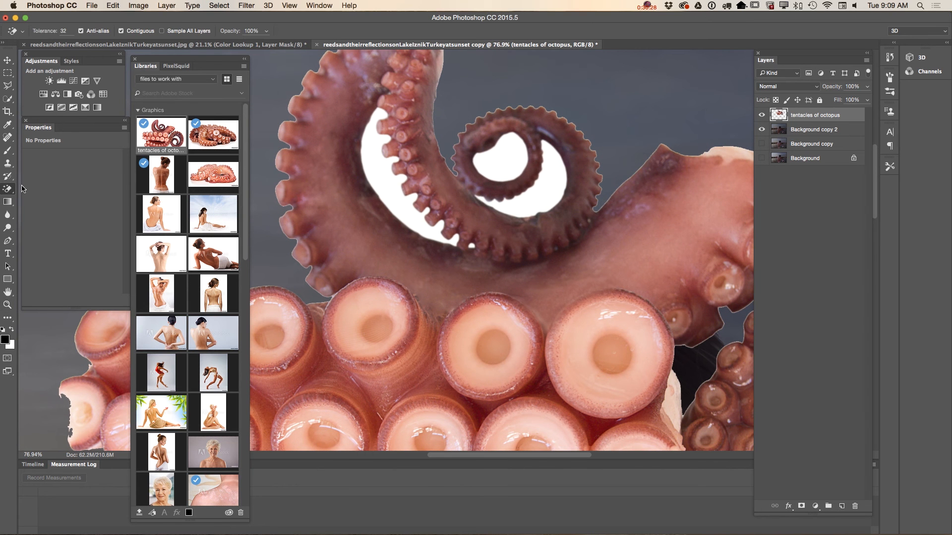
pyautogui.click(378, 177)
pyautogui.click(519, 161)
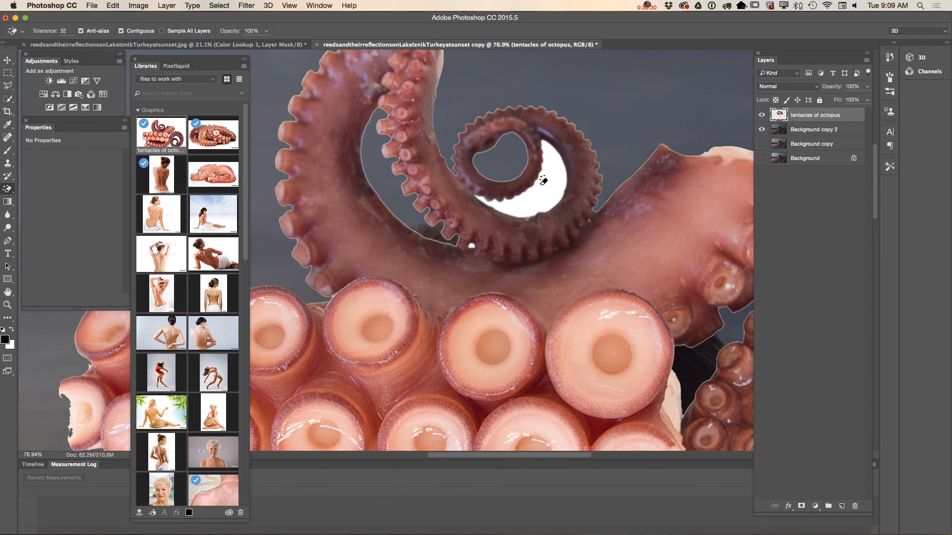
pyautogui.click(543, 181)
pyautogui.hscroll(10, 574, 459)
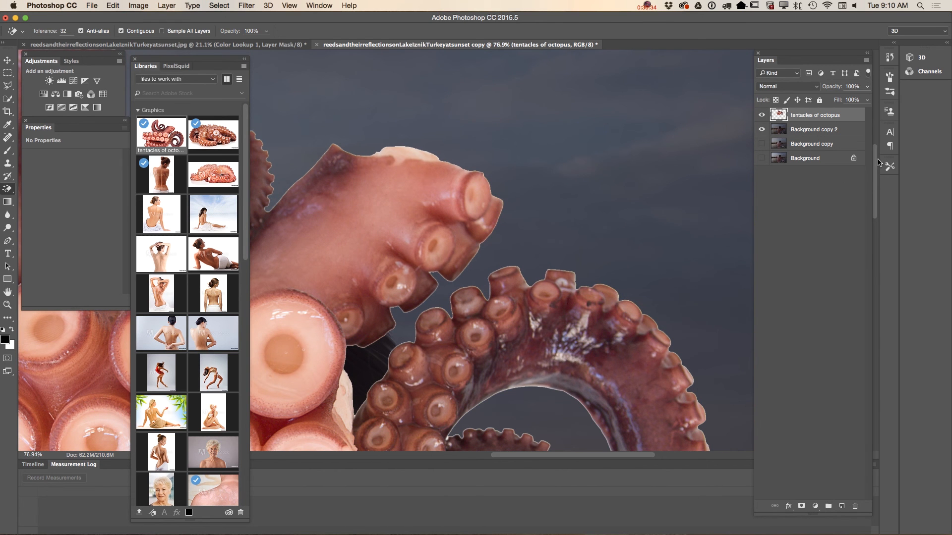
pyautogui.moveTo(874, 166); pyautogui.dragTo(872, 214)
pyautogui.click(525, 268)
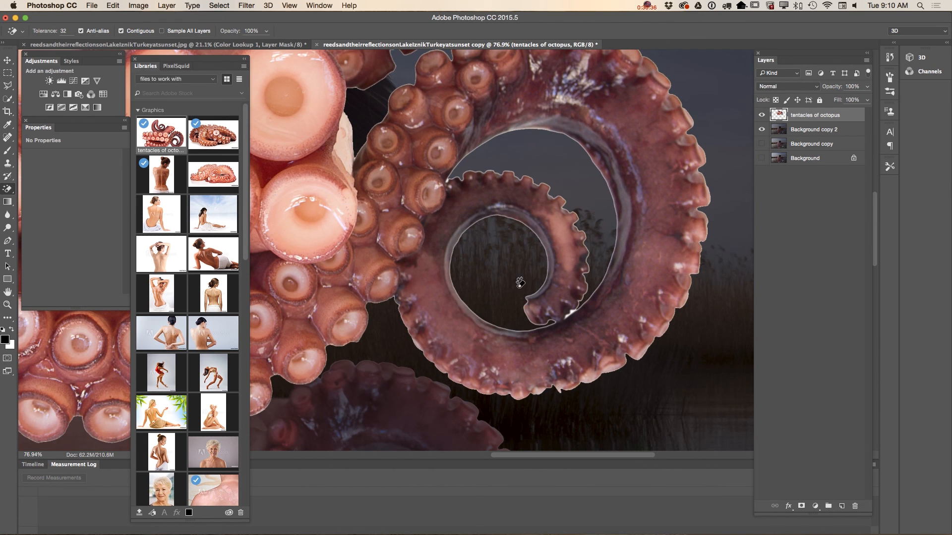
# Step: Scale the tentacles to about 50% width and 61% height and position them over the woman's head
pyautogui.click(7, 305)
pyautogui.moveTo(470, 318); pyautogui.dragTo(404, 282)
pyautogui.click(8, 61)
pyautogui.moveTo(471, 225); pyautogui.dragTo(408, 183)
pyautogui.click(113, 6)
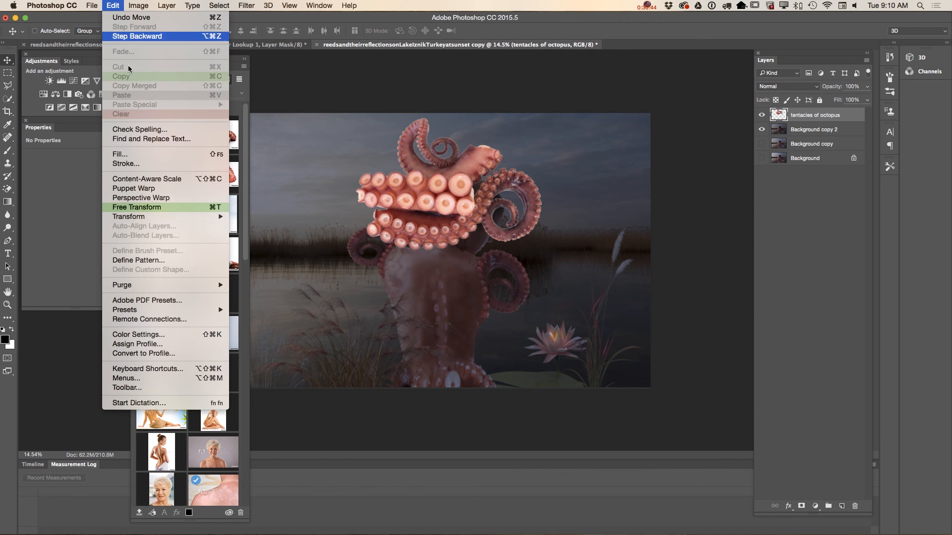
pyautogui.click(164, 204)
pyautogui.moveTo(347, 119); pyautogui.dragTo(461, 175)
pyautogui.moveTo(499, 225); pyautogui.dragTo(482, 202)
pyautogui.moveTo(436, 151); pyautogui.dragTo(423, 147)
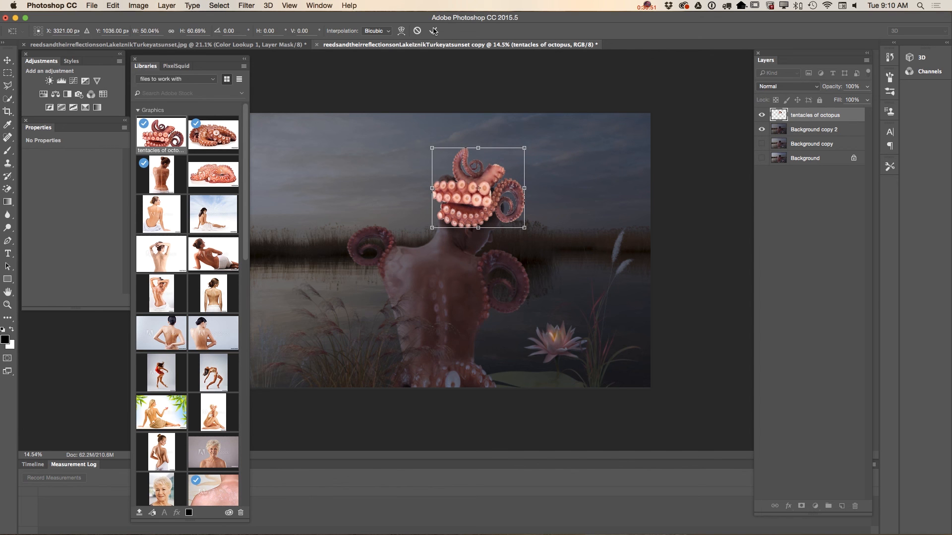
pyautogui.click(432, 31)
# Step: Try the Lighten blend mode on the tentacles layer, and settle on Multiply
pyautogui.click(785, 88)
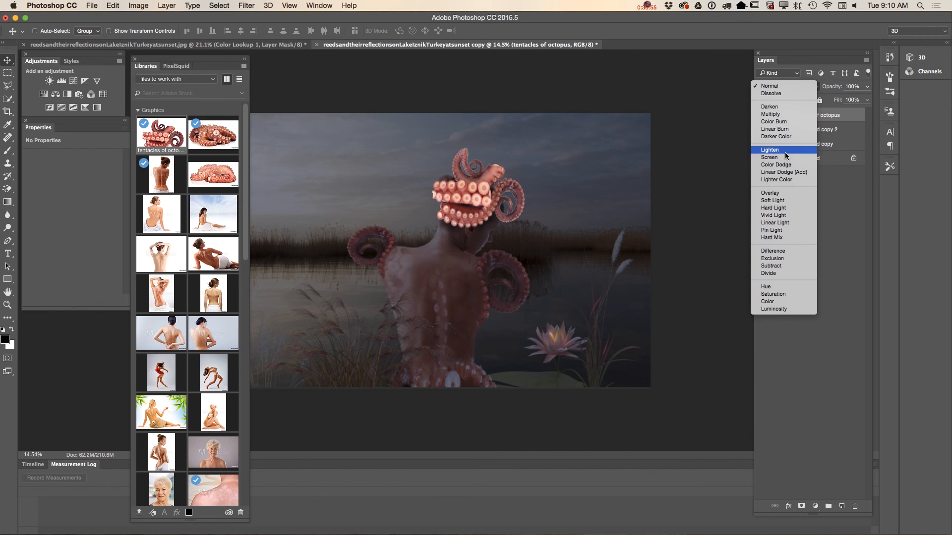
pyautogui.click(785, 152)
pyautogui.click(802, 88)
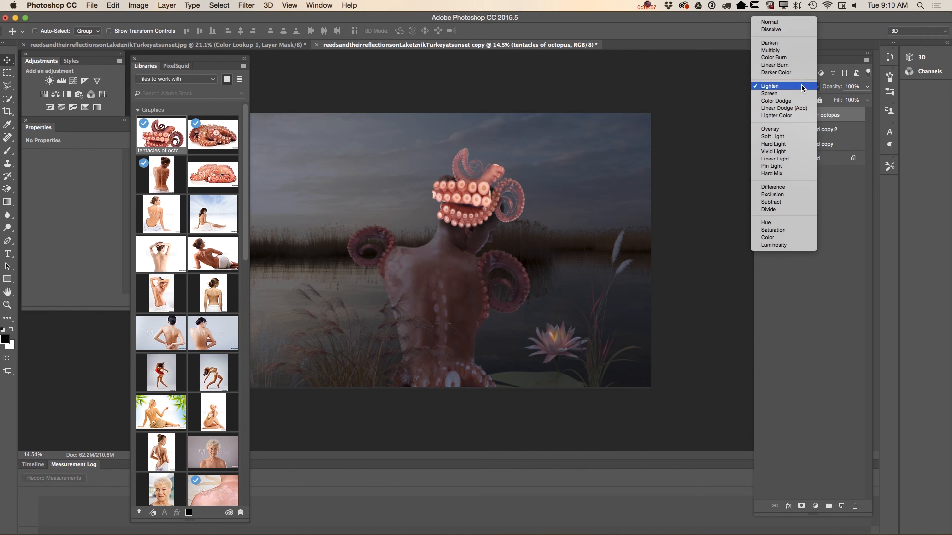
pyautogui.click(788, 63)
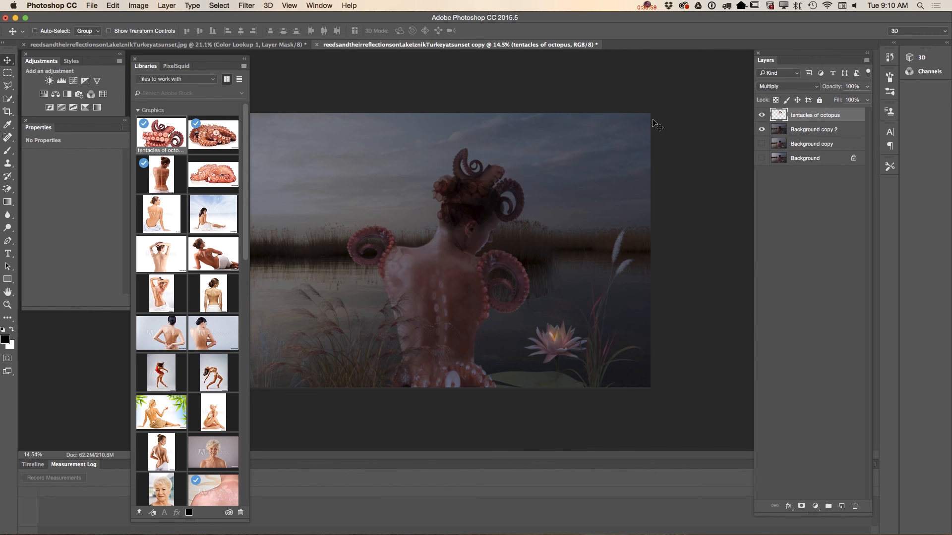
# Step: Fit the tentacles to the head and hair, rotating them about 4.8° and scaling to about 99% width and 112% height
pyautogui.press('z')
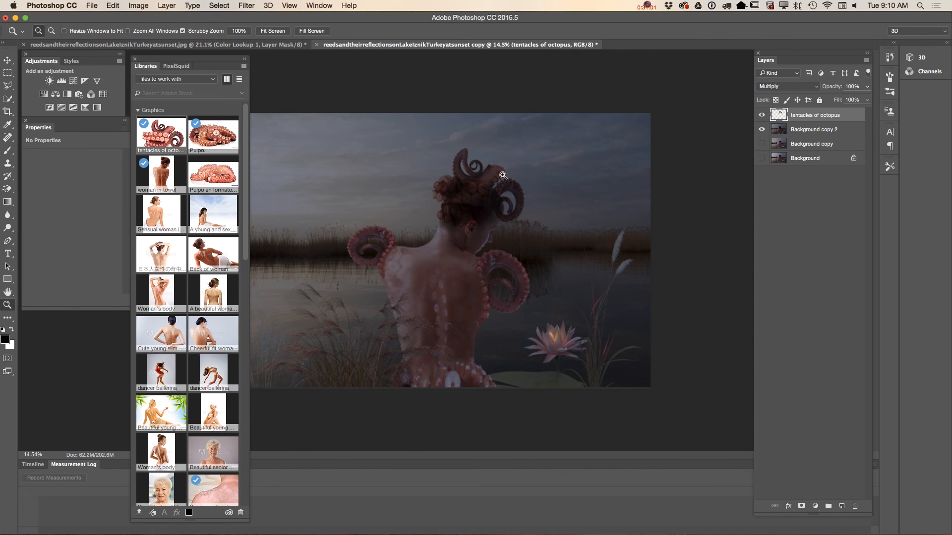
pyautogui.moveTo(500, 174); pyautogui.dragTo(535, 207)
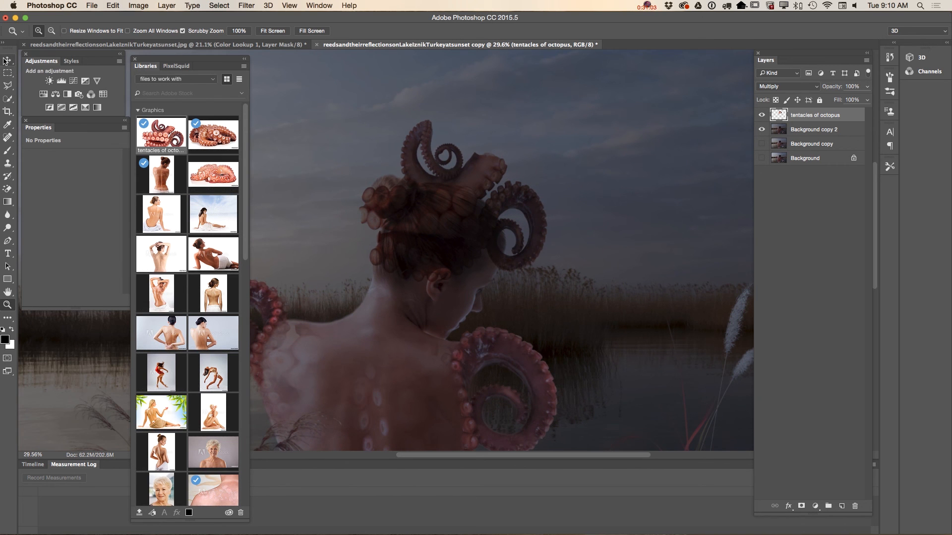
pyautogui.click(8, 60)
pyautogui.moveTo(441, 199); pyautogui.dragTo(456, 231)
pyautogui.click(113, 7)
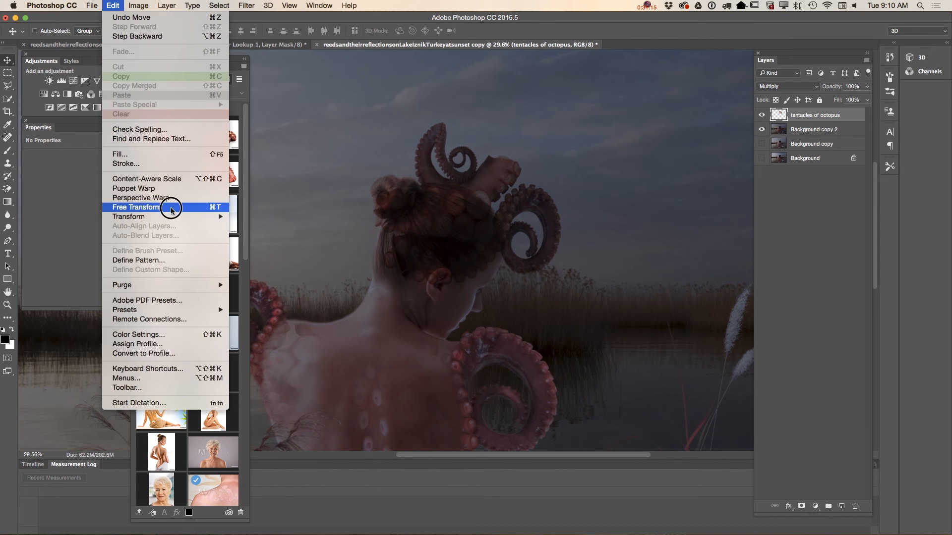
pyautogui.click(179, 204)
pyautogui.moveTo(372, 123); pyautogui.dragTo(368, 99)
pyautogui.moveTo(643, 214)
pyautogui.mouseDown()
pyautogui.moveTo(633, 219)
pyautogui.moveTo(640, 229)
pyautogui.mouseUp()
pyautogui.moveTo(494, 252); pyautogui.dragTo(497, 258)
pyautogui.moveTo(572, 113); pyautogui.dragTo(564, 116)
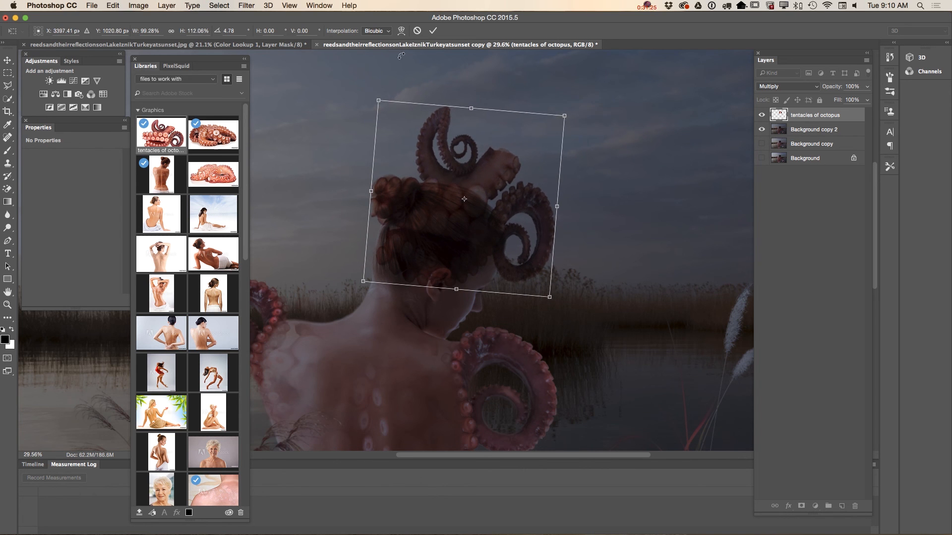
pyautogui.click(434, 31)
# Step: Try Color Burn, Lighten, Screen, Overlay and Darker Color on the tentacles layer, and return it to Multiply
pyautogui.click(799, 87)
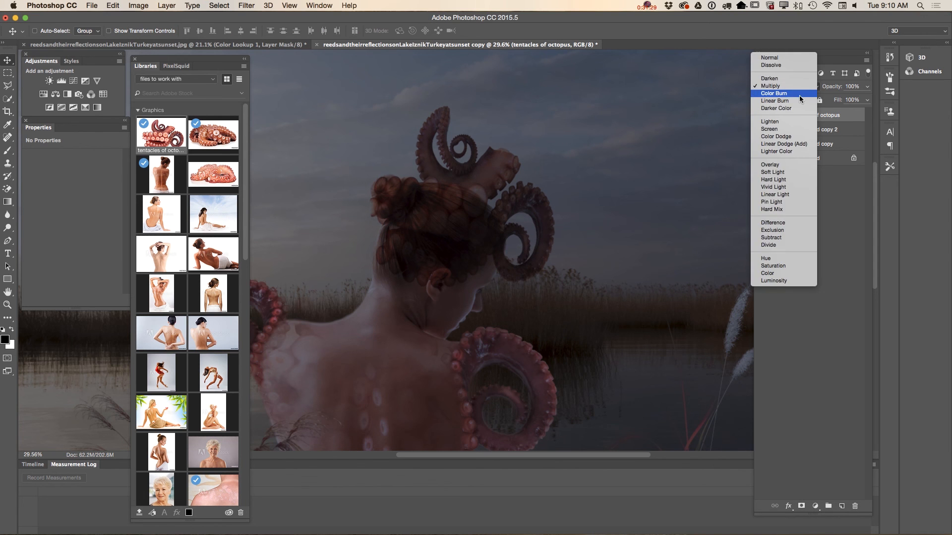
pyautogui.click(810, 96)
pyautogui.click(813, 88)
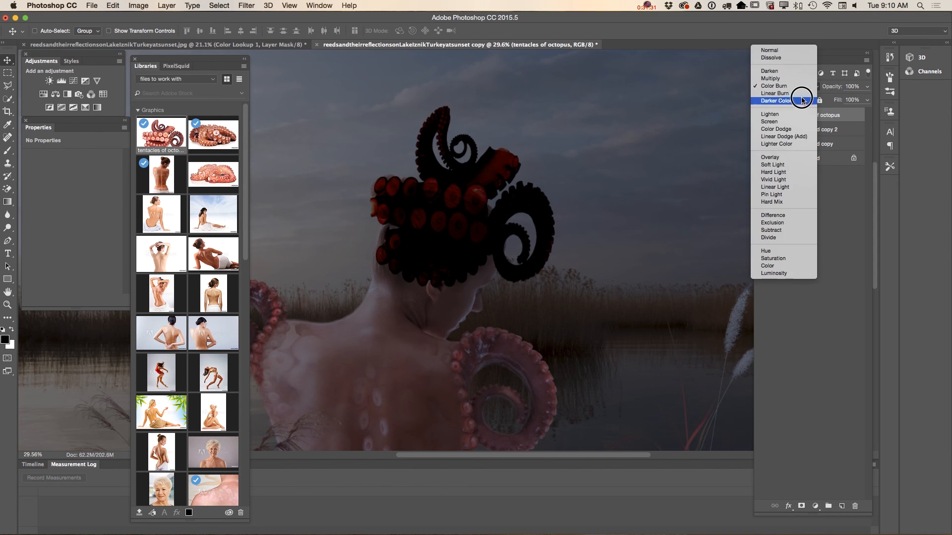
pyautogui.click(807, 120)
pyautogui.click(807, 87)
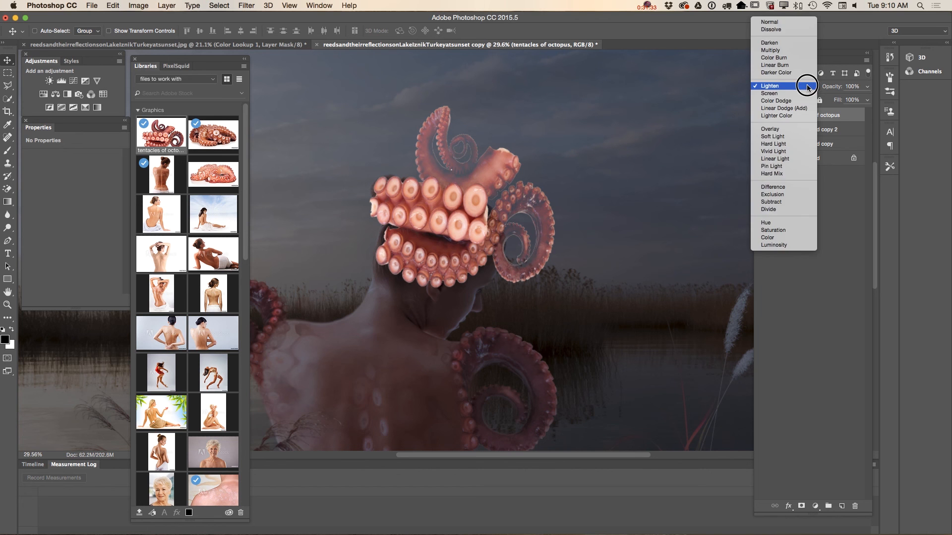
pyautogui.click(806, 94)
pyautogui.click(800, 86)
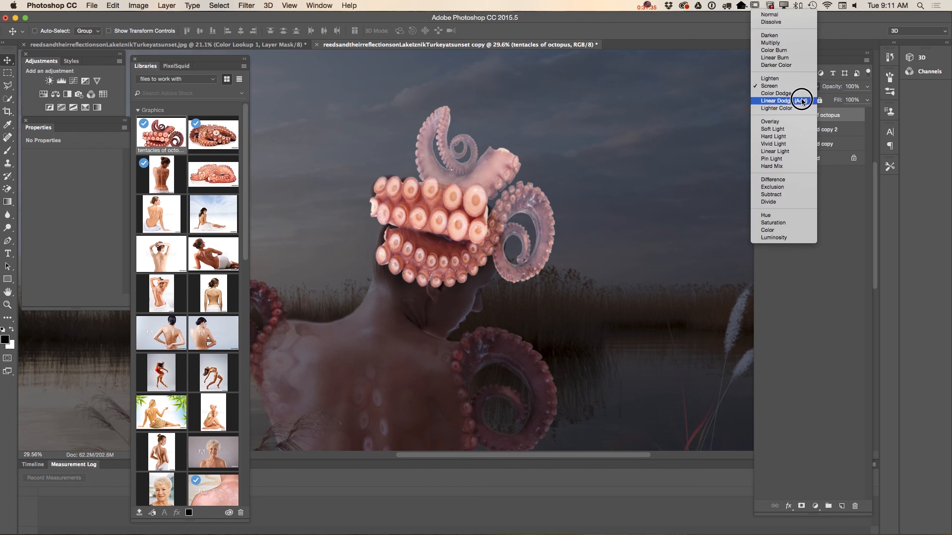
pyautogui.click(808, 122)
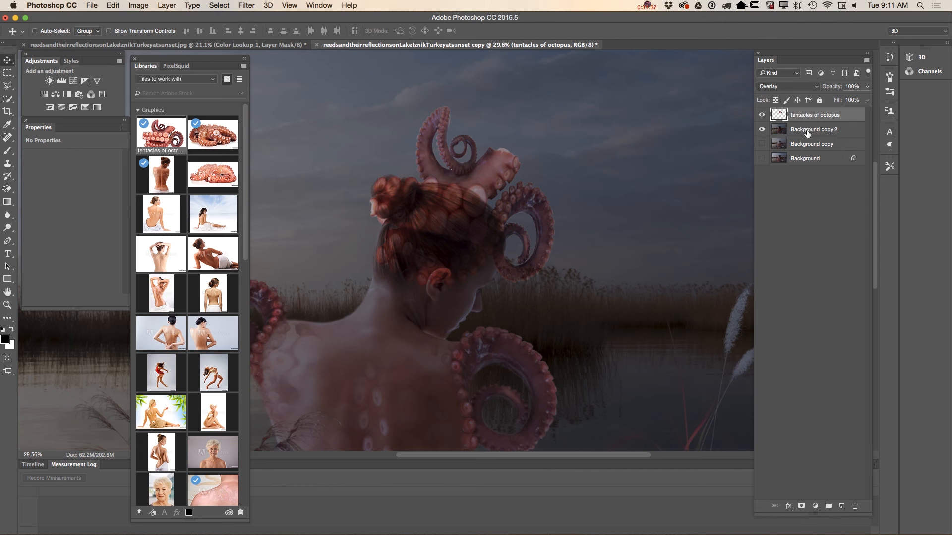
pyautogui.click(812, 94)
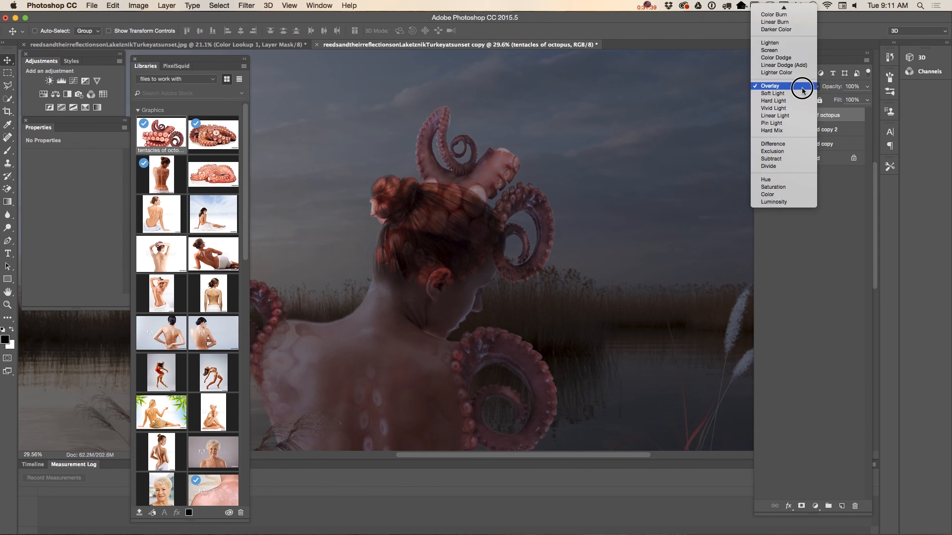
pyautogui.click(799, 62)
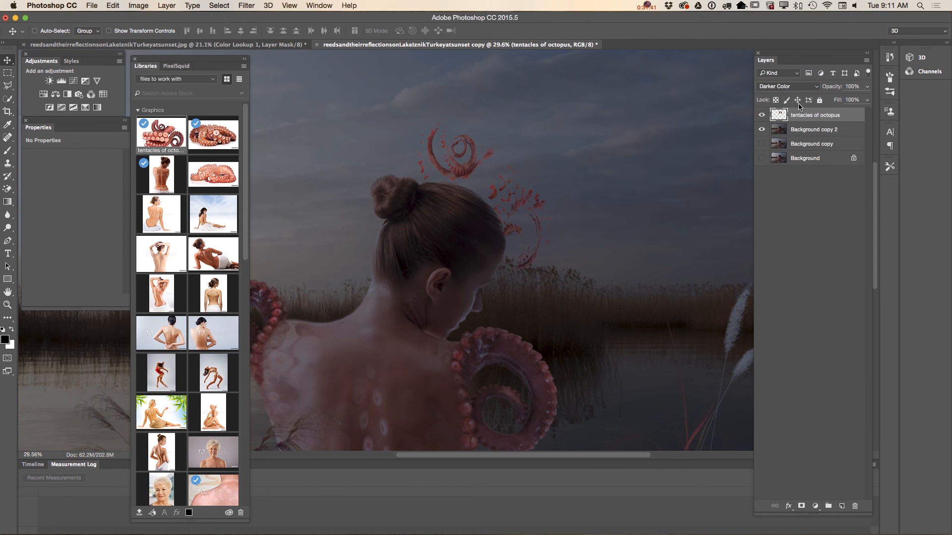
pyautogui.click(800, 88)
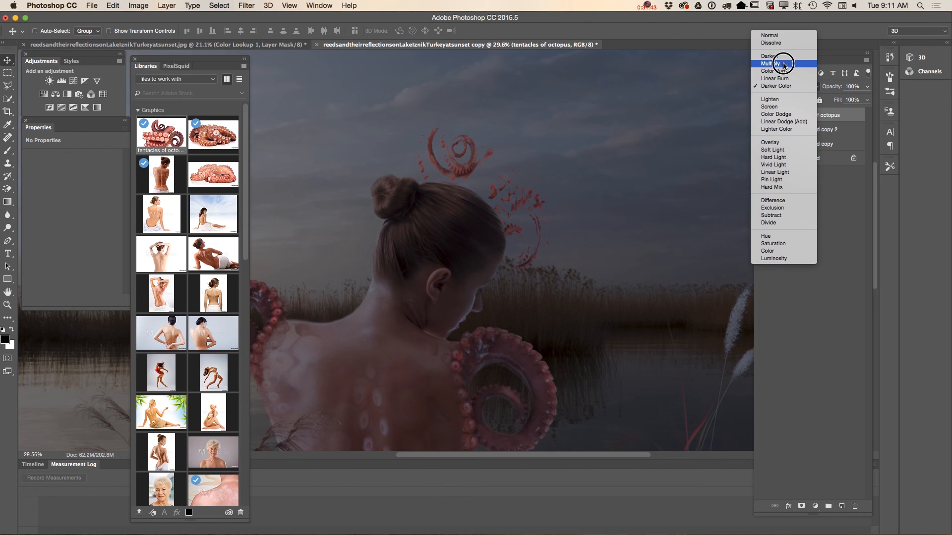
pyautogui.click(771, 68)
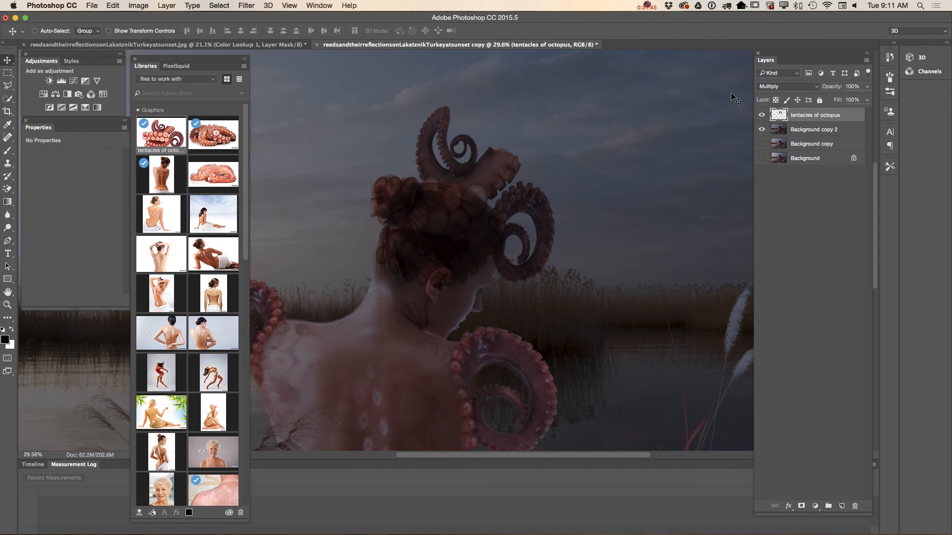
# Step: Add a layer mask to the tentacles layer and hide the tentacles extending beyond the head with black-to-transparent gradients
pyautogui.click(802, 505)
pyautogui.moveTo(8, 202); pyautogui.dragTo(41, 200)
pyautogui.click(271, 31)
pyautogui.moveTo(268, 43); pyautogui.dragTo(378, 44)
pyautogui.click(438, 285)
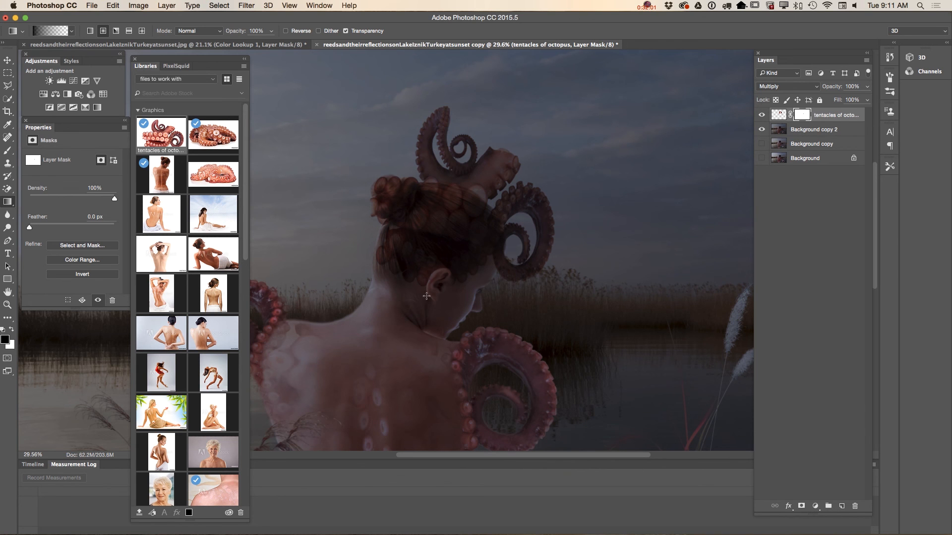
pyautogui.moveTo(376, 274); pyautogui.dragTo(385, 235)
pyautogui.moveTo(446, 98); pyautogui.dragTo(452, 171)
pyautogui.moveTo(436, 105); pyautogui.dragTo(458, 156)
pyautogui.moveTo(442, 118); pyautogui.dragTo(455, 177)
pyautogui.moveTo(433, 141); pyautogui.dragTo(463, 186)
pyautogui.moveTo(503, 150); pyautogui.dragTo(485, 192)
pyautogui.moveTo(562, 184); pyautogui.dragTo(527, 218)
pyautogui.moveTo(564, 233); pyautogui.dragTo(534, 244)
pyautogui.moveTo(551, 264); pyautogui.dragTo(521, 252)
pyautogui.moveTo(557, 275); pyautogui.dragTo(515, 261)
pyautogui.moveTo(582, 185); pyautogui.dragTo(535, 204)
pyautogui.moveTo(549, 148); pyautogui.dragTo(482, 202)
pyautogui.moveTo(488, 120); pyautogui.dragTo(469, 160)
pyautogui.moveTo(443, 122); pyautogui.dragTo(458, 210)
pyautogui.moveTo(497, 242); pyautogui.dragTo(493, 285)
pyautogui.moveTo(416, 184); pyautogui.dragTo(417, 185)
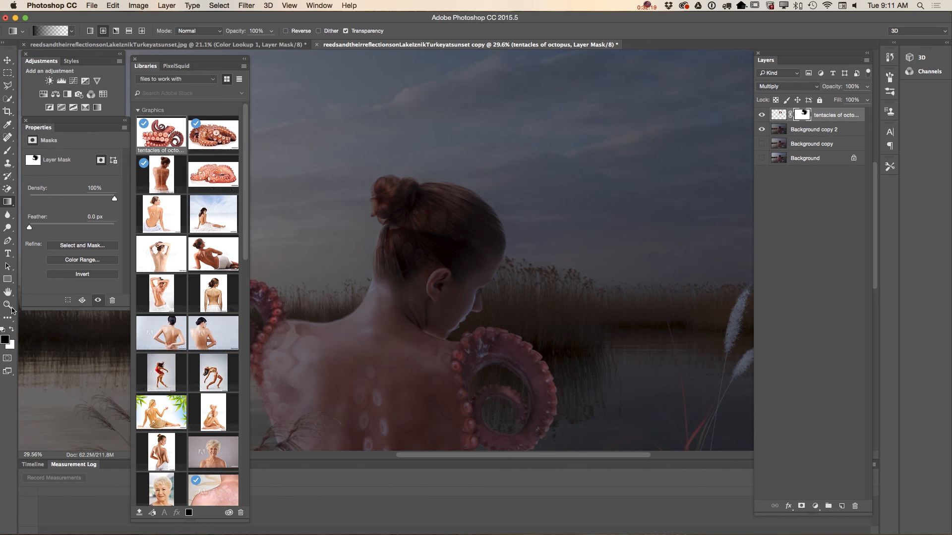
# Step: Paint black on the tentacles layer mask with a soft 54 px brush to clean up the edges around the bun and nape
pyautogui.press('z')
pyautogui.moveTo(465, 303)
pyautogui.mouseDown()
pyautogui.moveTo(426, 277)
pyautogui.moveTo(466, 301)
pyautogui.mouseUp()
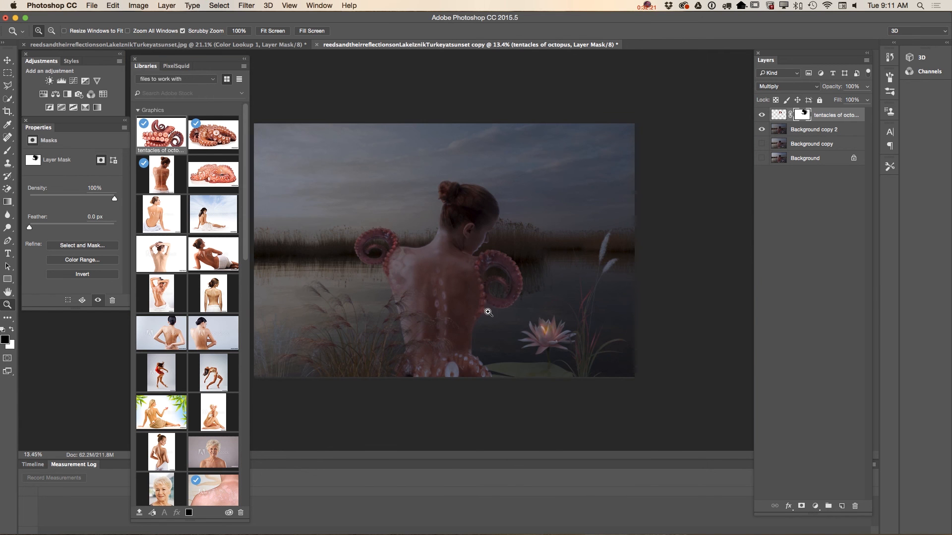
pyautogui.moveTo(450, 219); pyautogui.dragTo(599, 188)
pyautogui.click(806, 113)
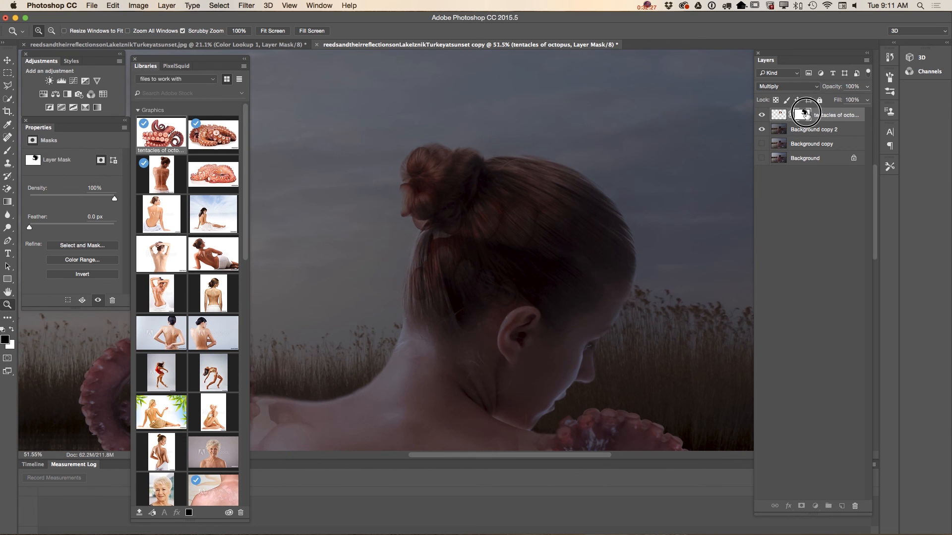
pyautogui.click(7, 151)
pyautogui.click(40, 144)
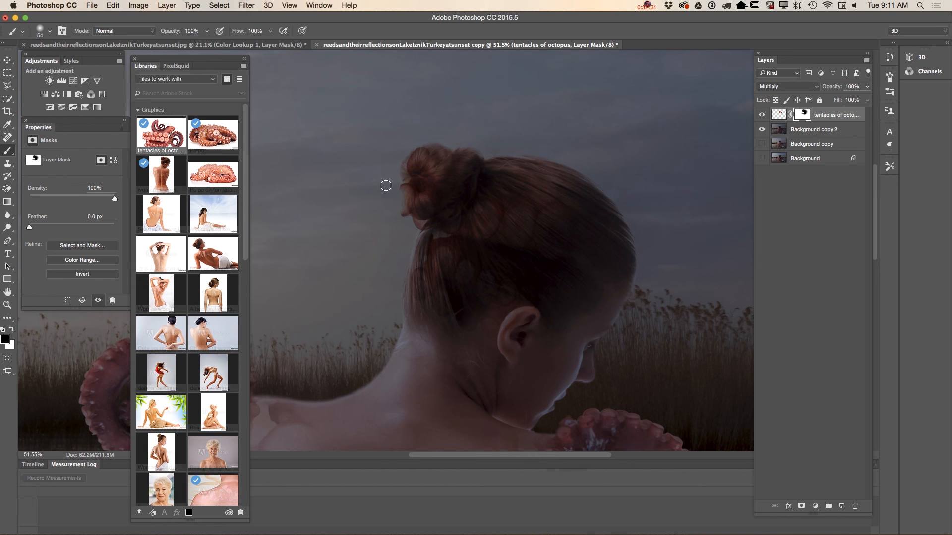
pyautogui.click(403, 215)
pyautogui.moveTo(403, 216)
pyautogui.mouseDown()
pyautogui.moveTo(423, 224)
pyautogui.moveTo(406, 240)
pyautogui.moveTo(389, 304)
pyautogui.mouseUp()
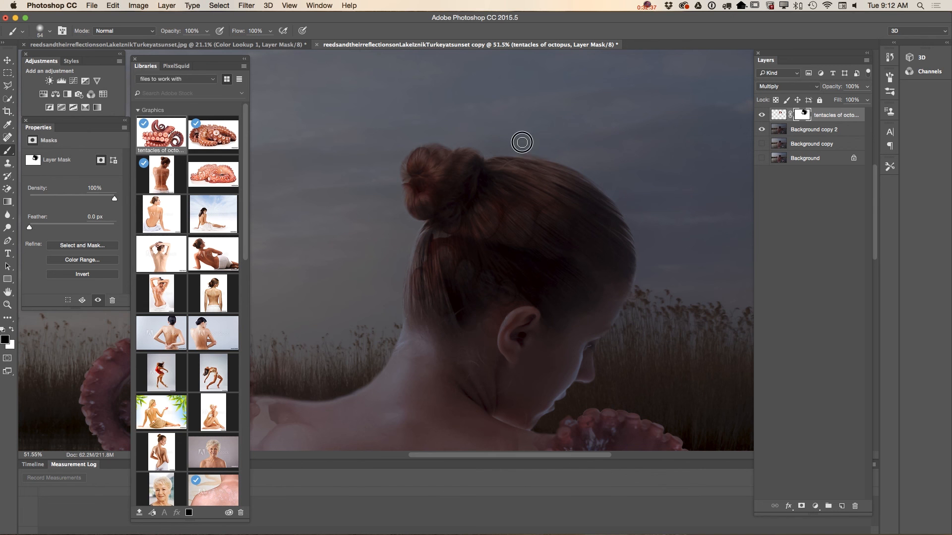
# Step: Add a Brightness/Contrast adjustment above the tentacles with brightness 24 and contrast 21, and close the Libraries panel
pyautogui.click(7, 305)
pyautogui.moveTo(478, 270); pyautogui.dragTo(531, 278)
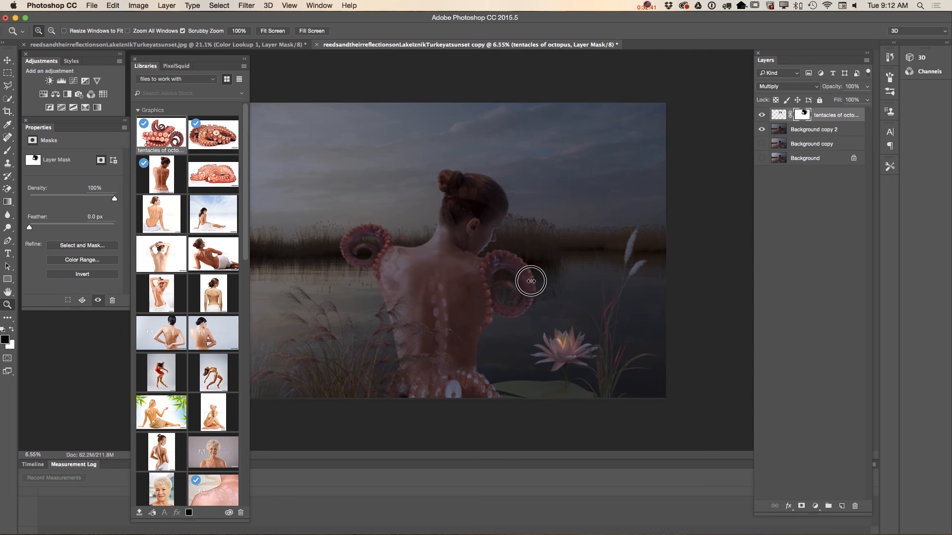
pyautogui.click(48, 81)
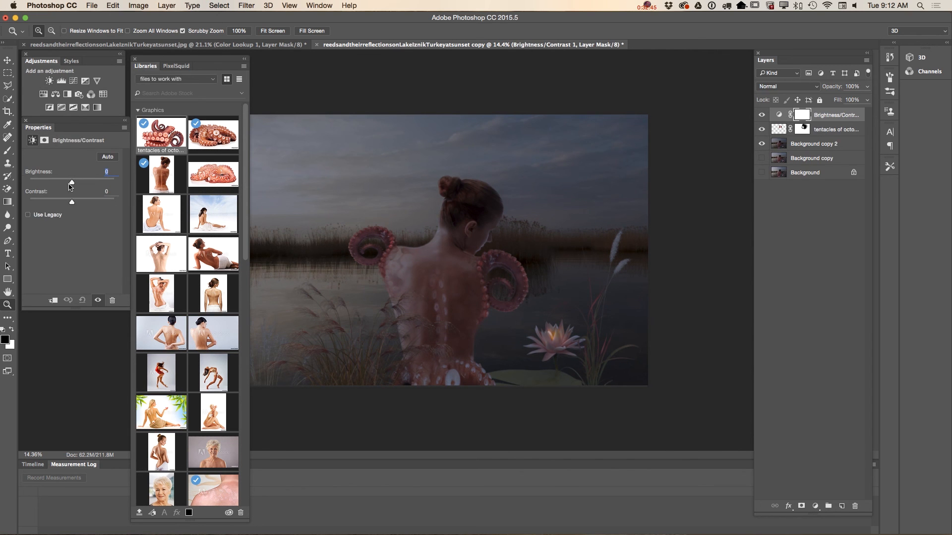
pyautogui.moveTo(71, 182); pyautogui.dragTo(80, 182)
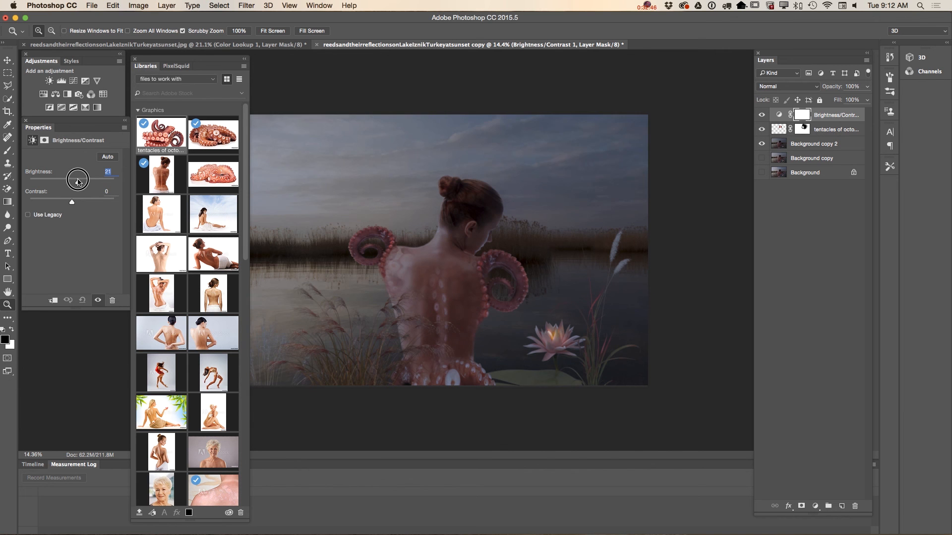
pyautogui.moveTo(77, 203)
pyautogui.mouseDown()
pyautogui.moveTo(91, 203)
pyautogui.moveTo(60, 205)
pyautogui.moveTo(82, 206)
pyautogui.mouseUp()
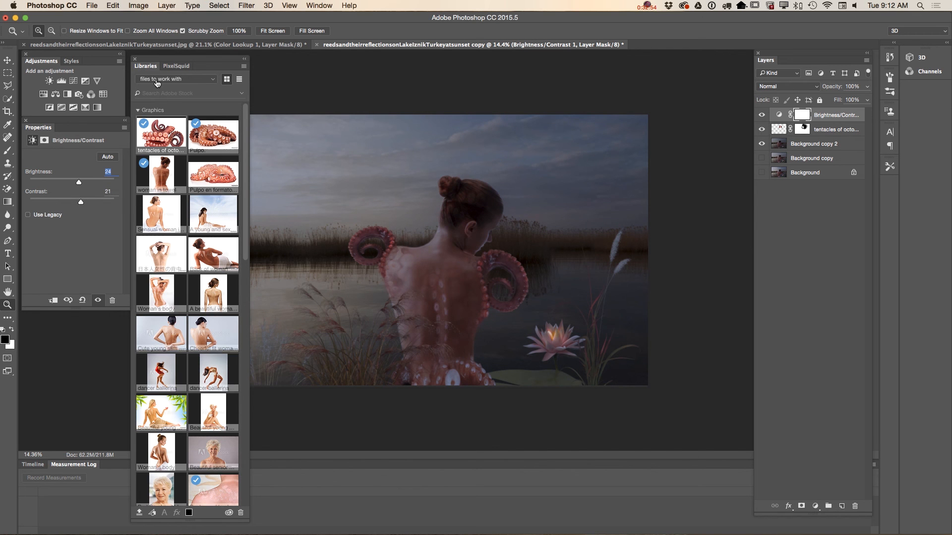
pyautogui.click(134, 60)
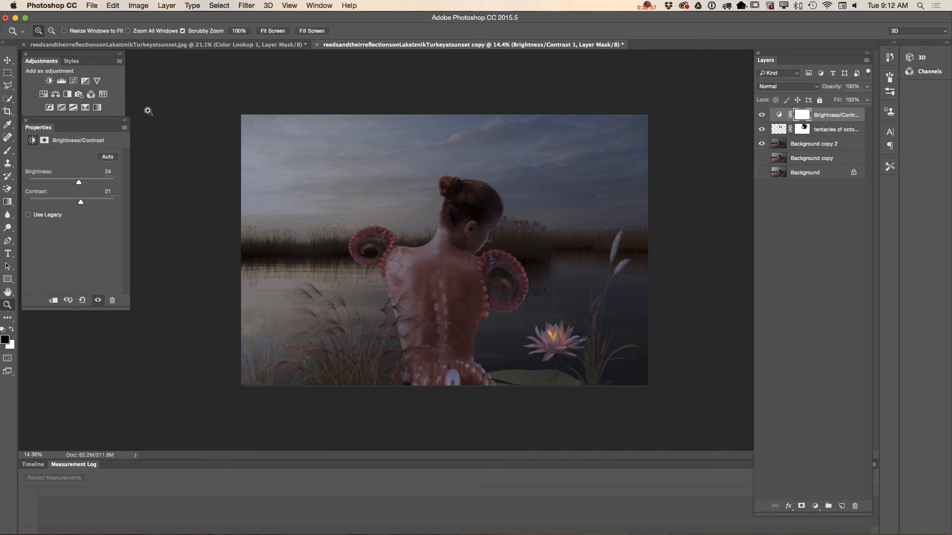